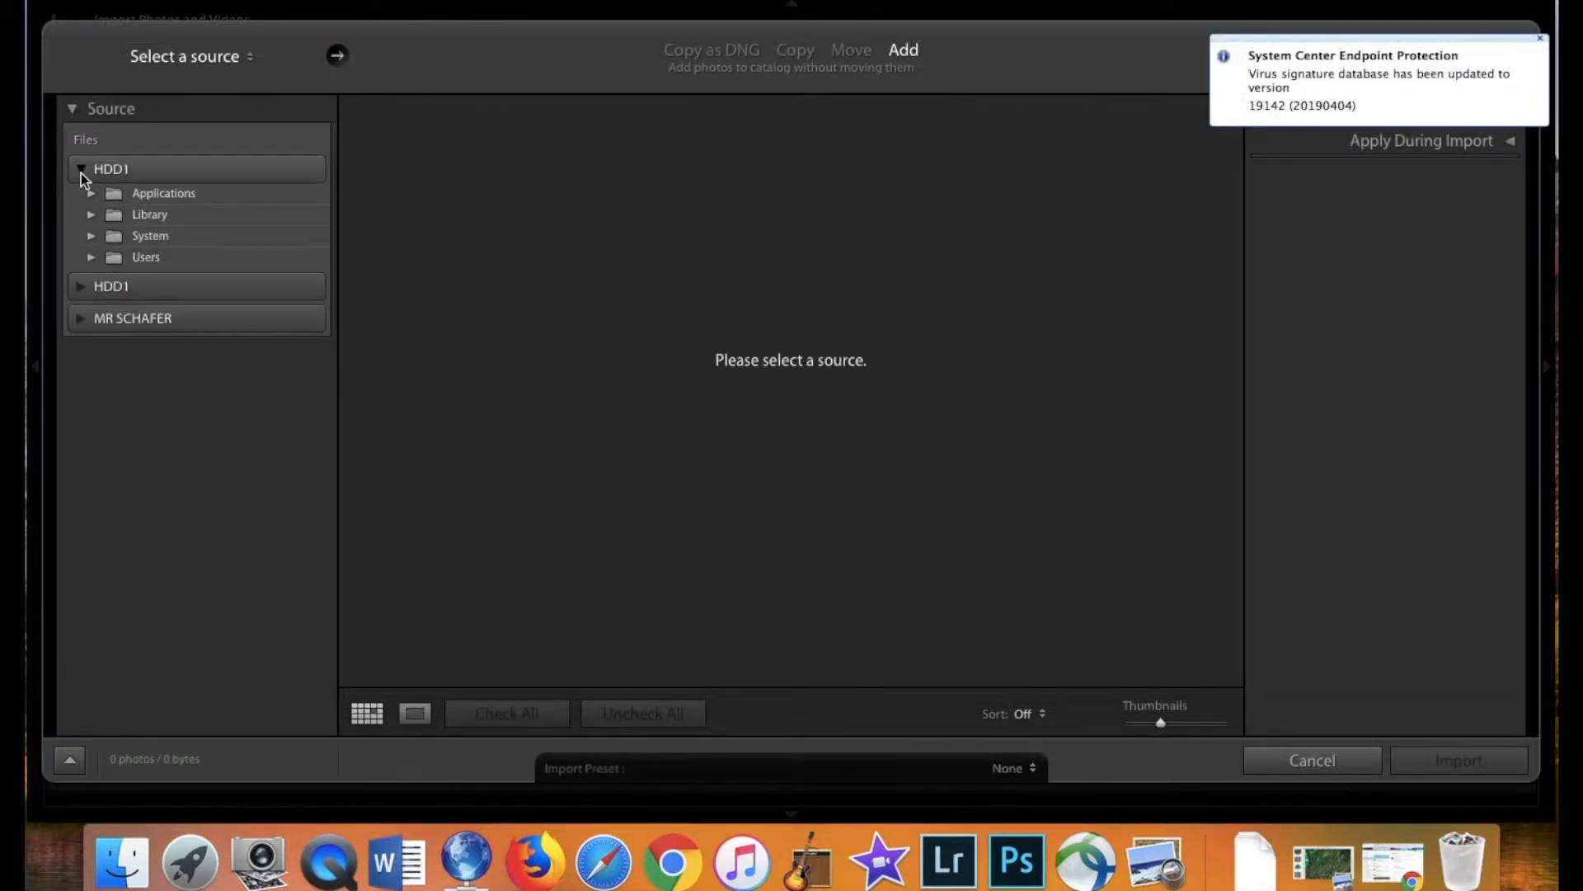
- Import all photos from the D.C. Trip folder on the user's Desktop, adding them to the catalog without moving them
left_click(92, 257)
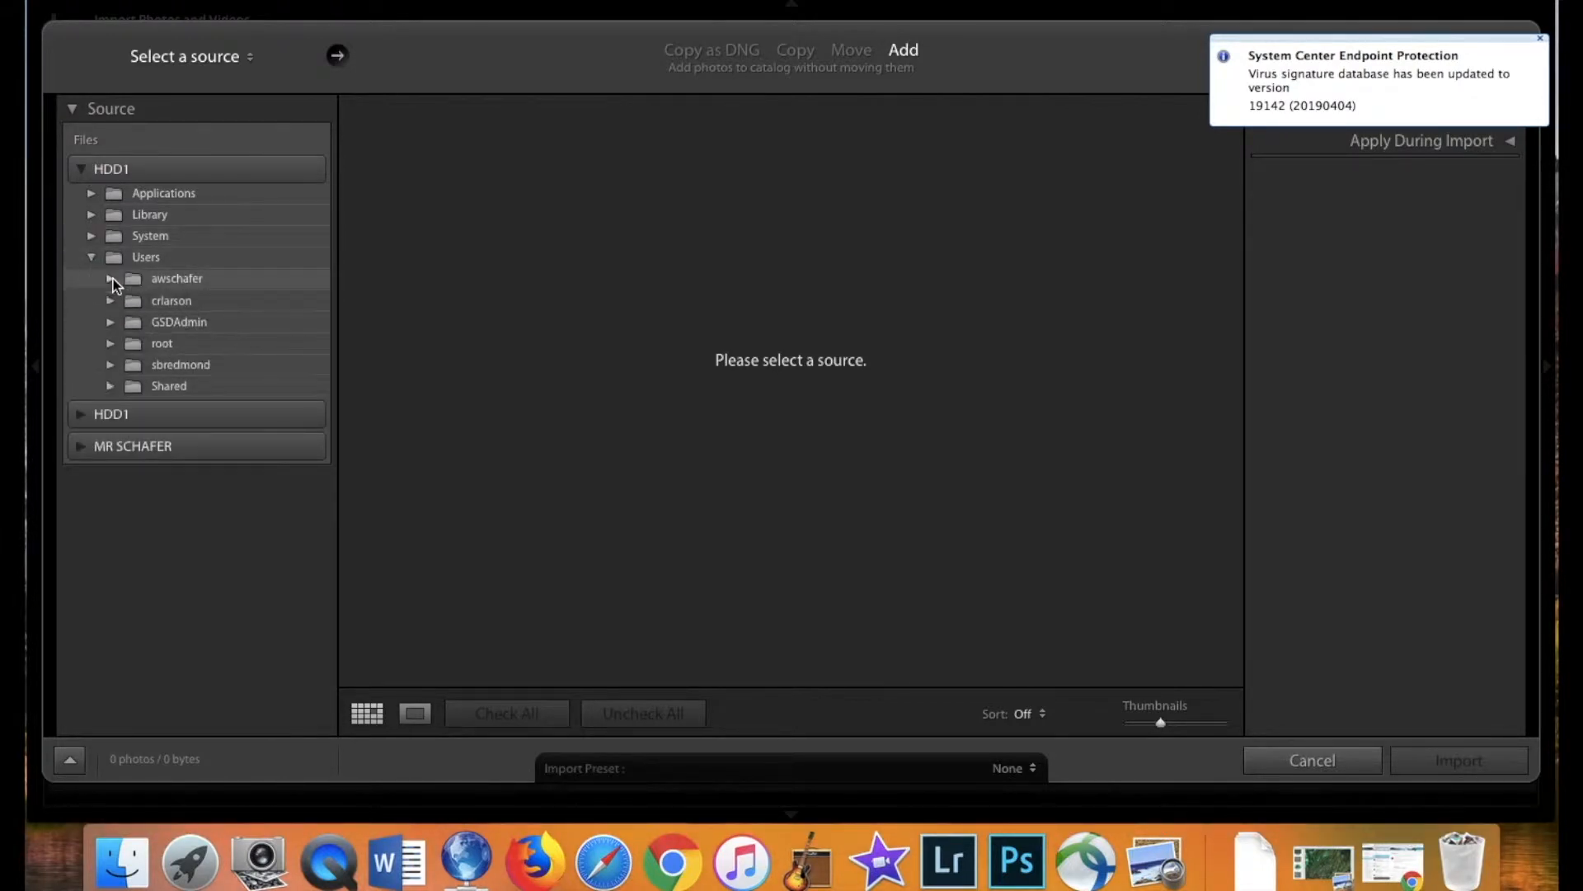
left_click(110, 279)
left_click(129, 322)
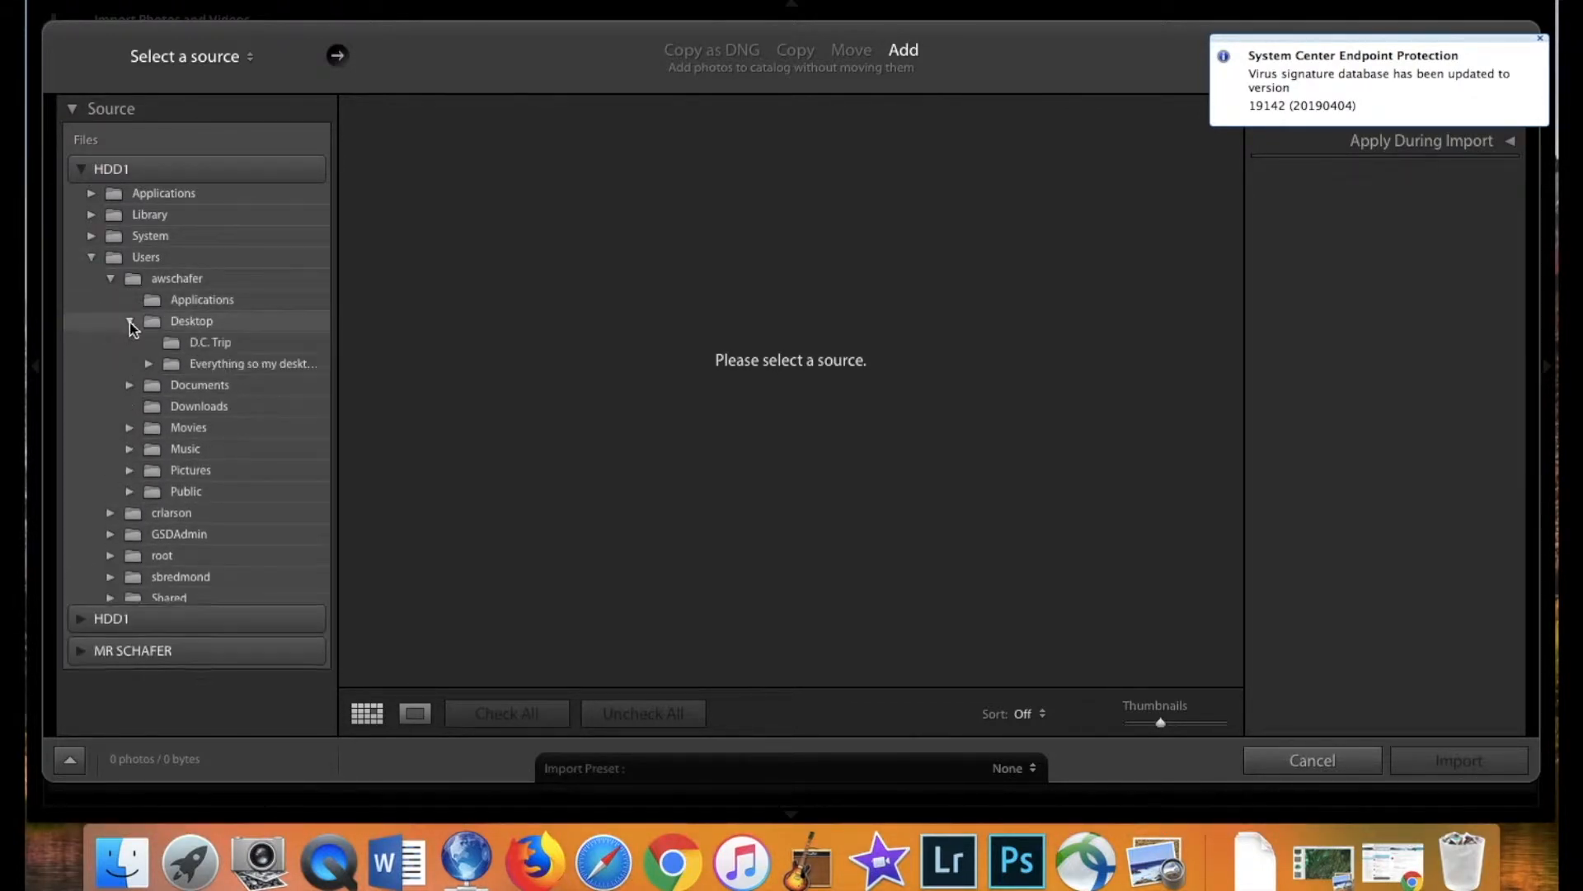
left_click(190, 345)
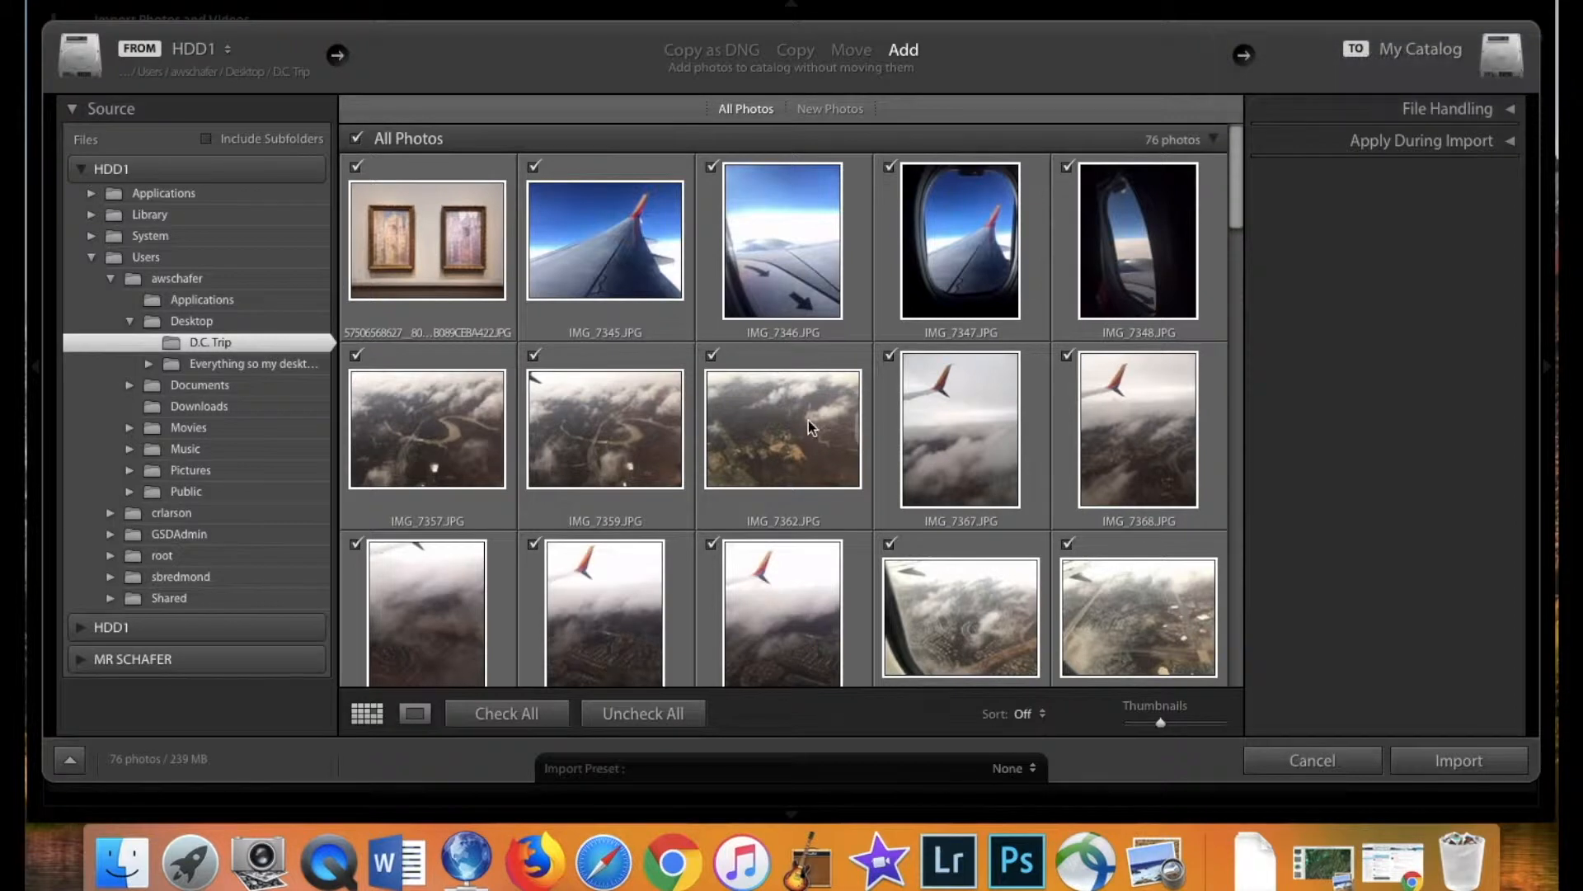
left_click(502, 714)
left_click(1476, 760)
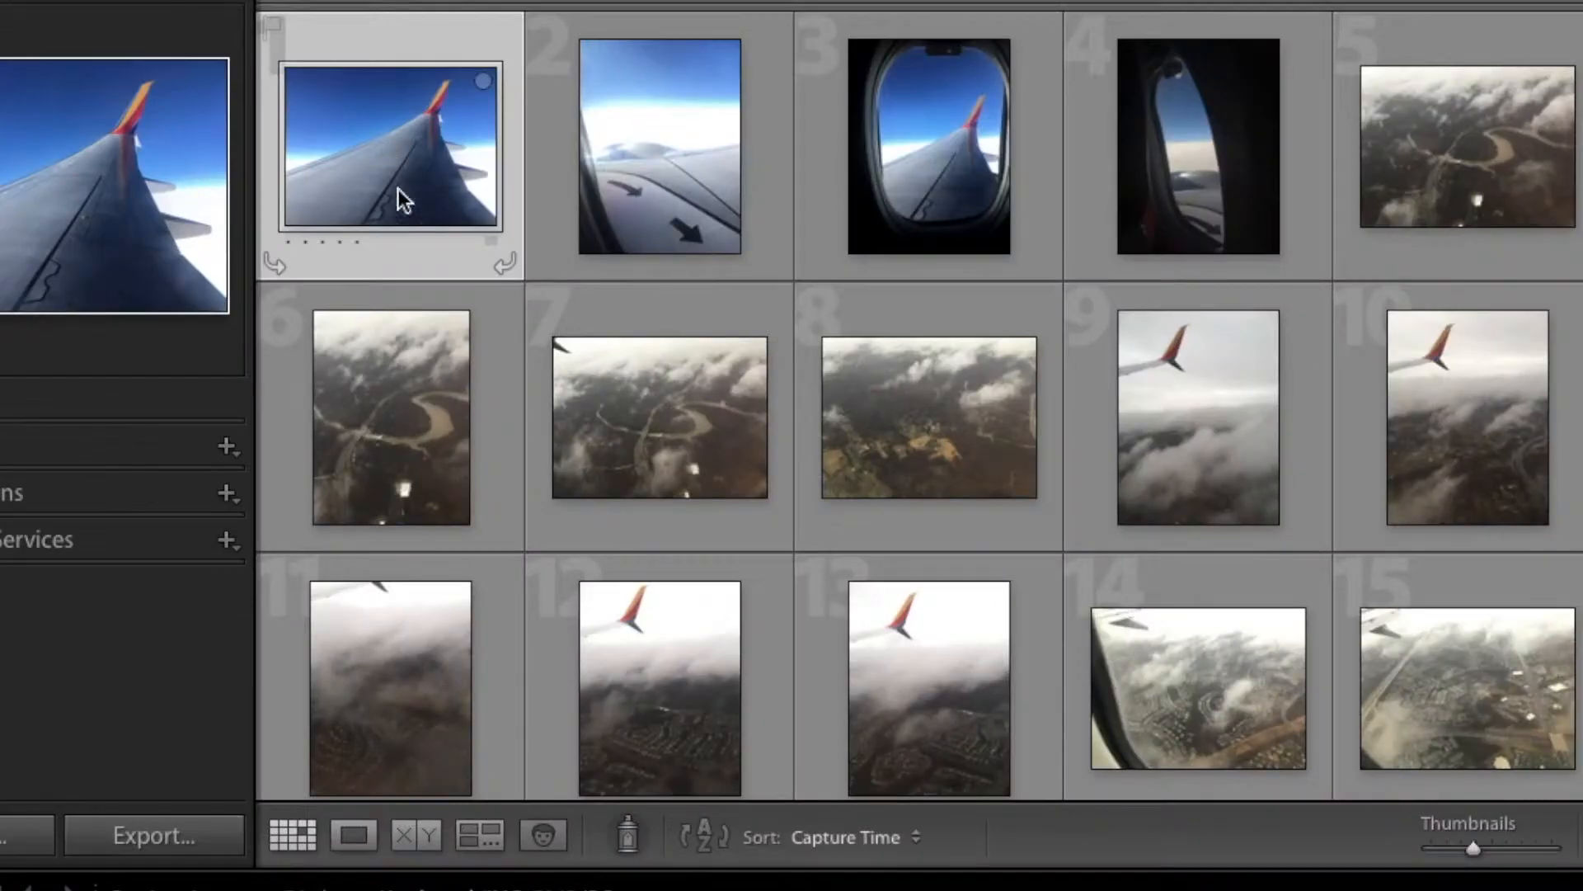
- Enlarge the first imported photo in Loupe view, browse through the next few photos, and return to IMG_7345.JPG
left_click(357, 837)
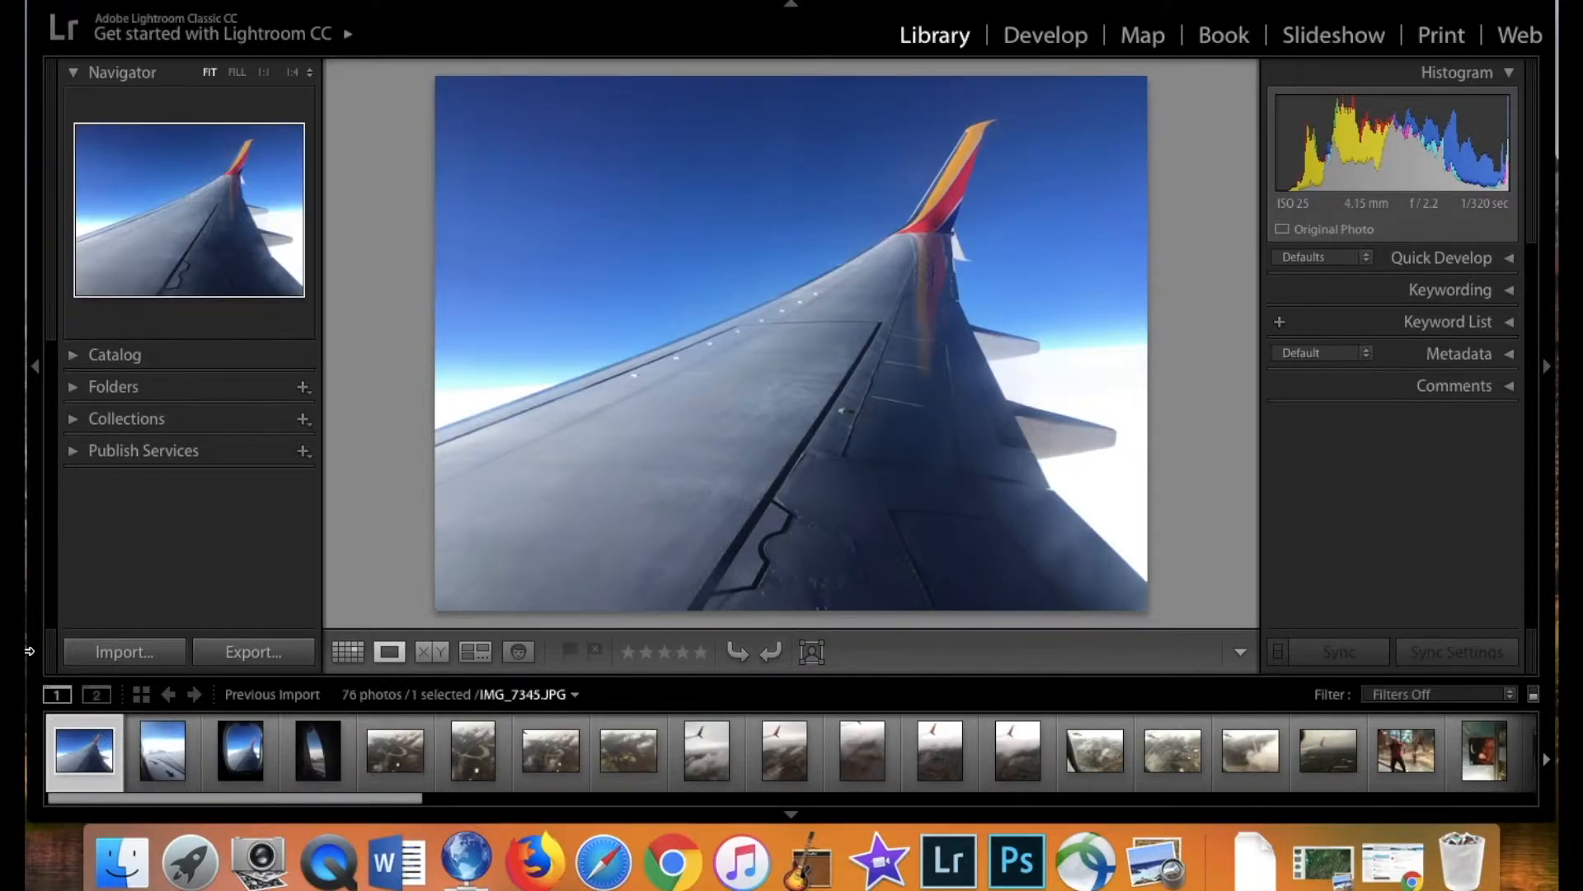
key("Right")
key("Right")
key("Right")
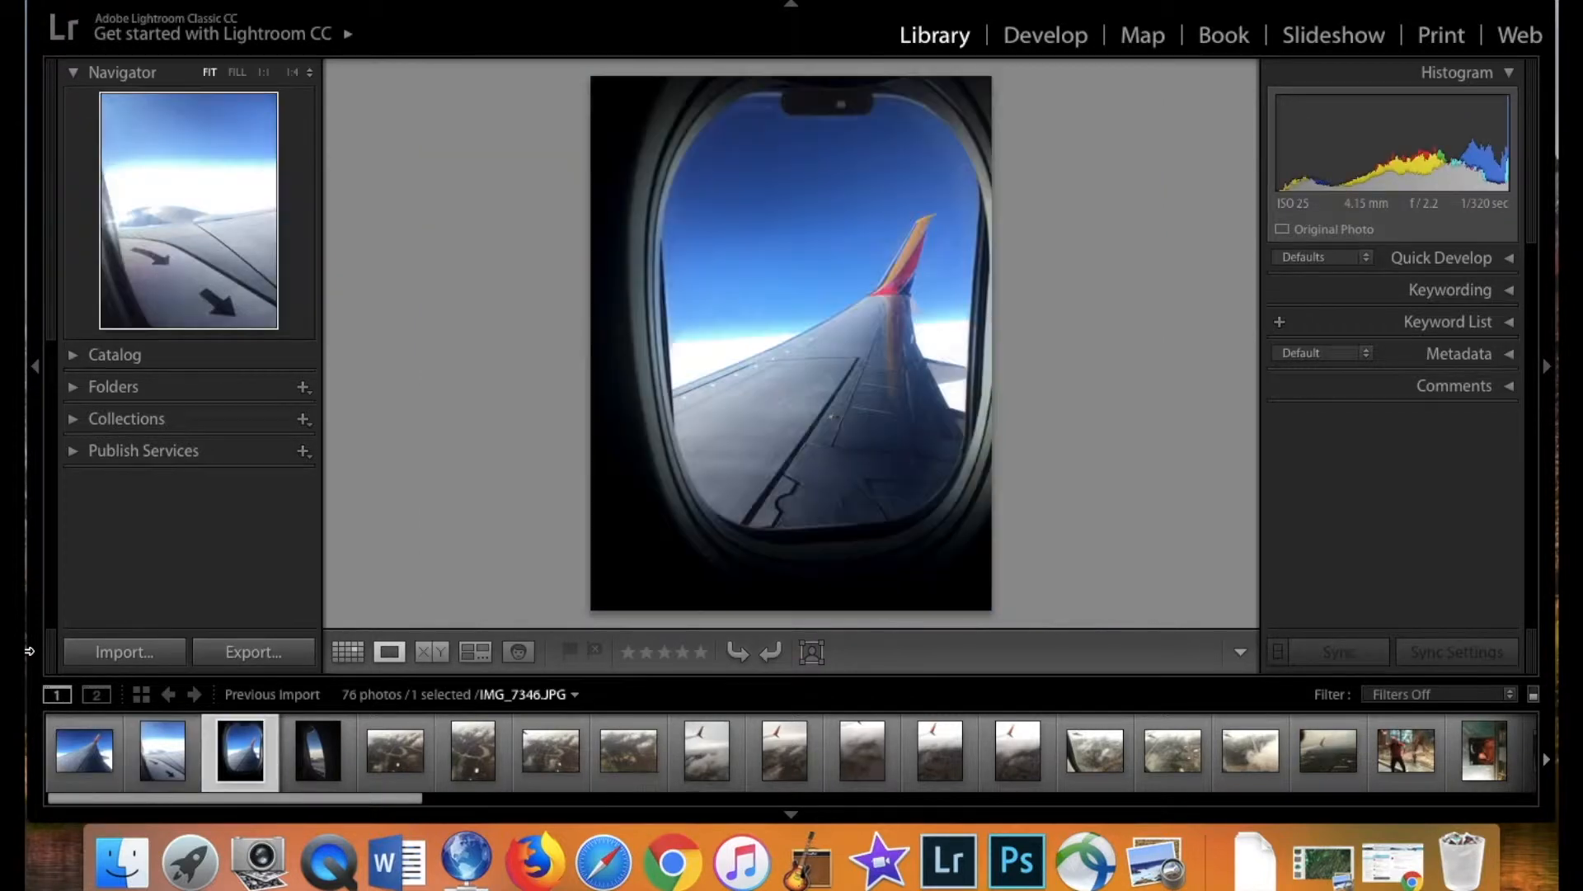
key("Right")
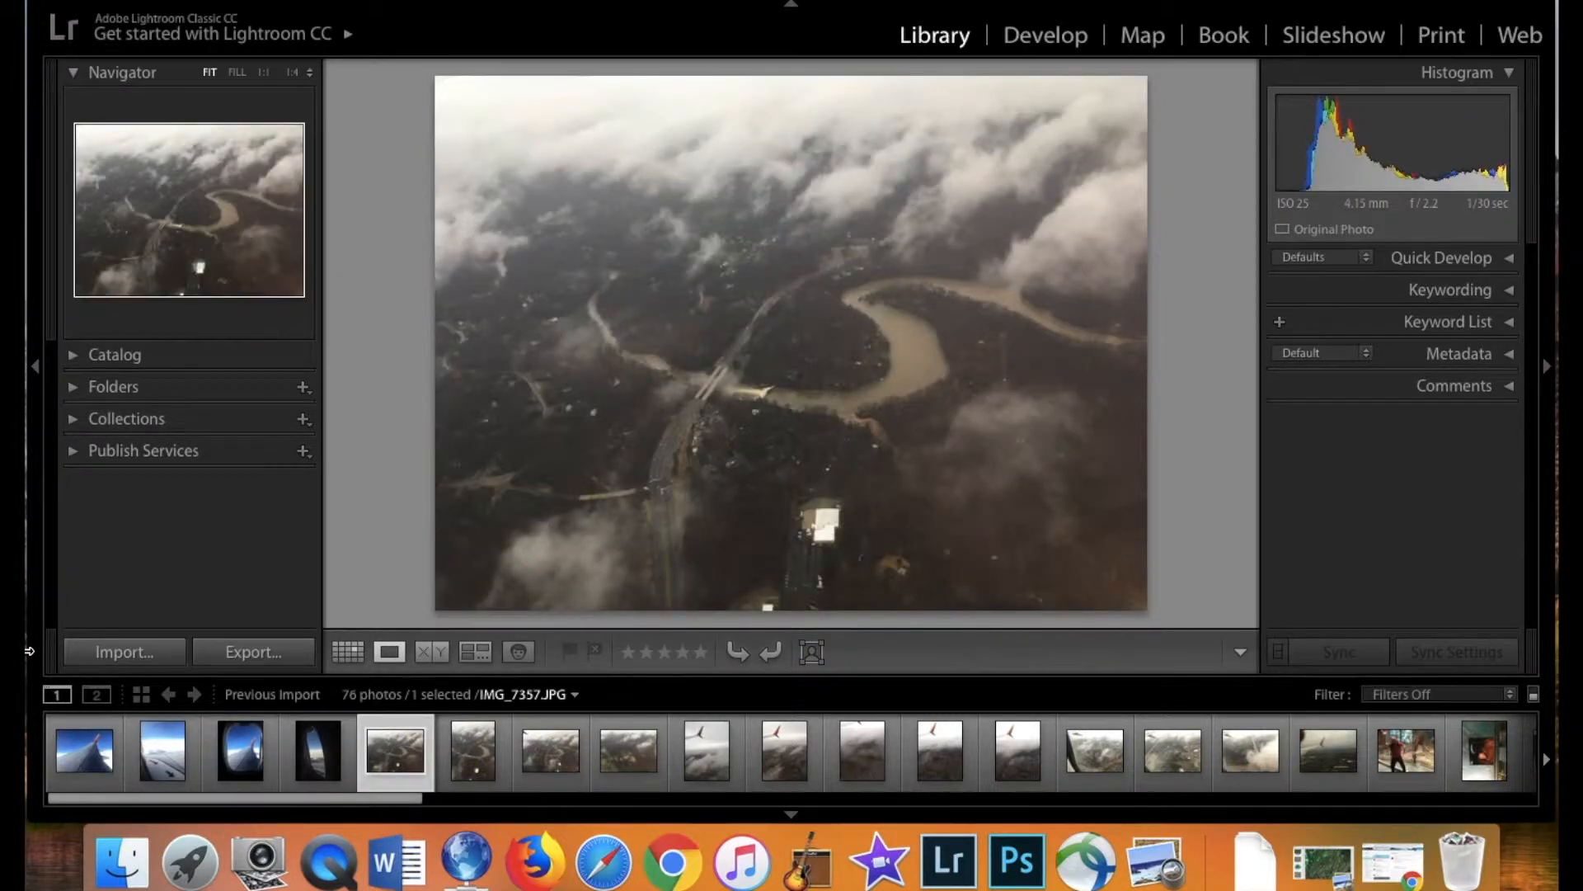
key("Right")
key("Left")
key("Left")
key("Left")
key("Left")
key("Left")
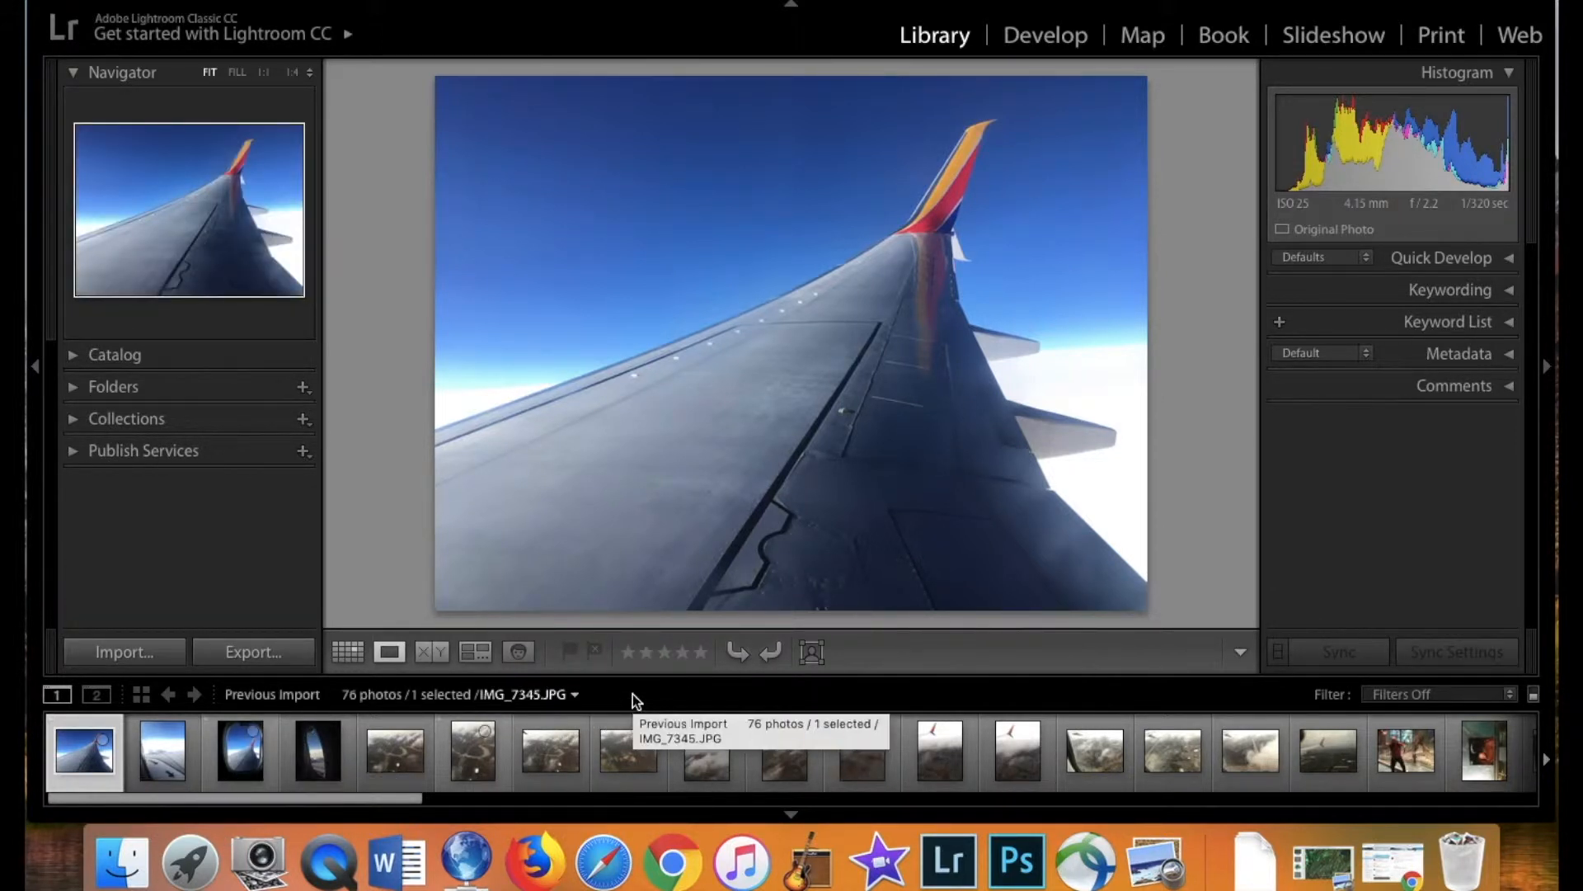
- Flag the first three photos, IMG_7345.JPG, IMG_7346.JPG and IMG_7347.JPG, as picks
key("p")
key("Right")
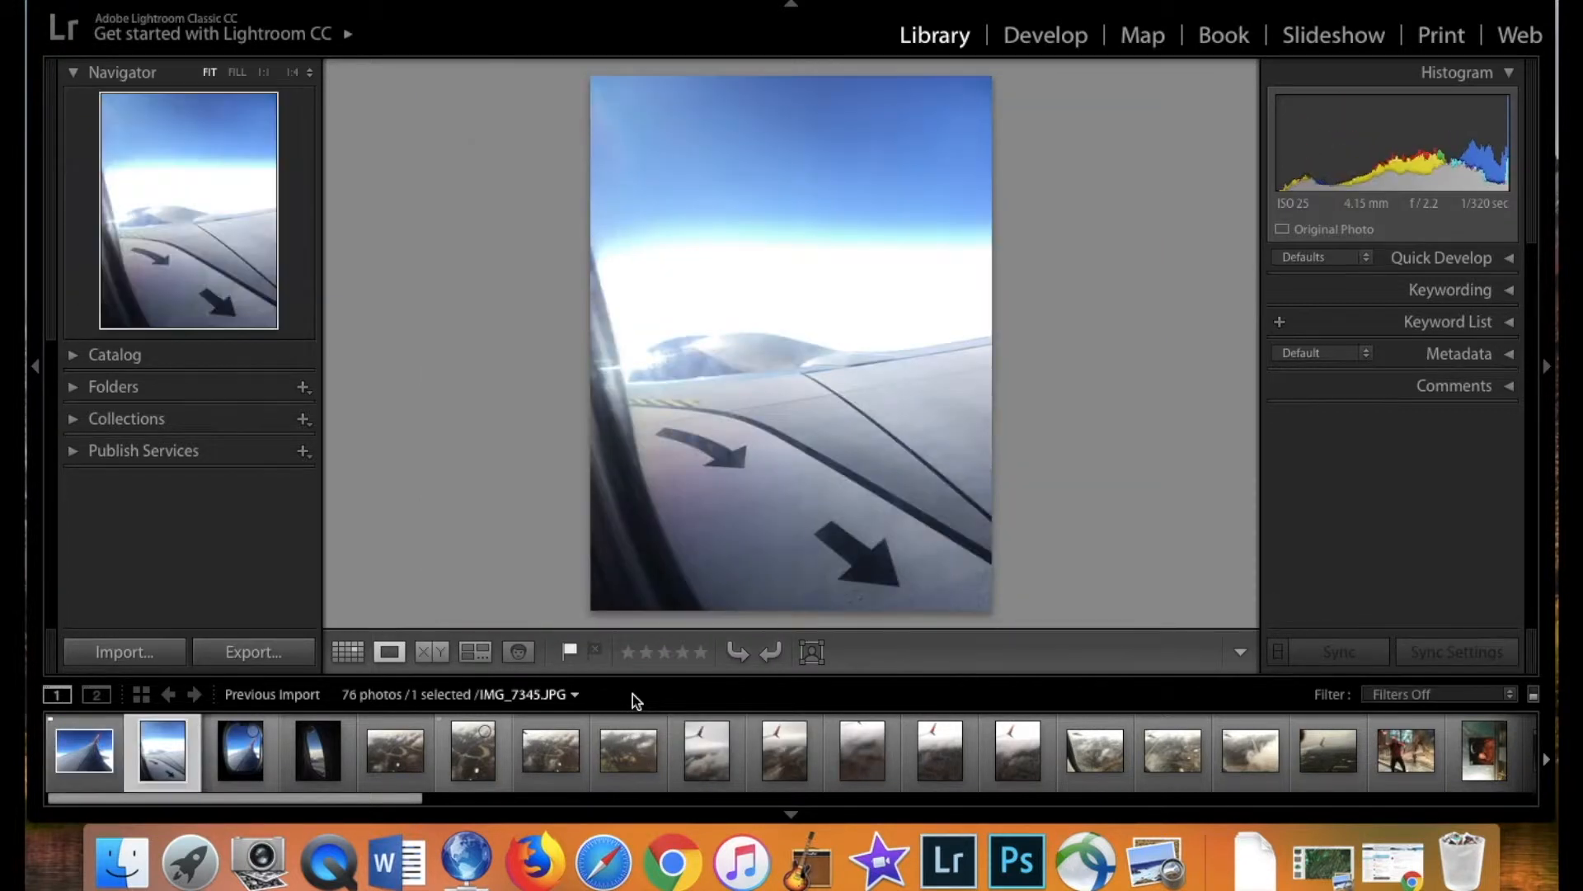
key("p")
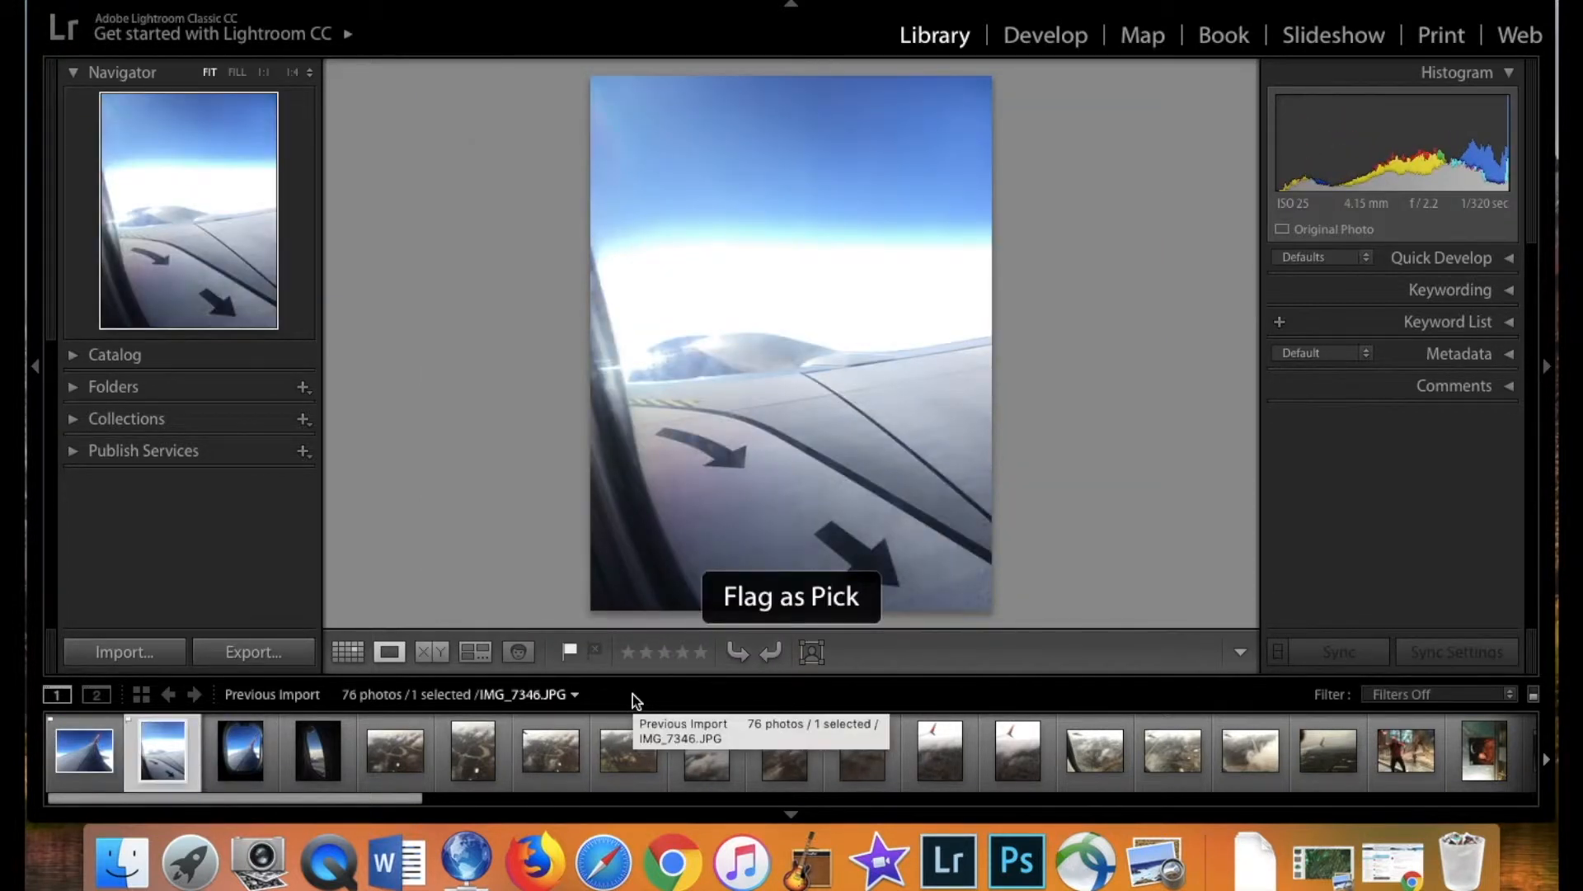
key("Right")
key("p")
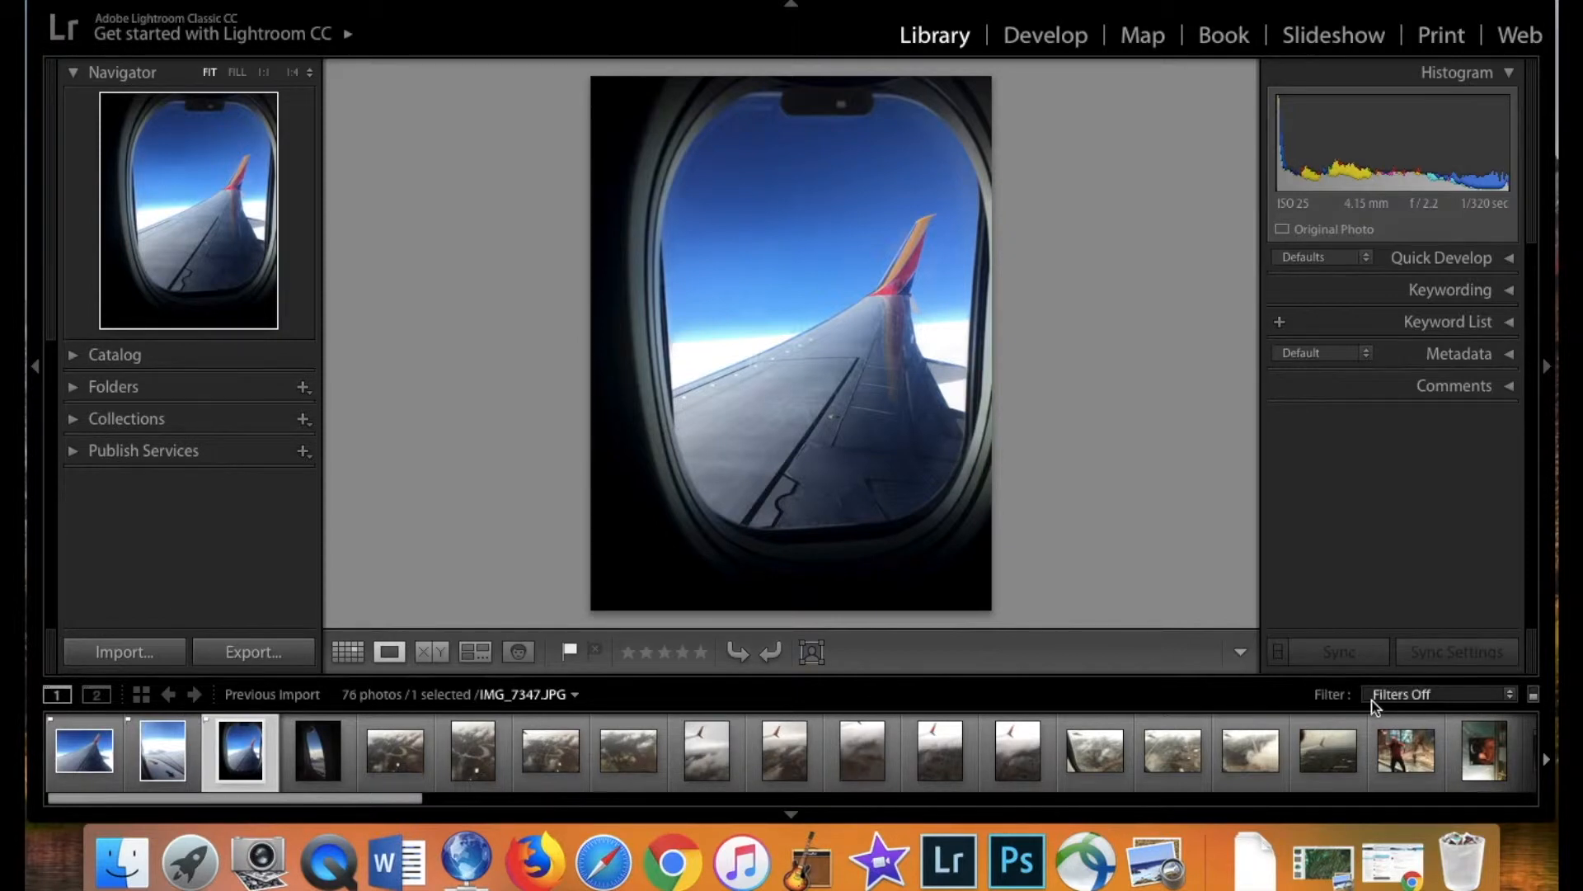
- Filter the filmstrip to Flagged photos and view each of the three picks
left_click(1458, 702)
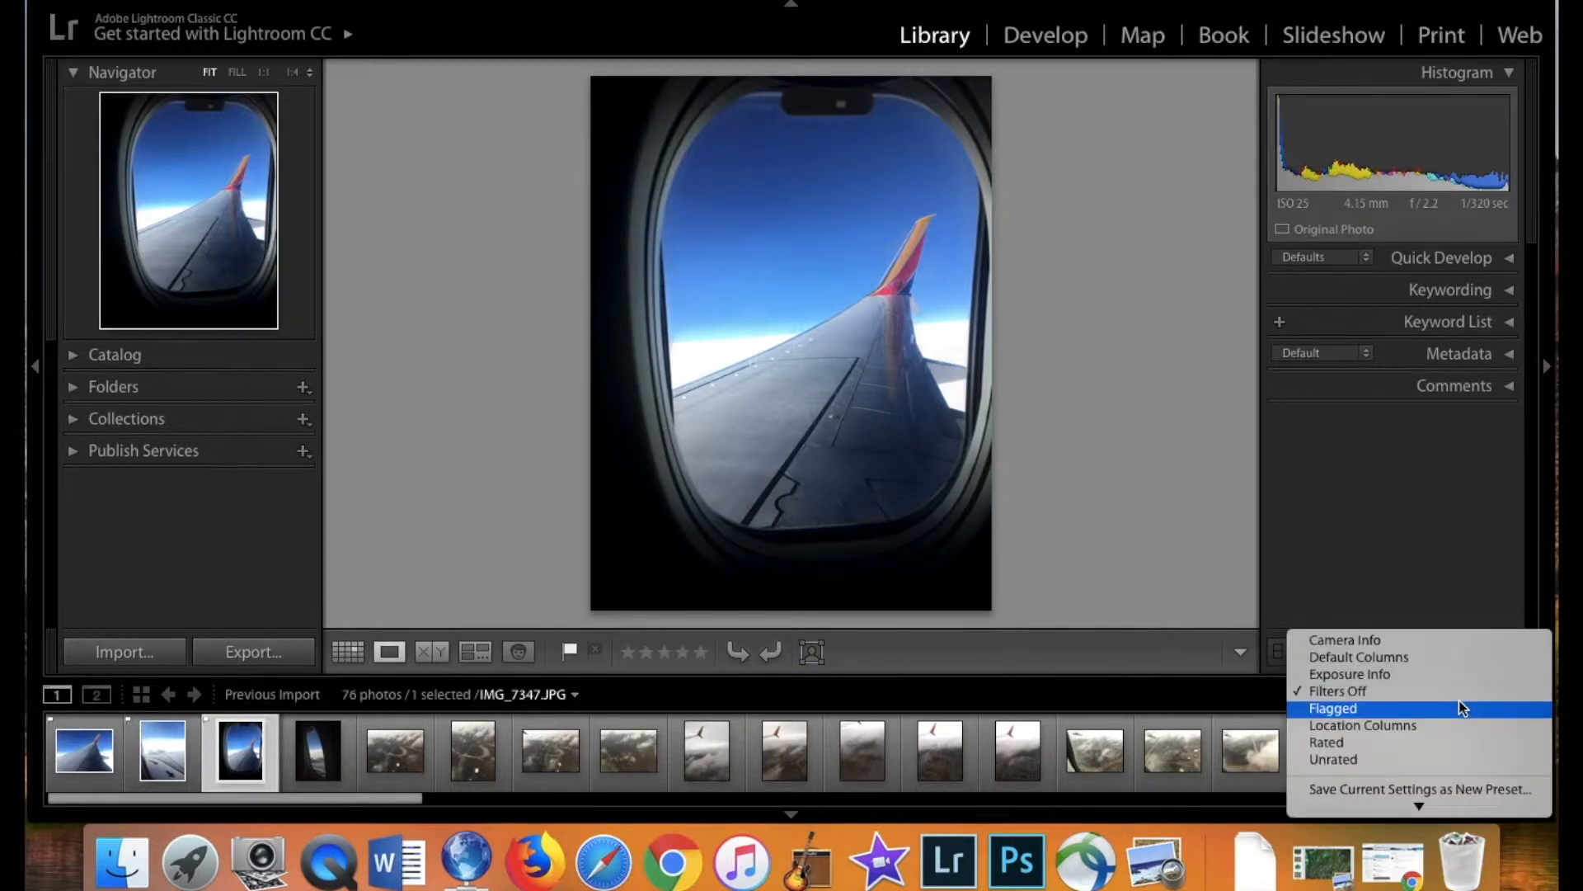
left_click(1335, 709)
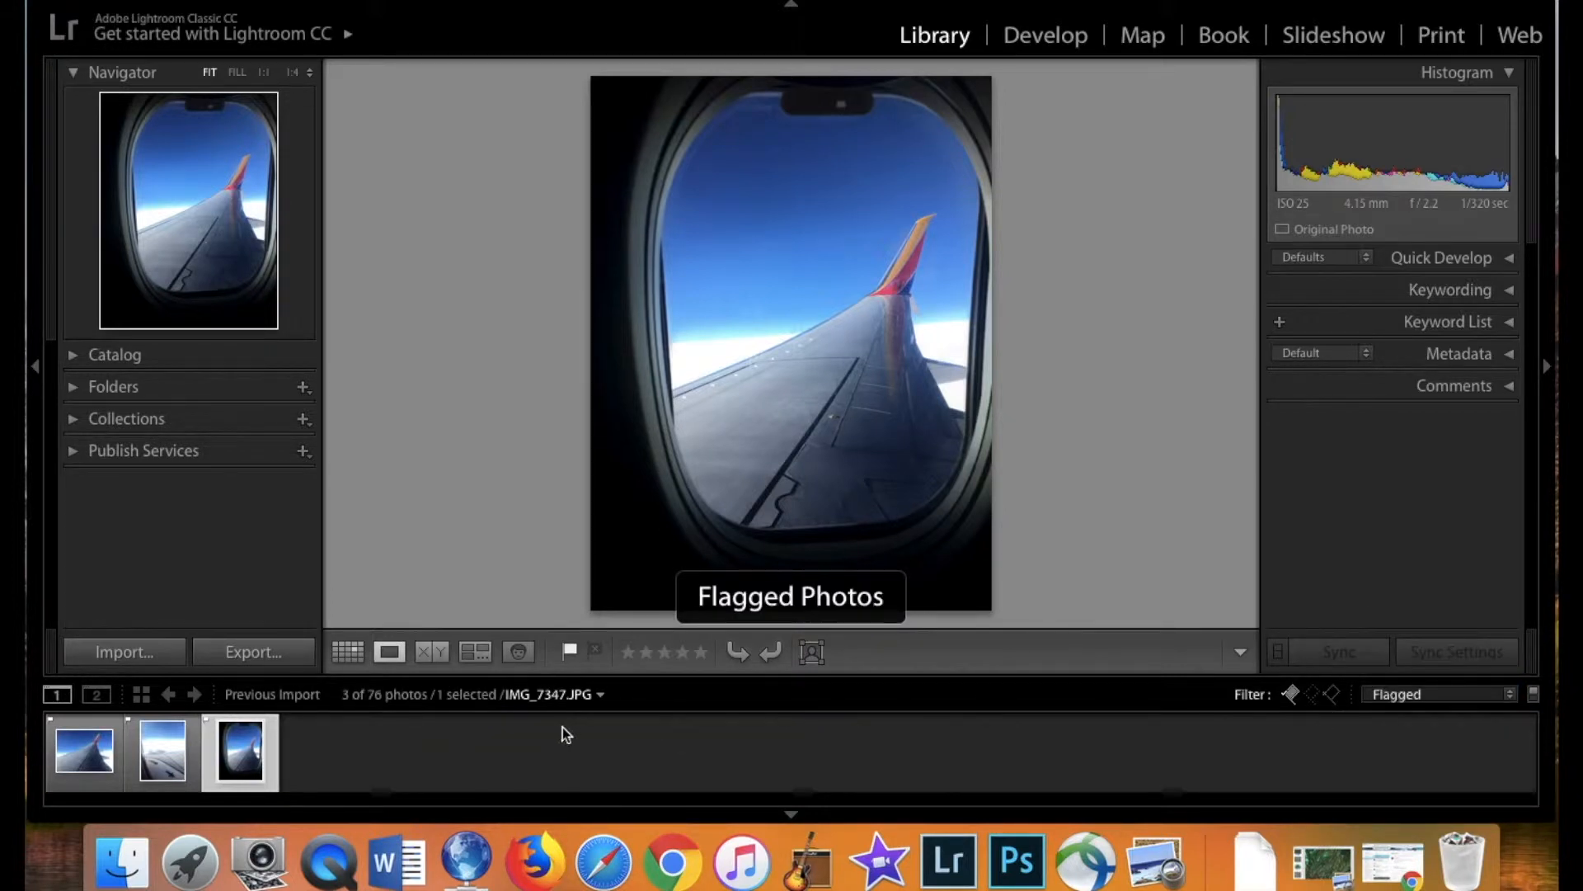
left_click(85, 757)
left_click(162, 751)
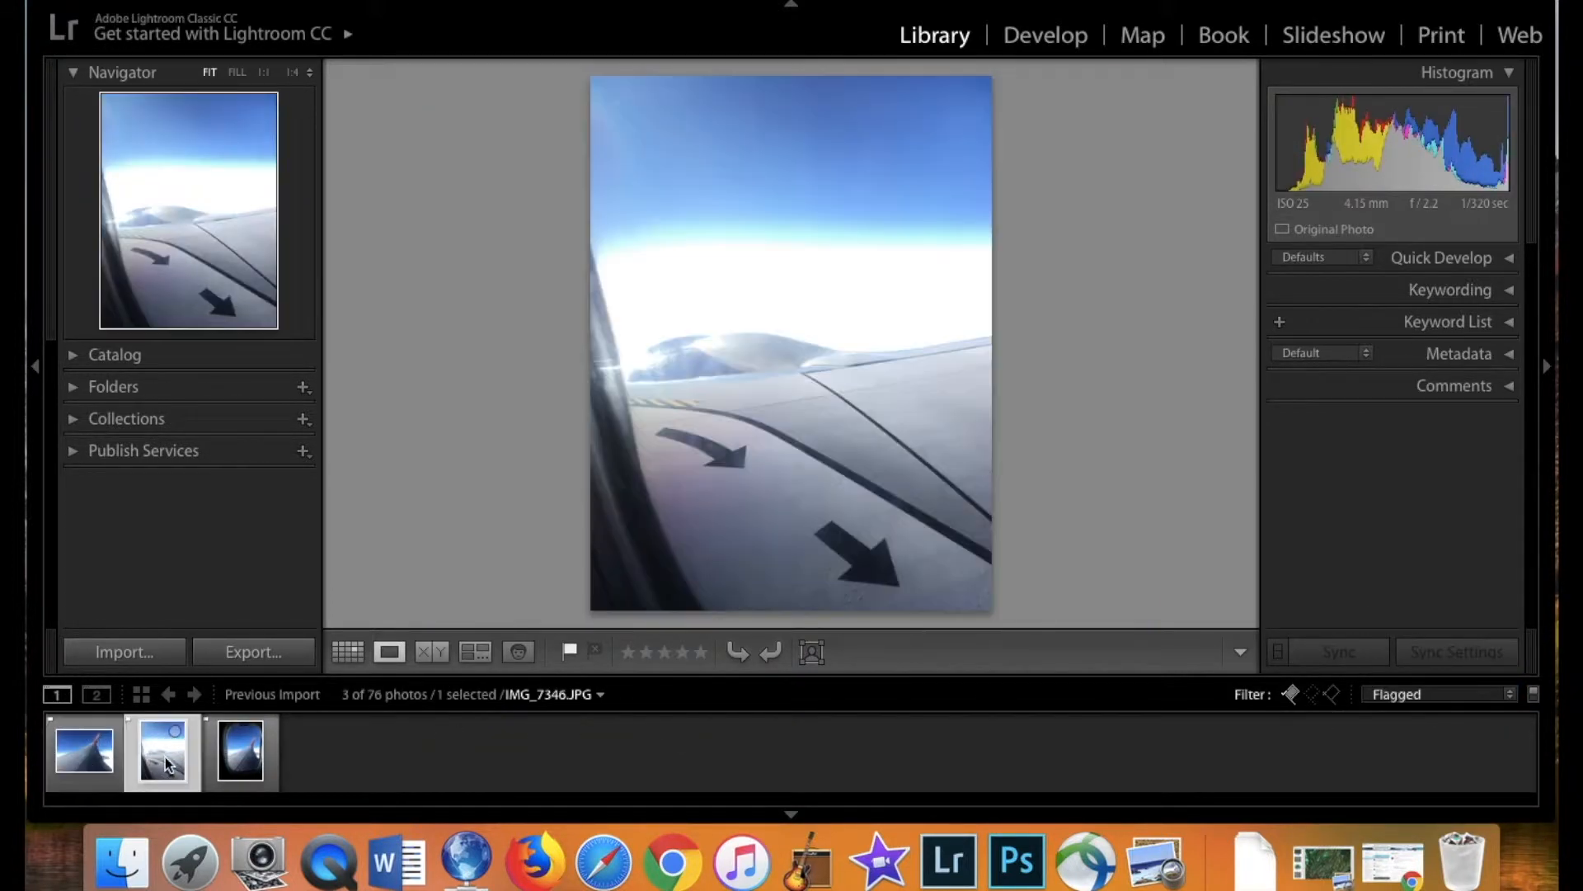
left_click(252, 765)
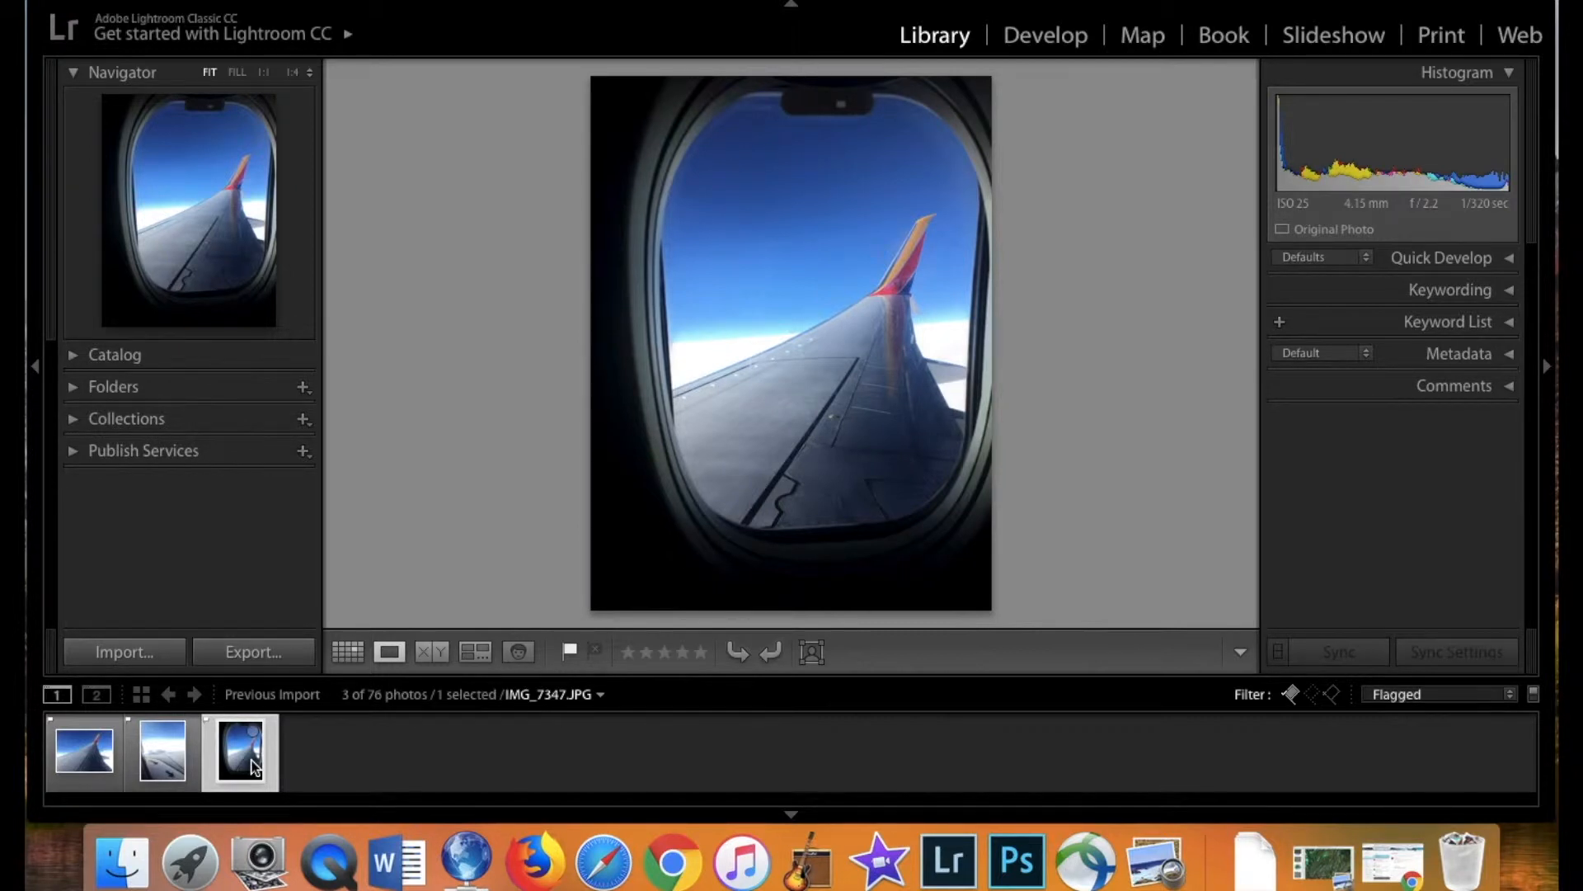
- Open the airplane wing photo IMG_7345.JPG in the Develop module and apply Auto tone settings
left_click(104, 770)
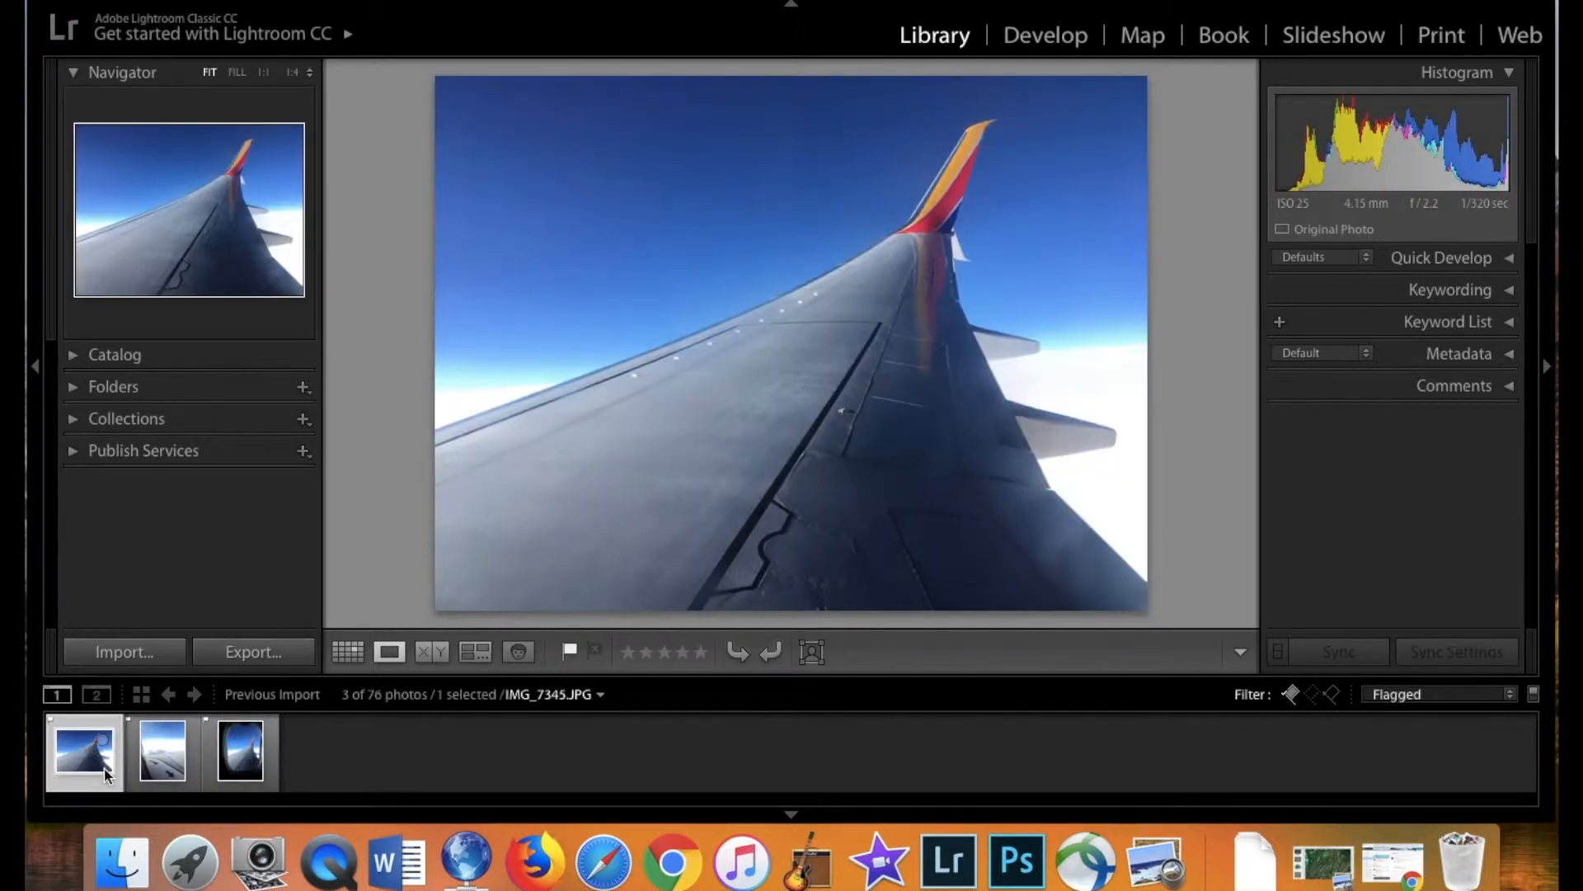
left_click(1075, 39)
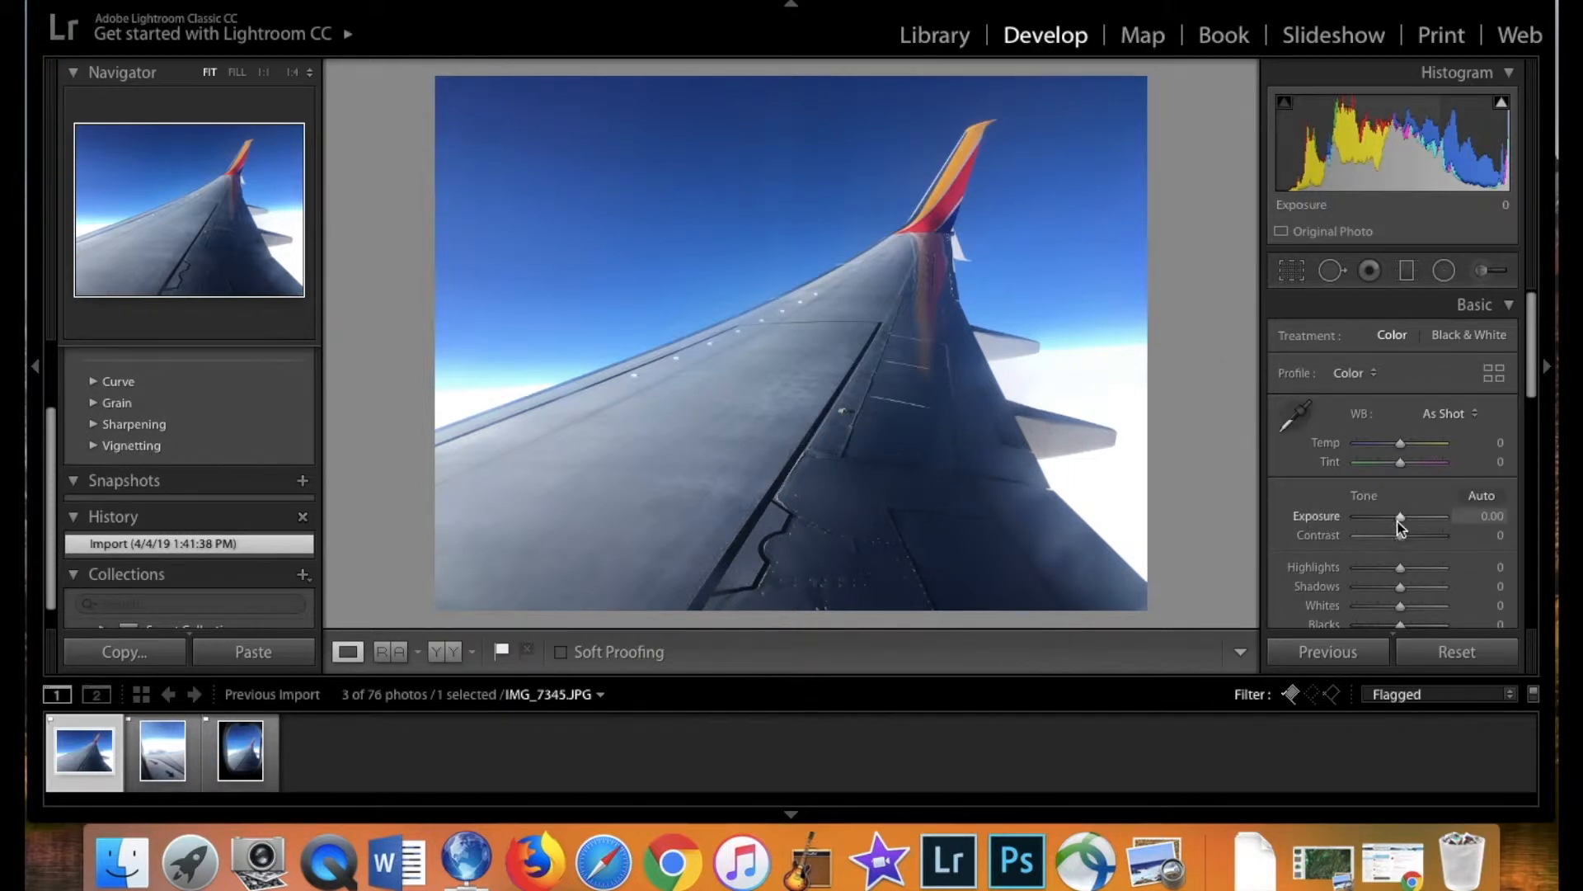
left_click(1482, 496)
- Straighten the wing photo with a crop angle of about 3.23 and apply the crop
left_click(1297, 272)
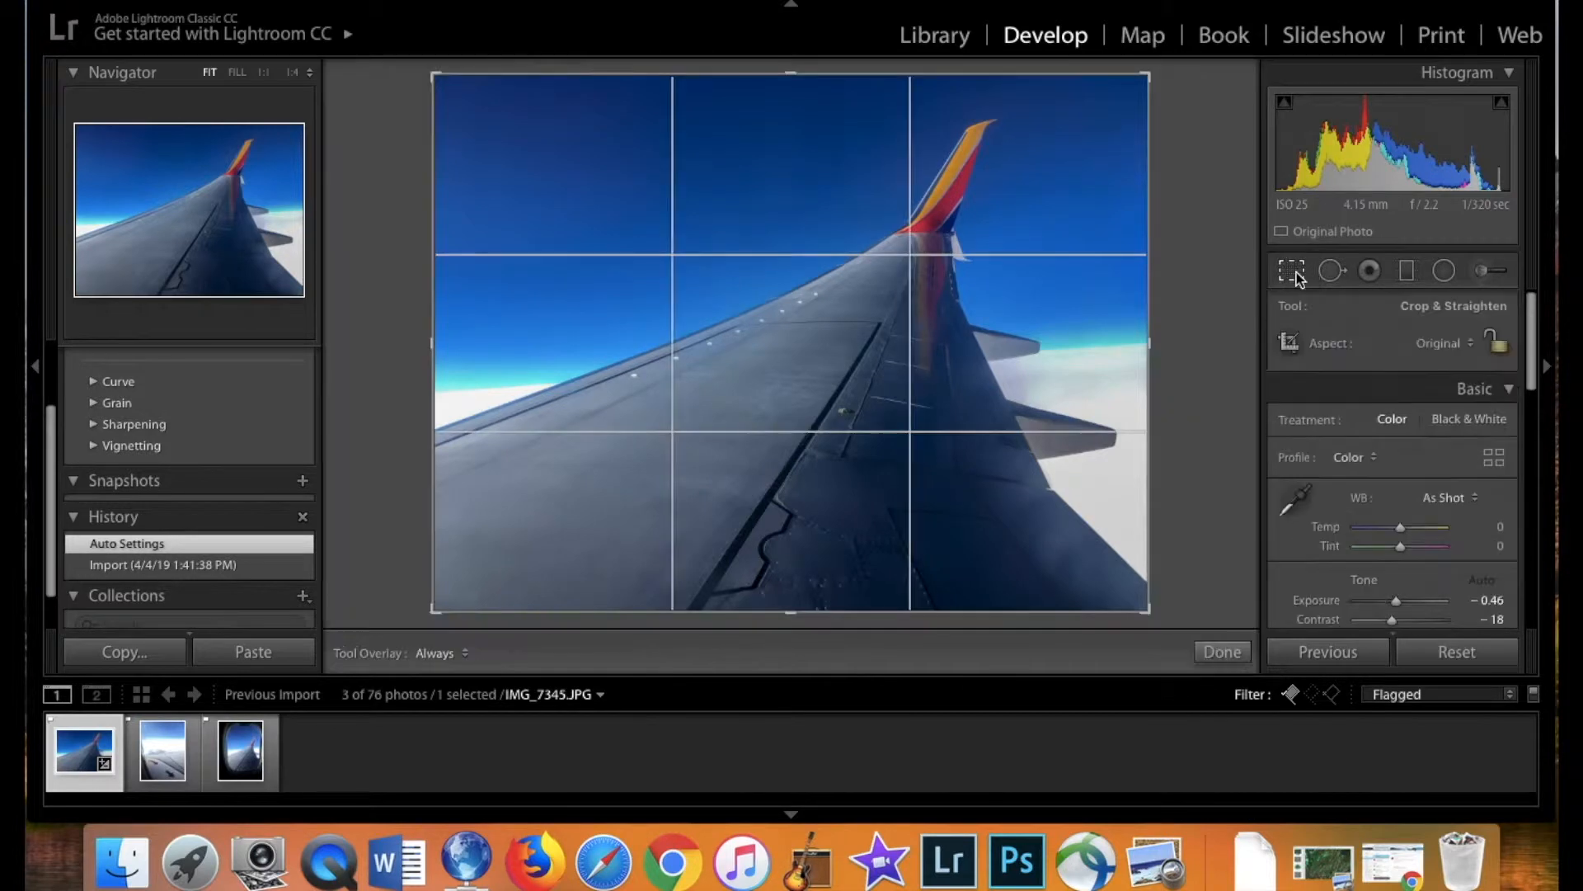
left_click_drag(1149, 73, 1196, 85)
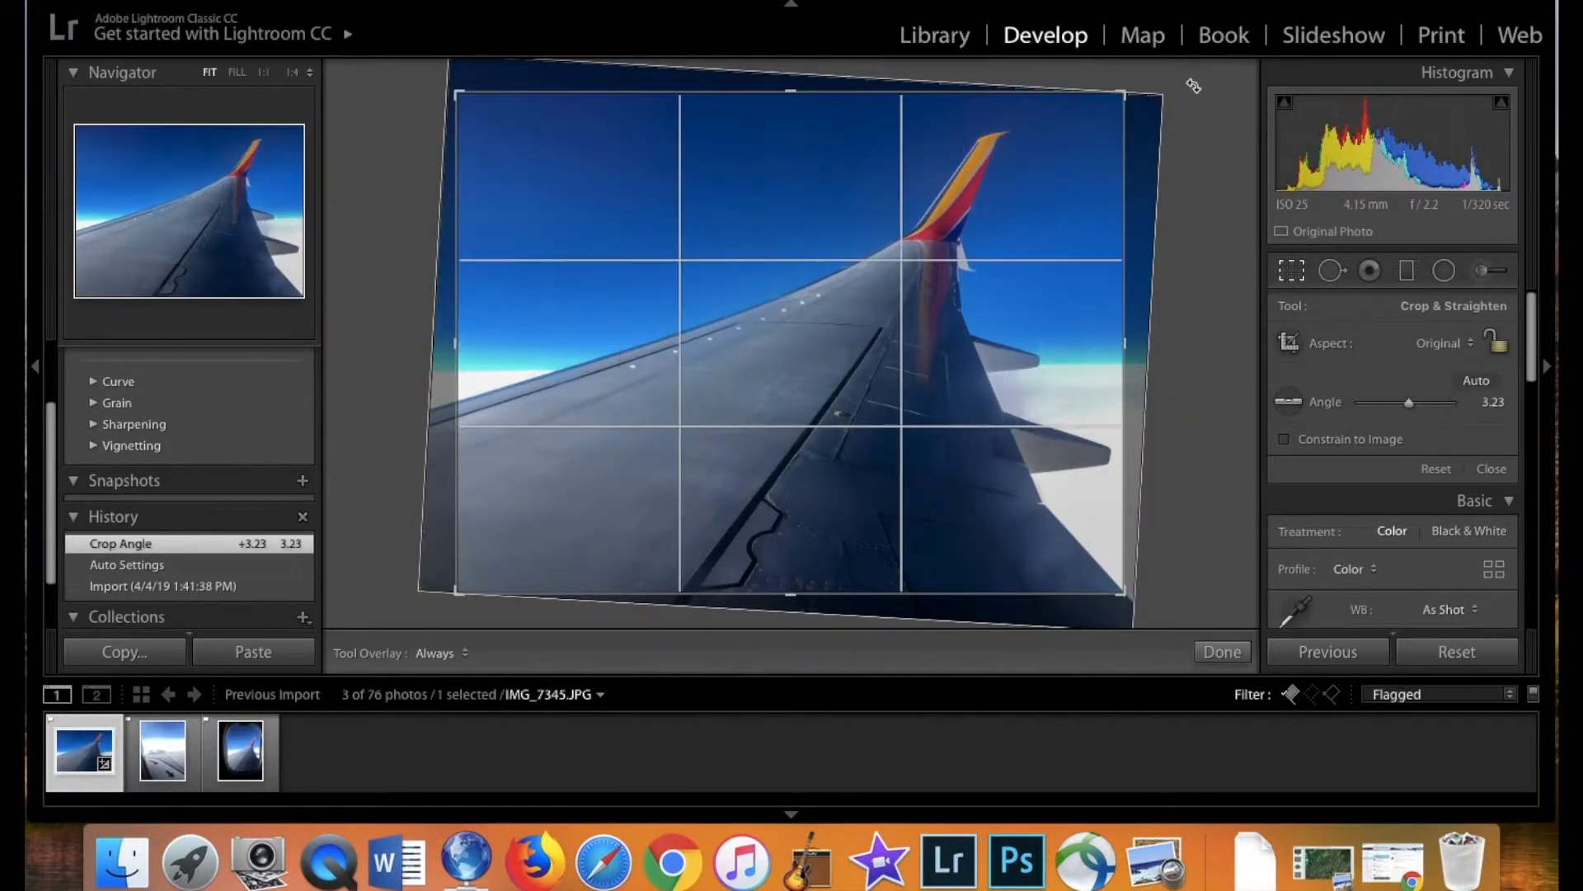
key("Return")
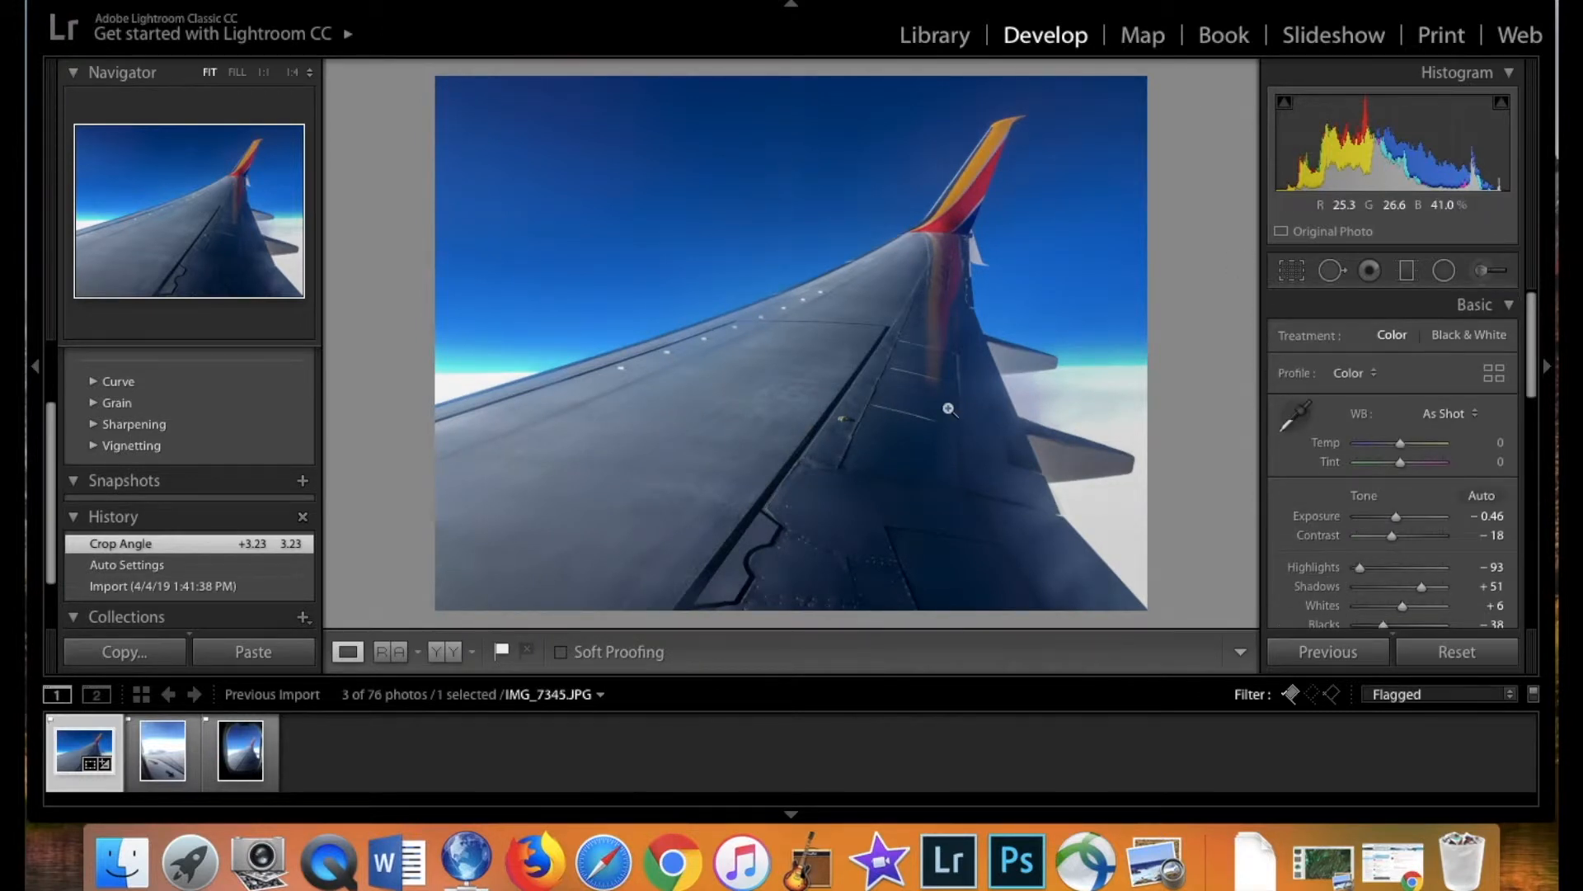
- Synchronize the develop settings of IMG_7345.JPG to the other two flagged photos, including Local Adjustments but leaving out Crop
left_click(160, 770)
left_click(79, 757)
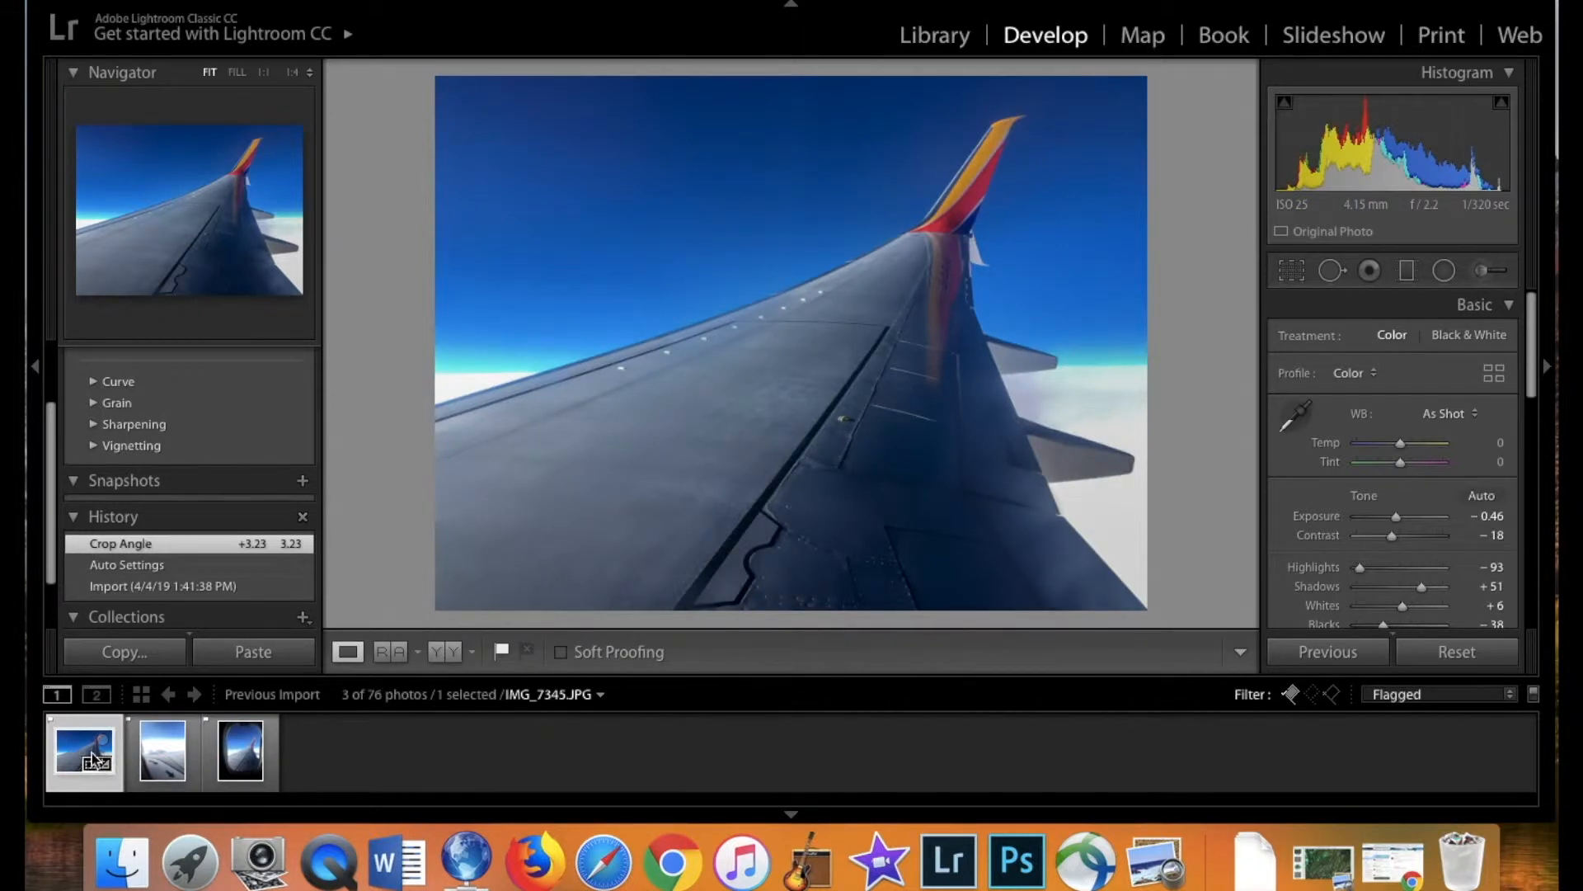
left_click(240, 750)
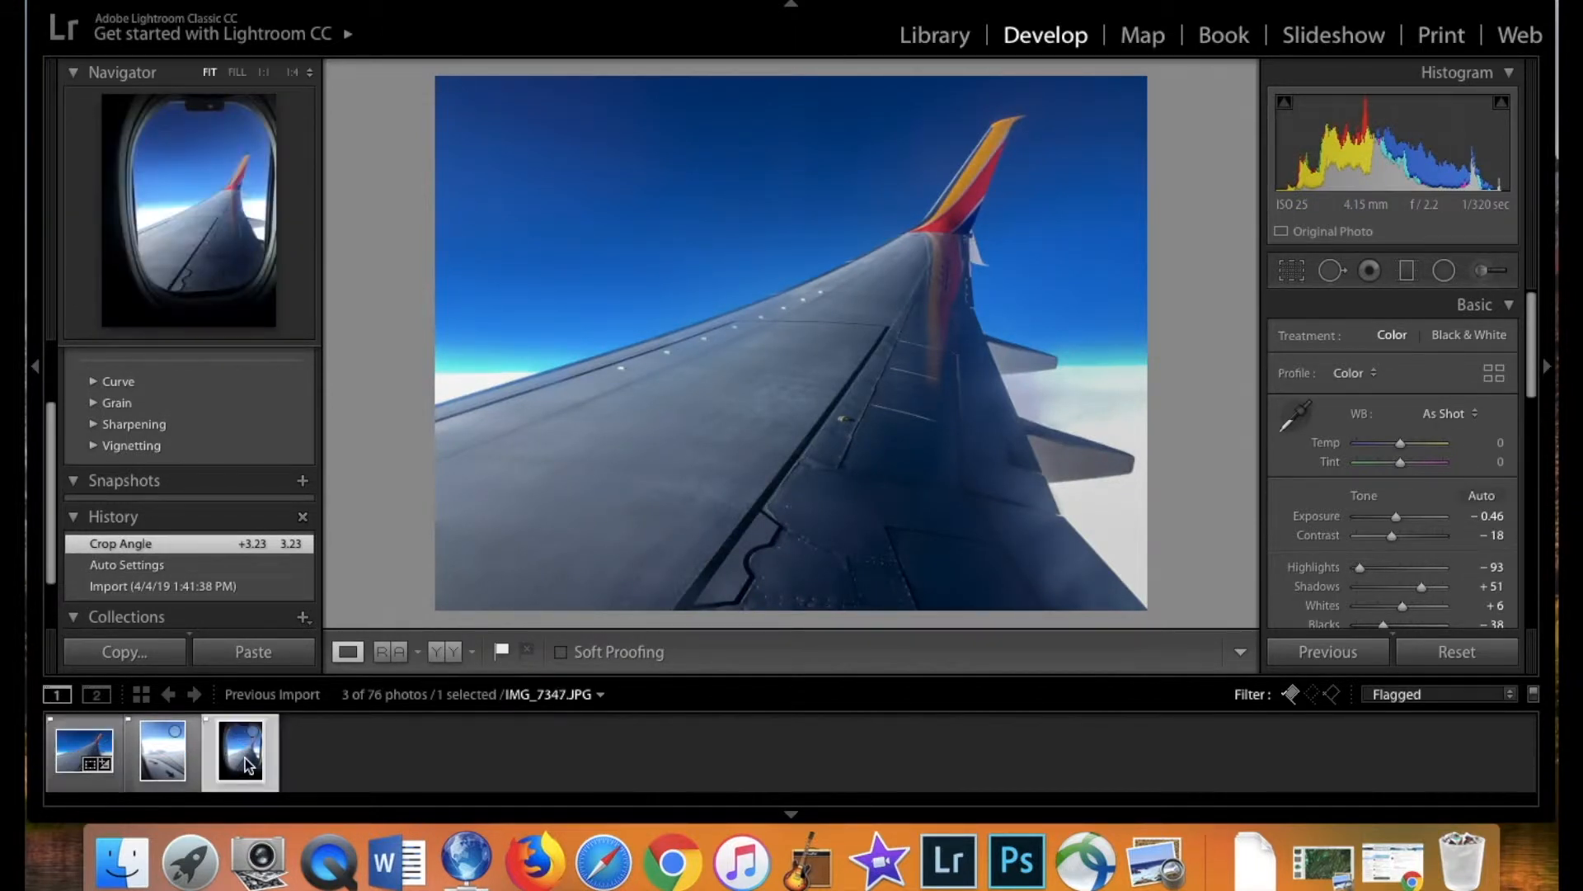
left_click(78, 744)
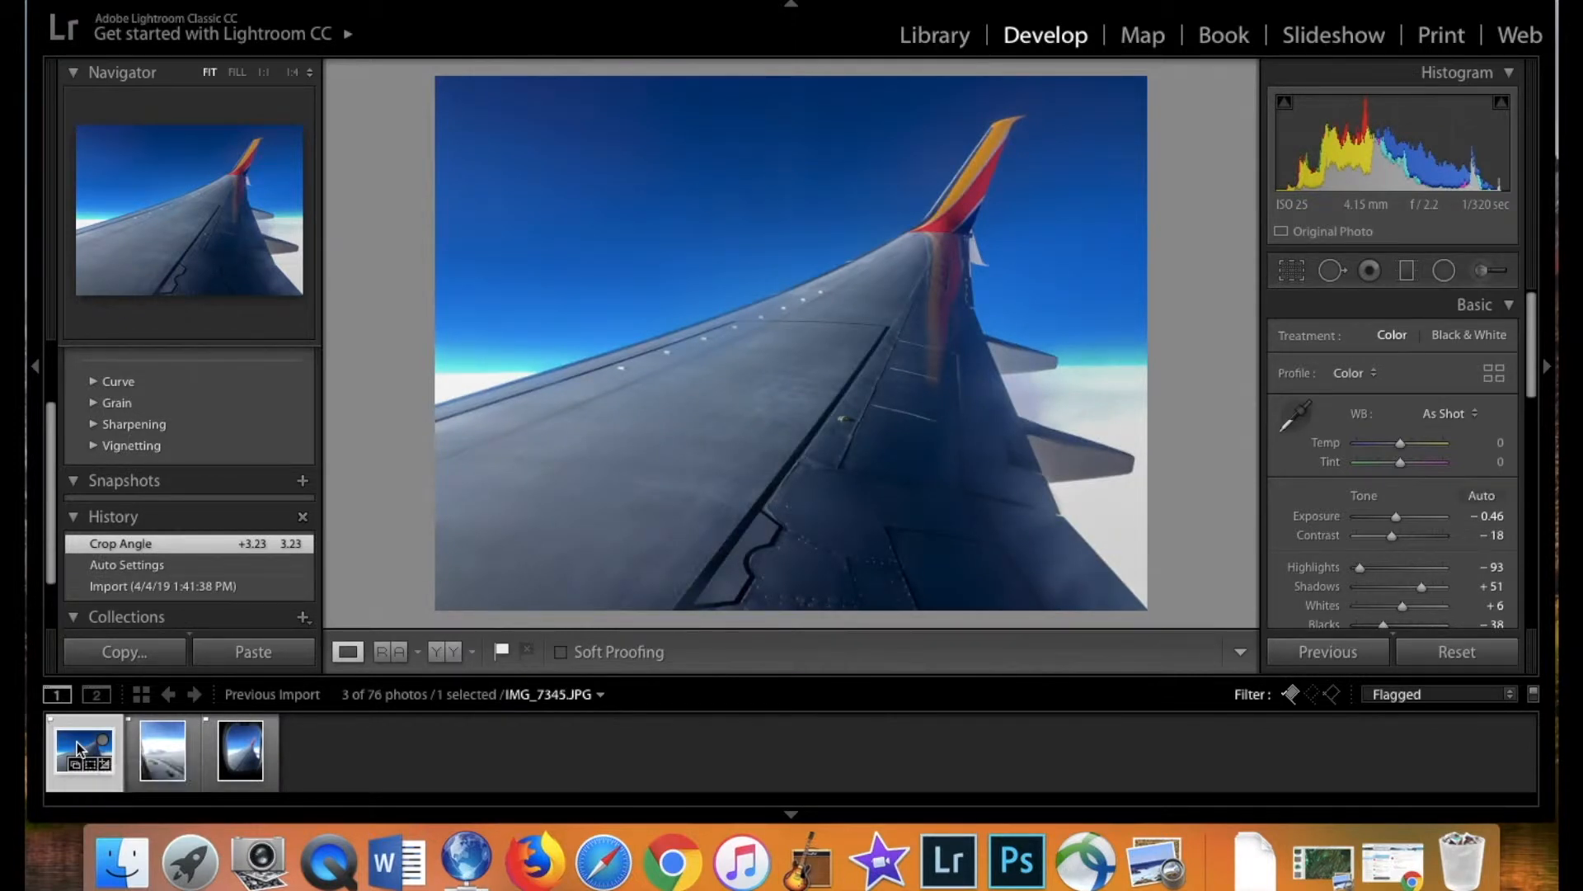
left_click(240, 751, "shift")
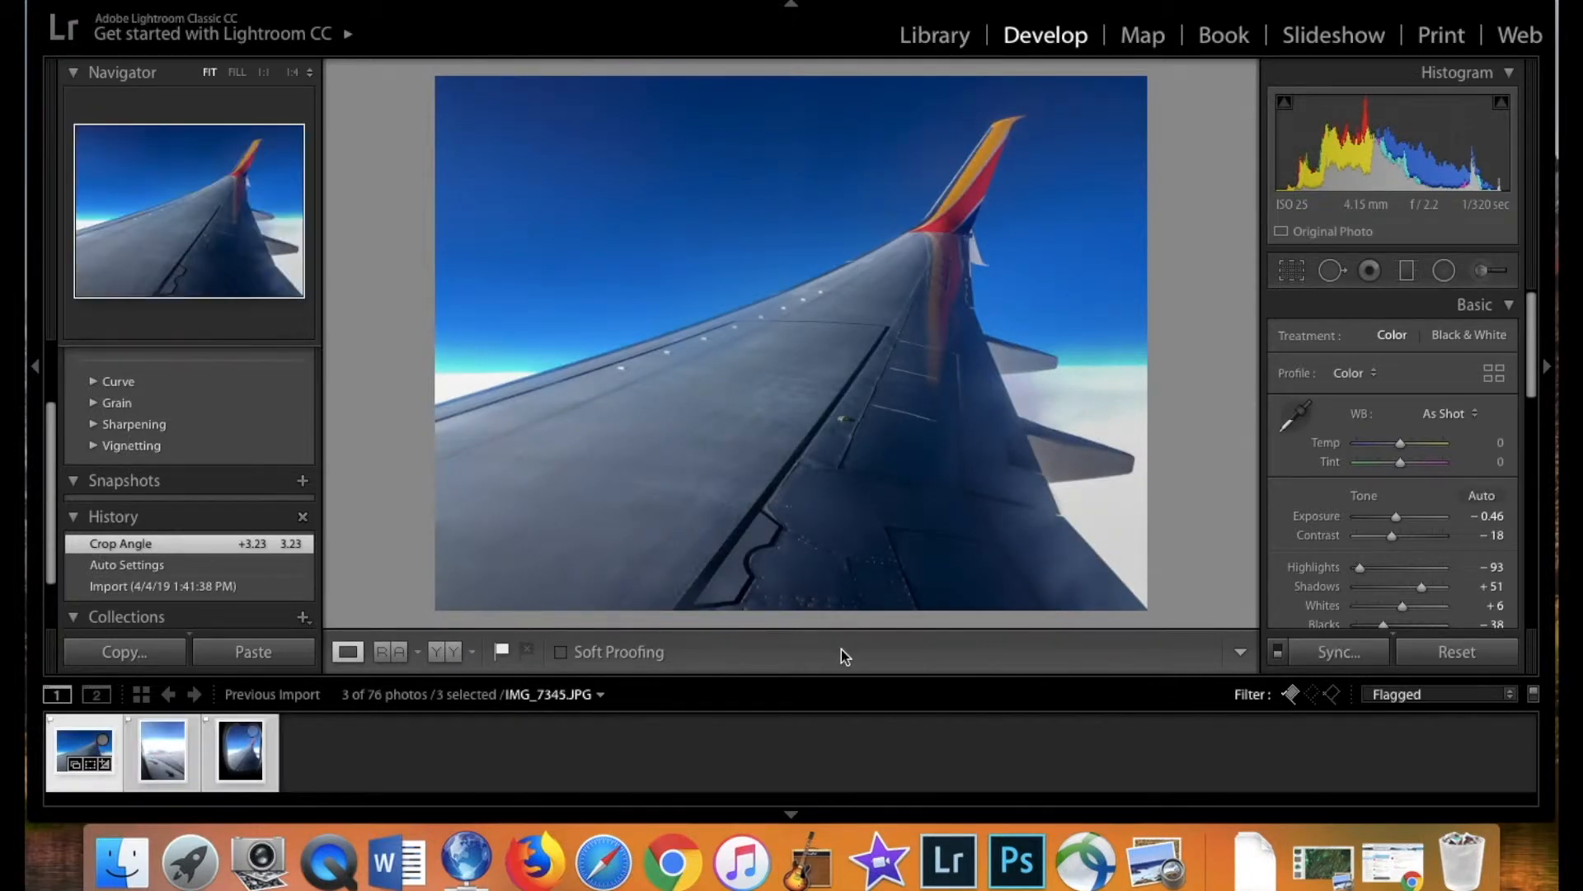
left_click(1338, 651)
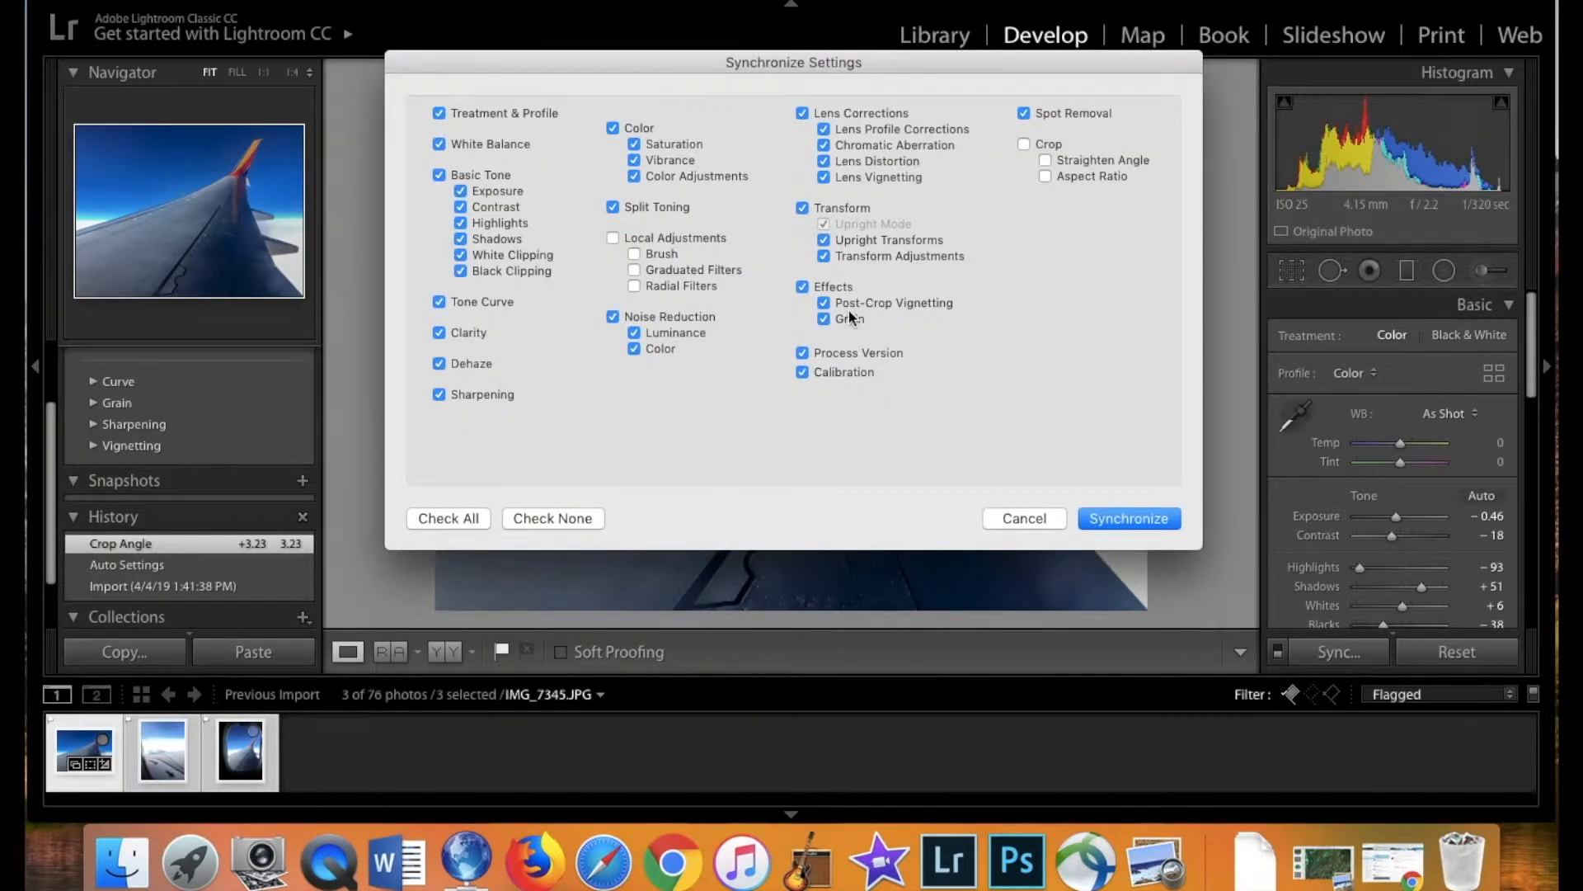
left_click(613, 239)
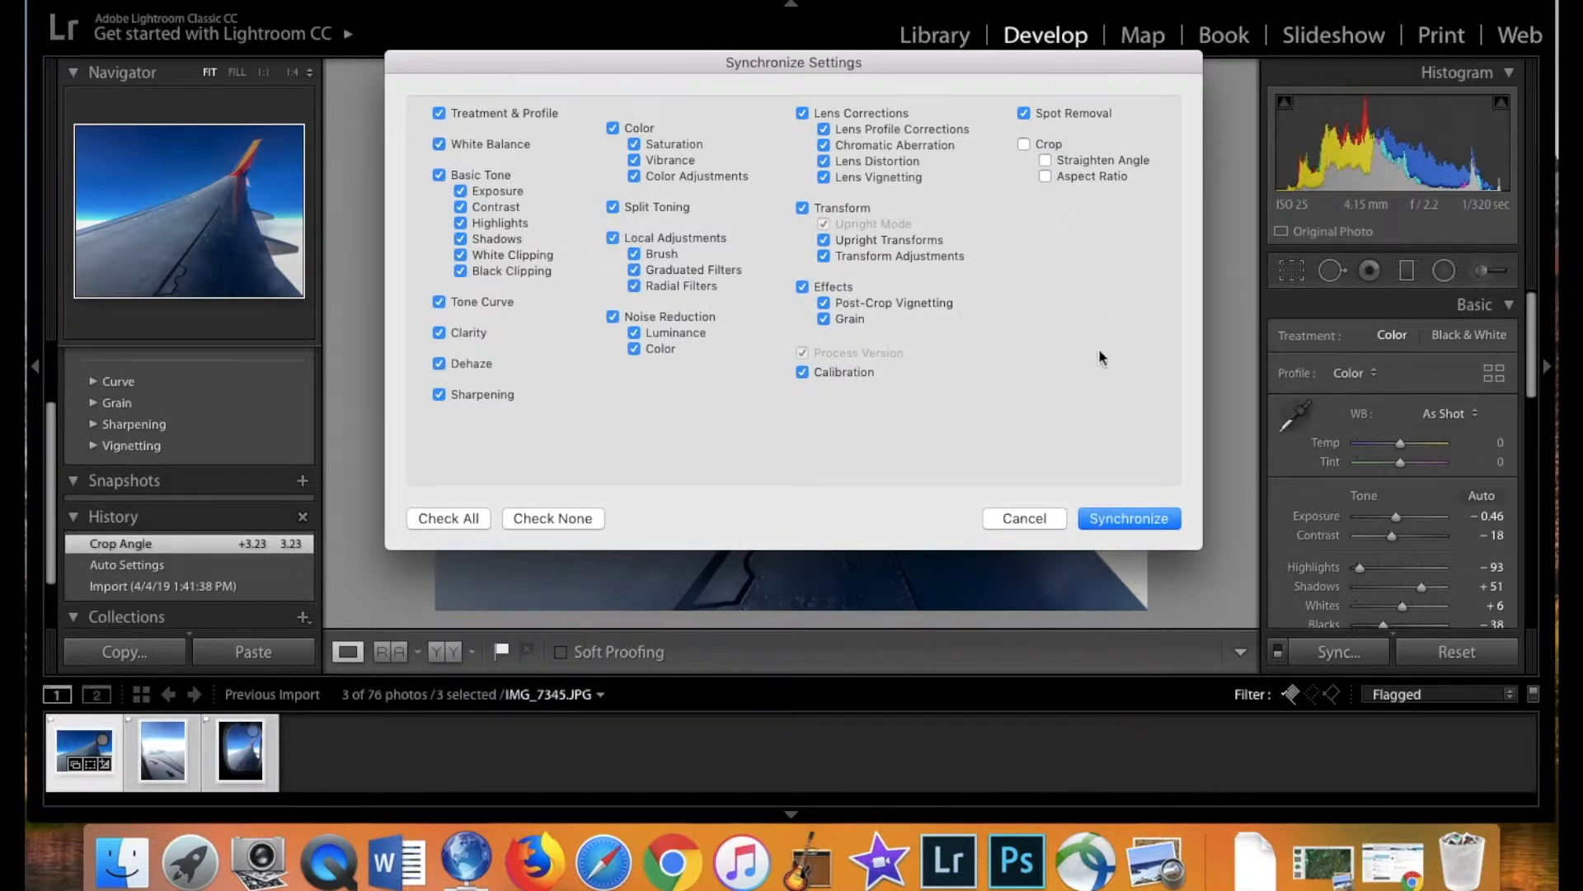
left_click(1135, 525)
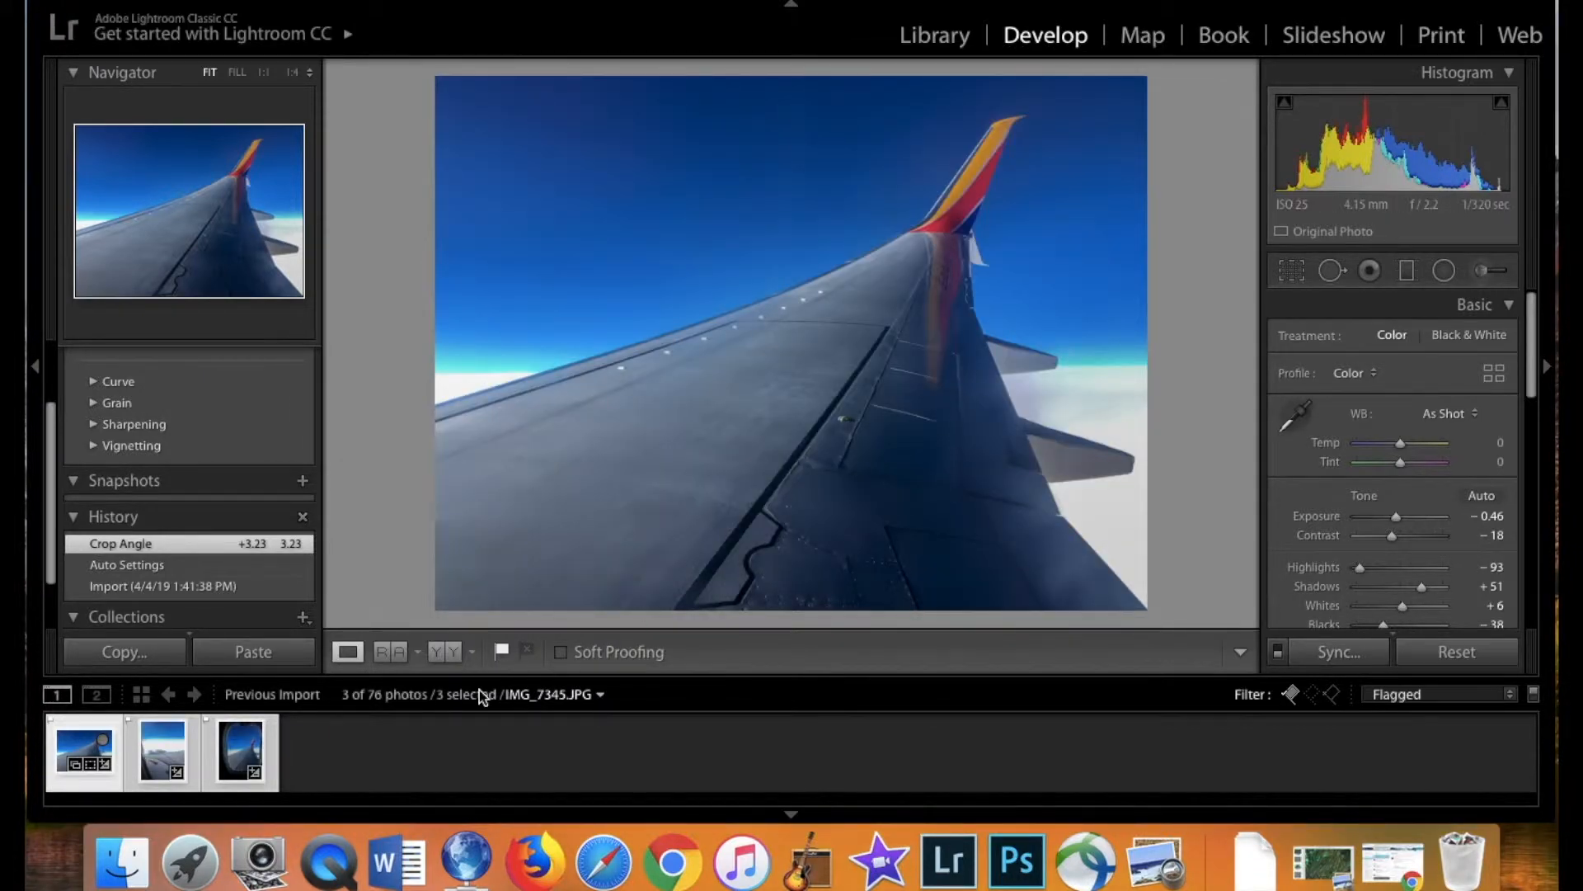
- Review the synchronized settings on the other two flagged photos and return to IMG_7345.JPG
left_click(165, 752)
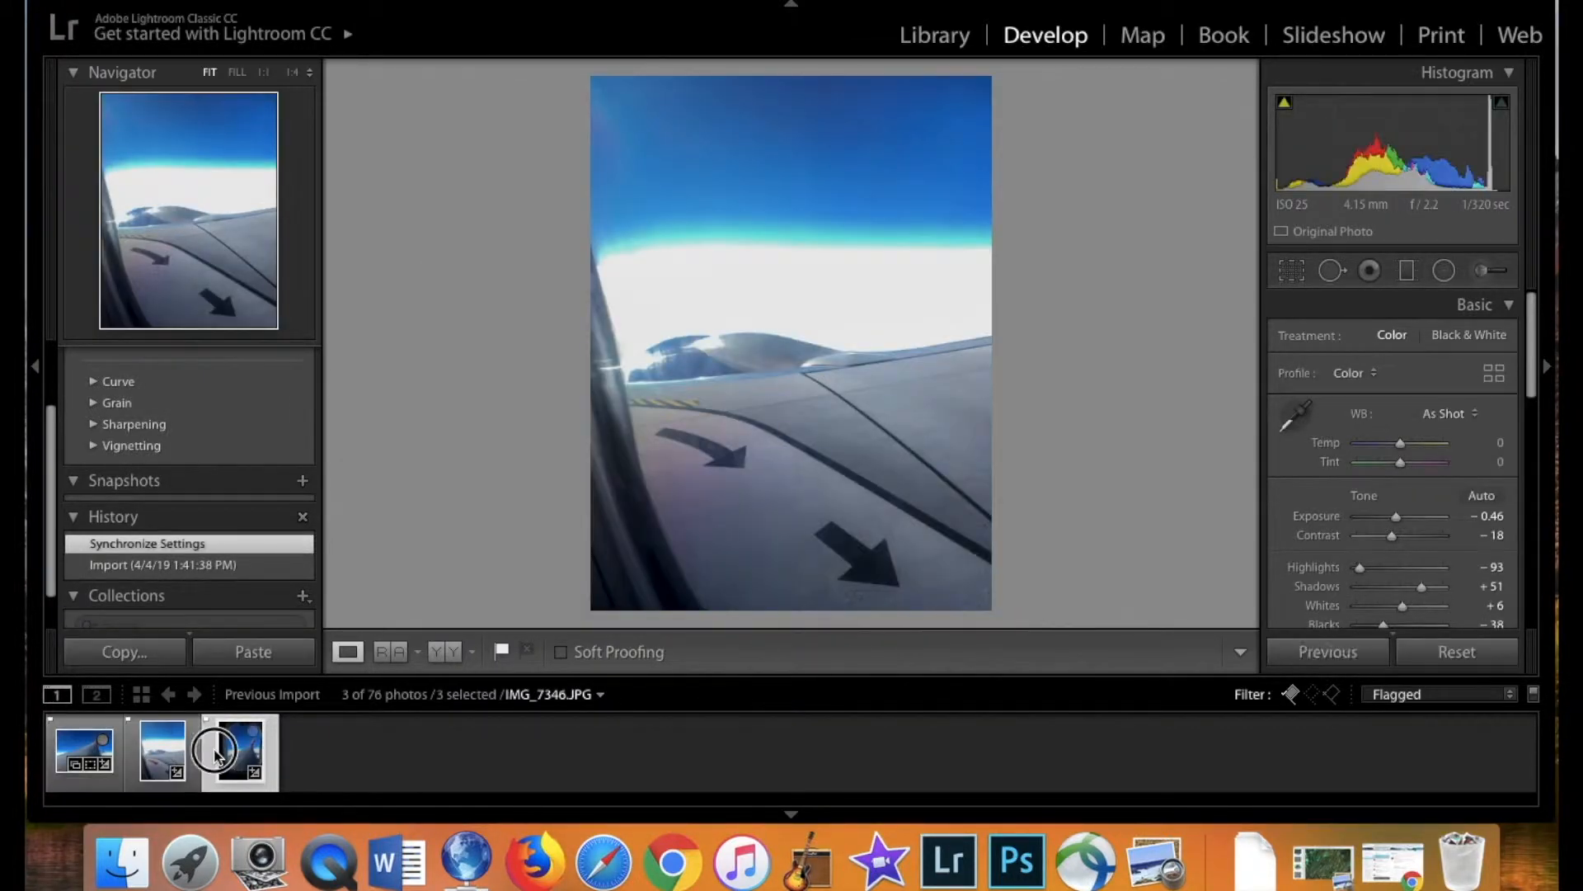
left_click(221, 746)
left_click(151, 747)
left_click(91, 747)
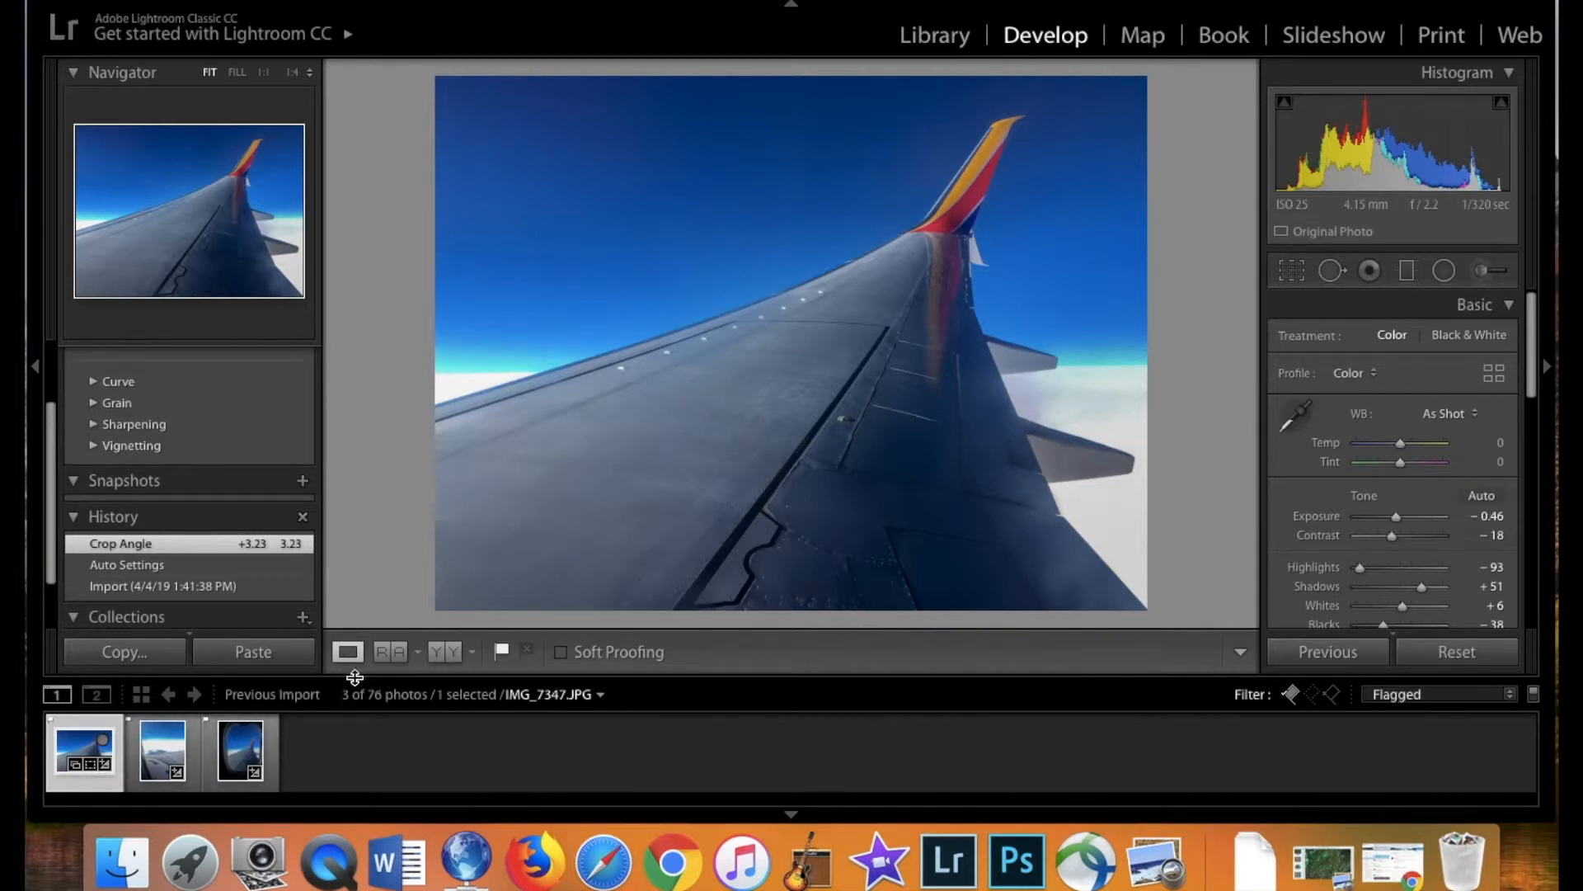
- Compare IMG_7345.JPG before and after editing in the Left/Right, Left/Right Split and Top/Bottom layouts, and return to the single-photo view
left_click(451, 653)
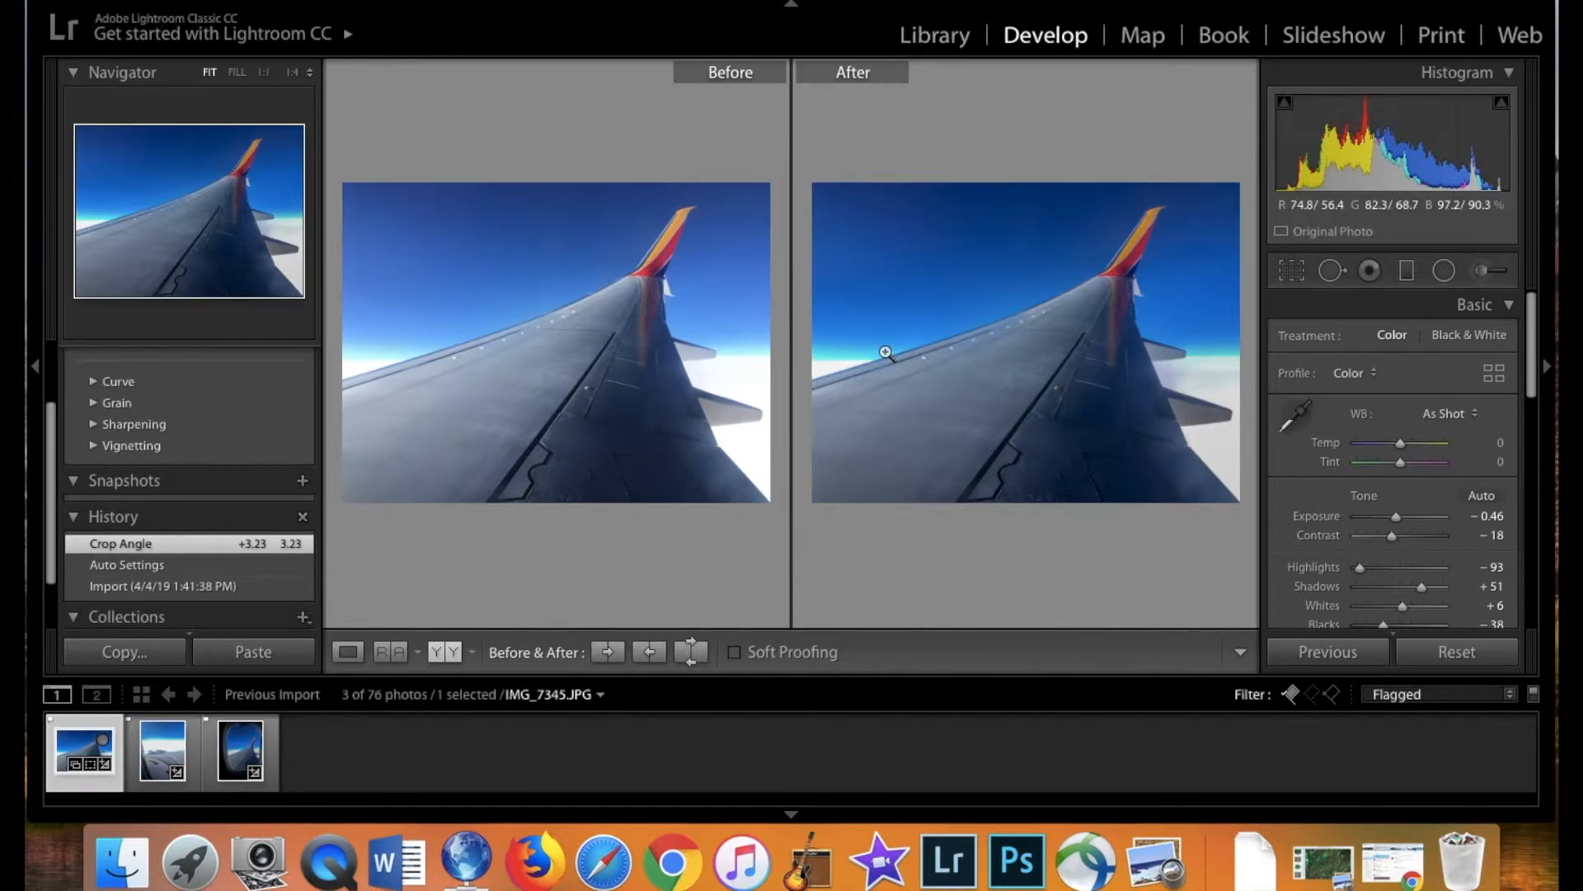
left_click(445, 651)
left_click(472, 652)
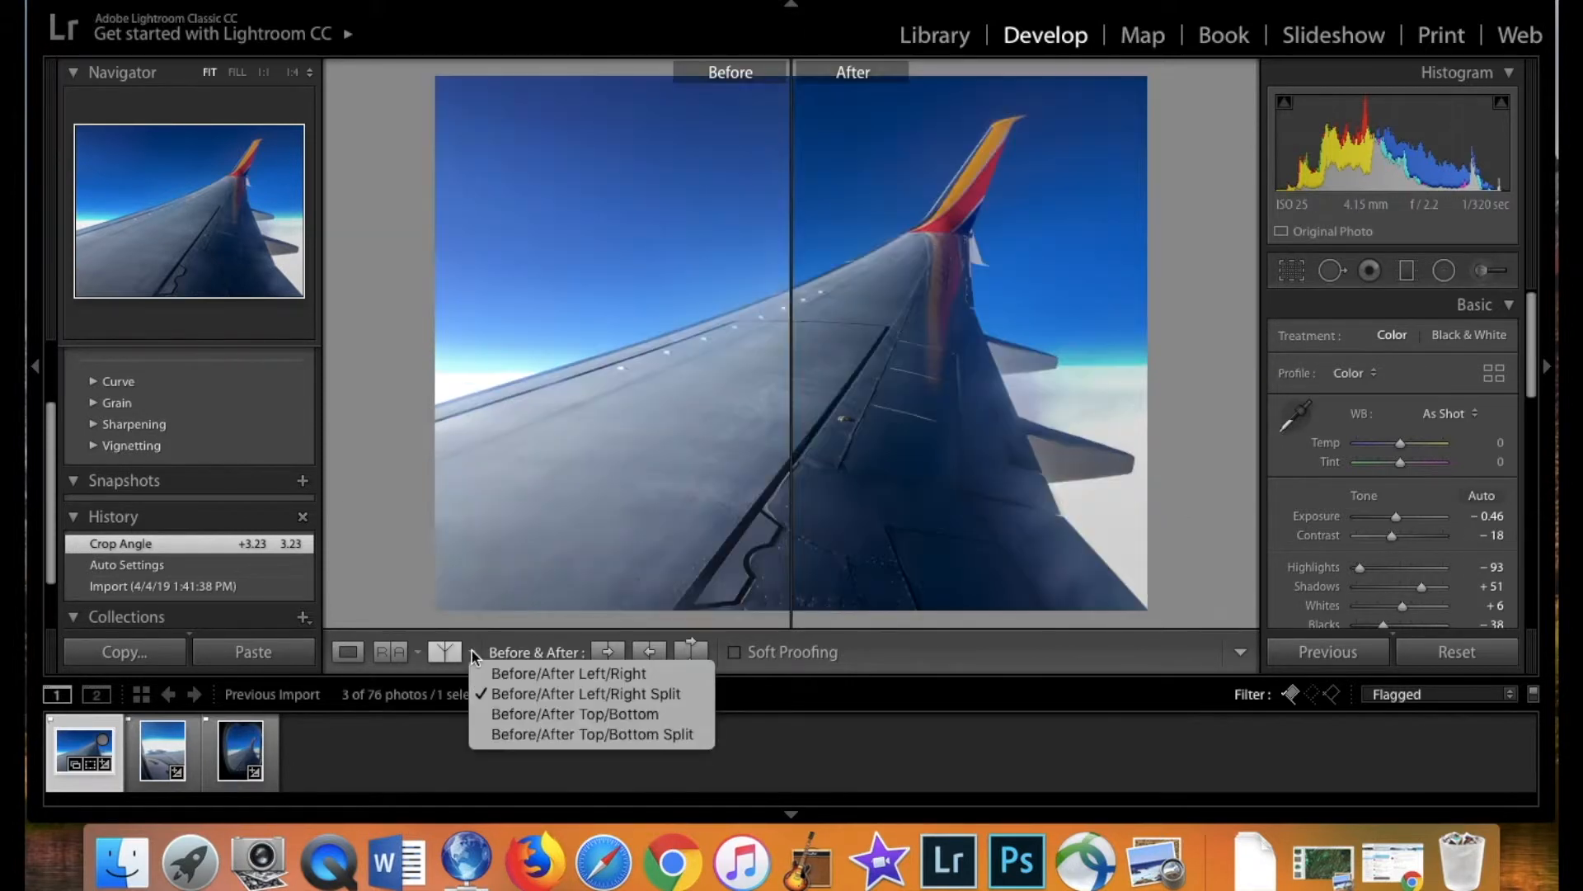
left_click(526, 718)
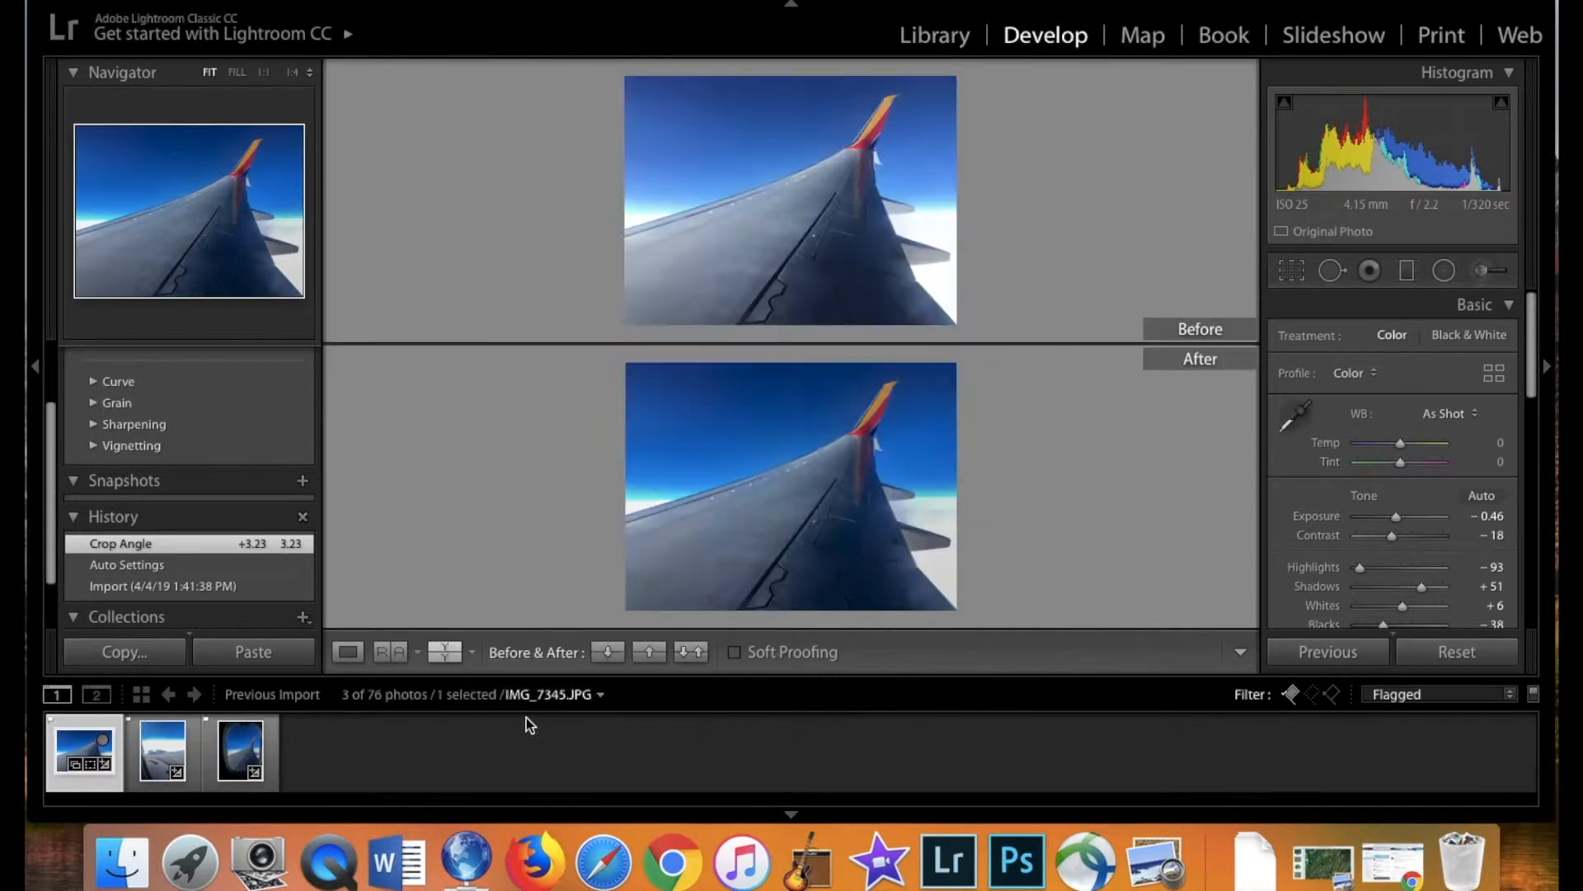
left_click(471, 651)
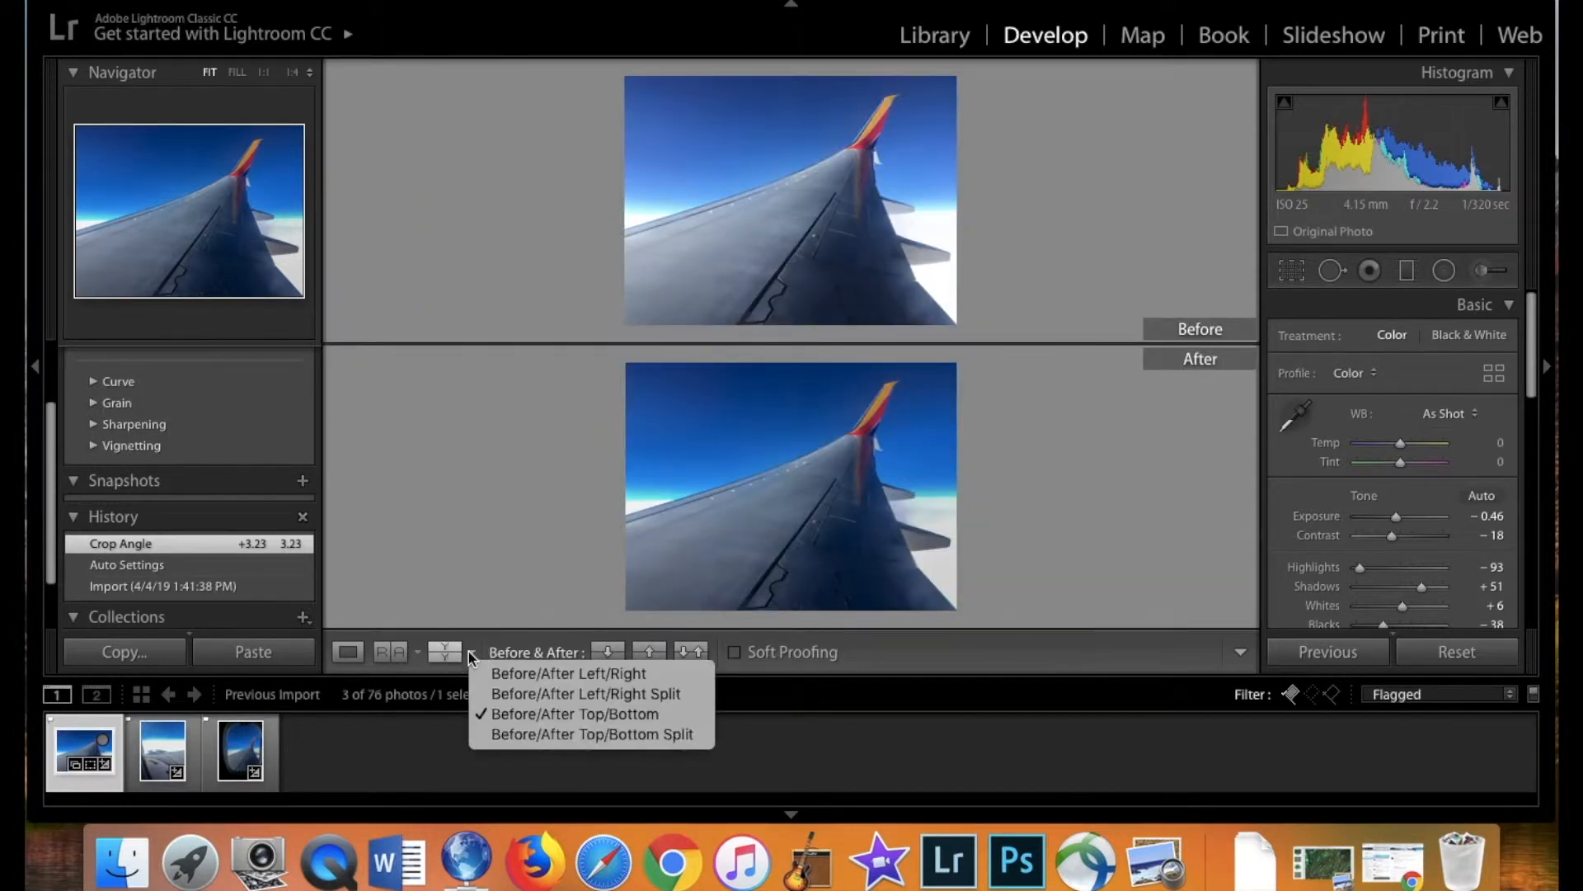
left_click(559, 675)
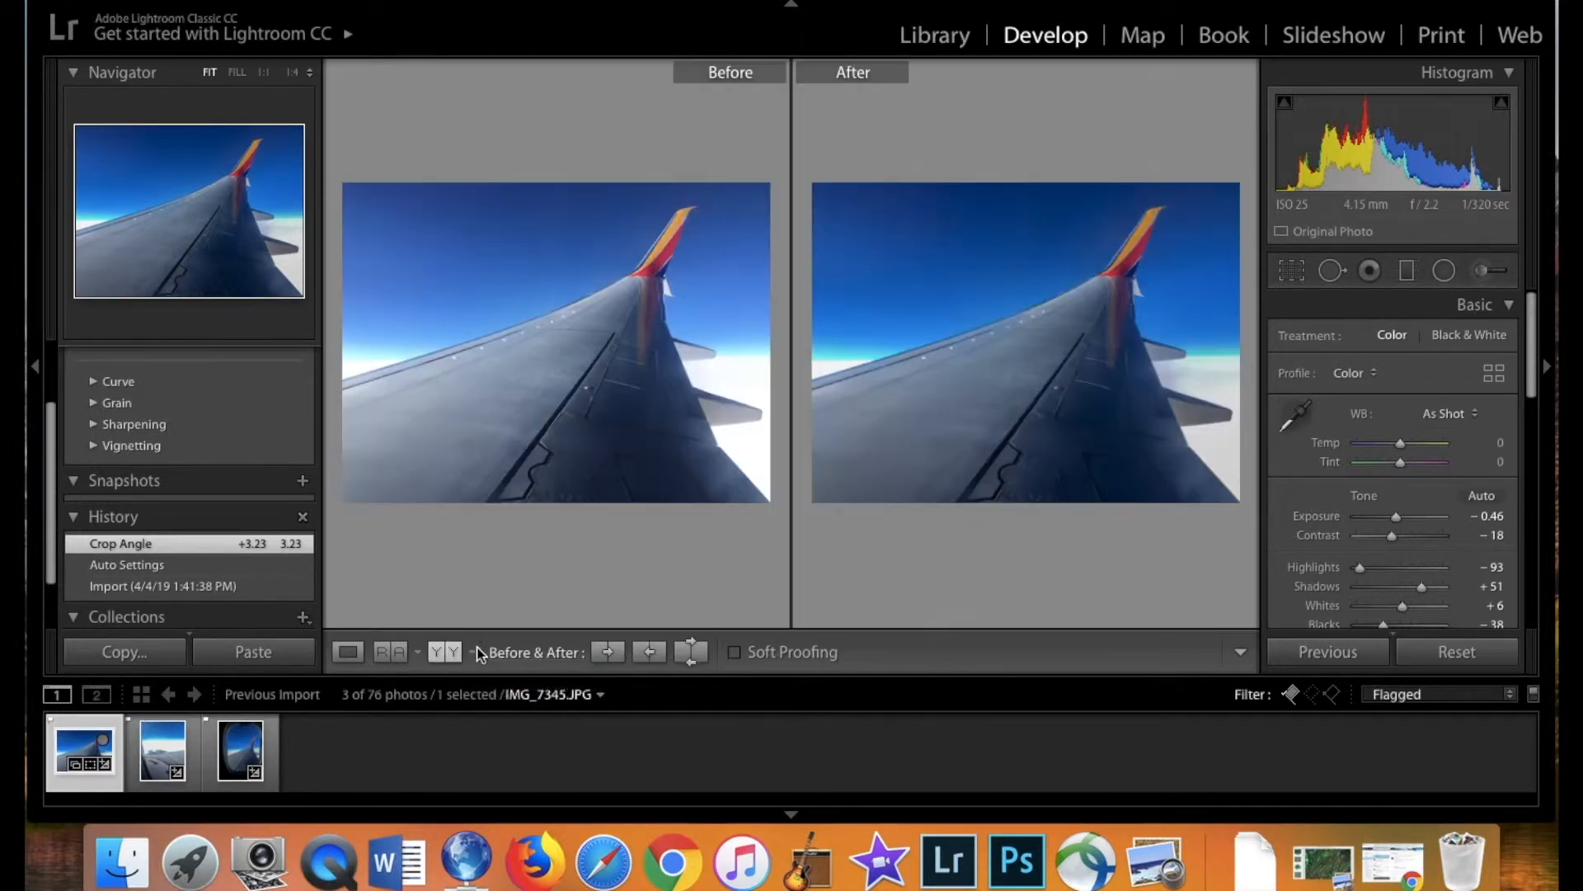
left_click(470, 653)
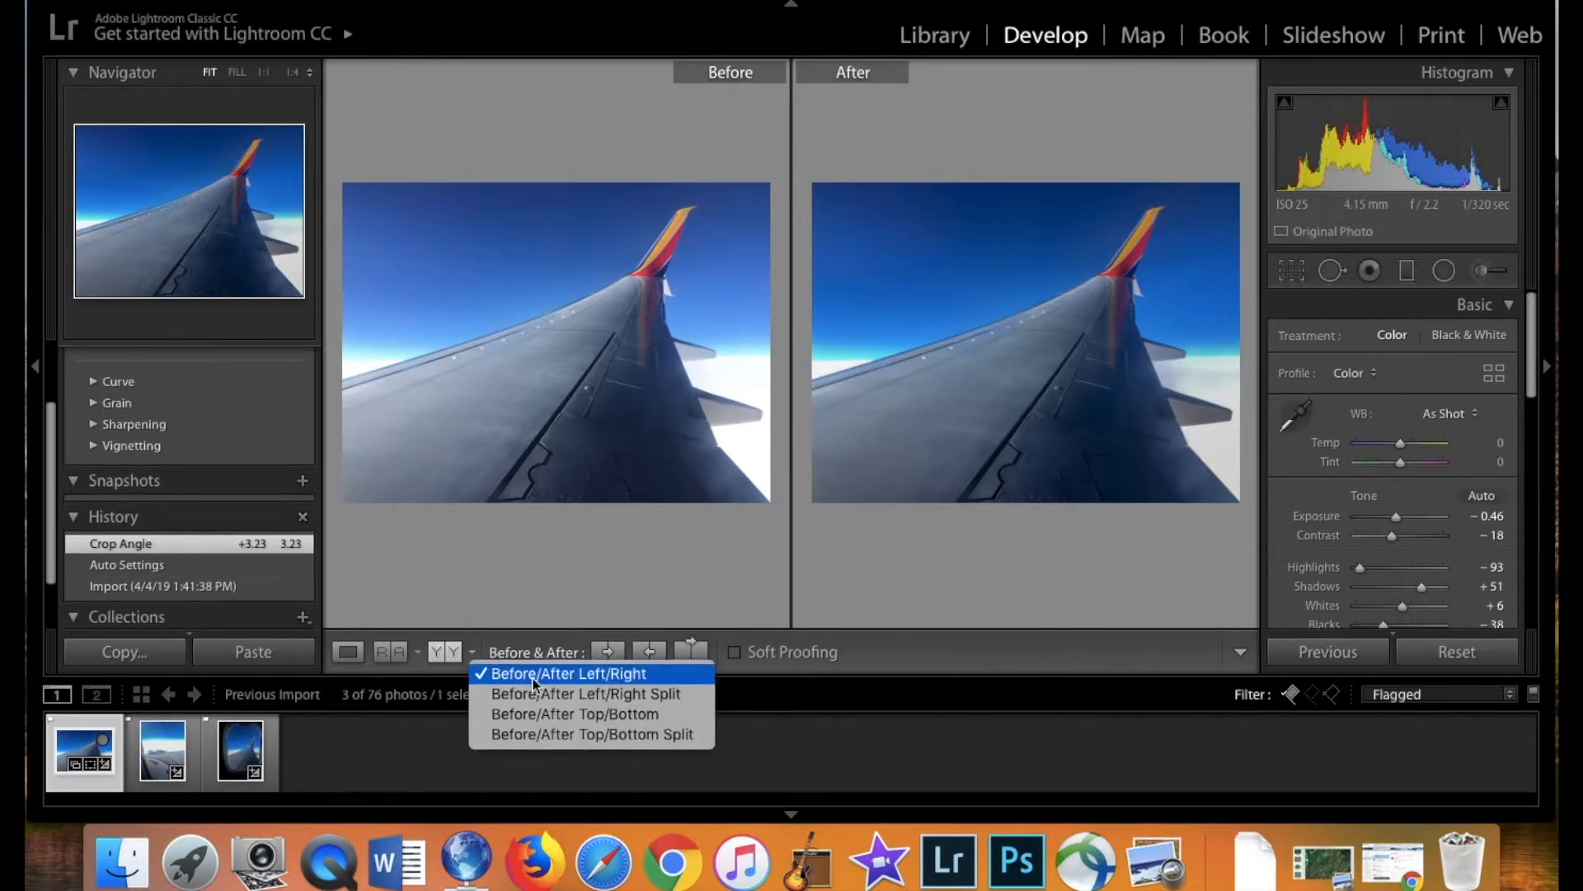
left_click(546, 694)
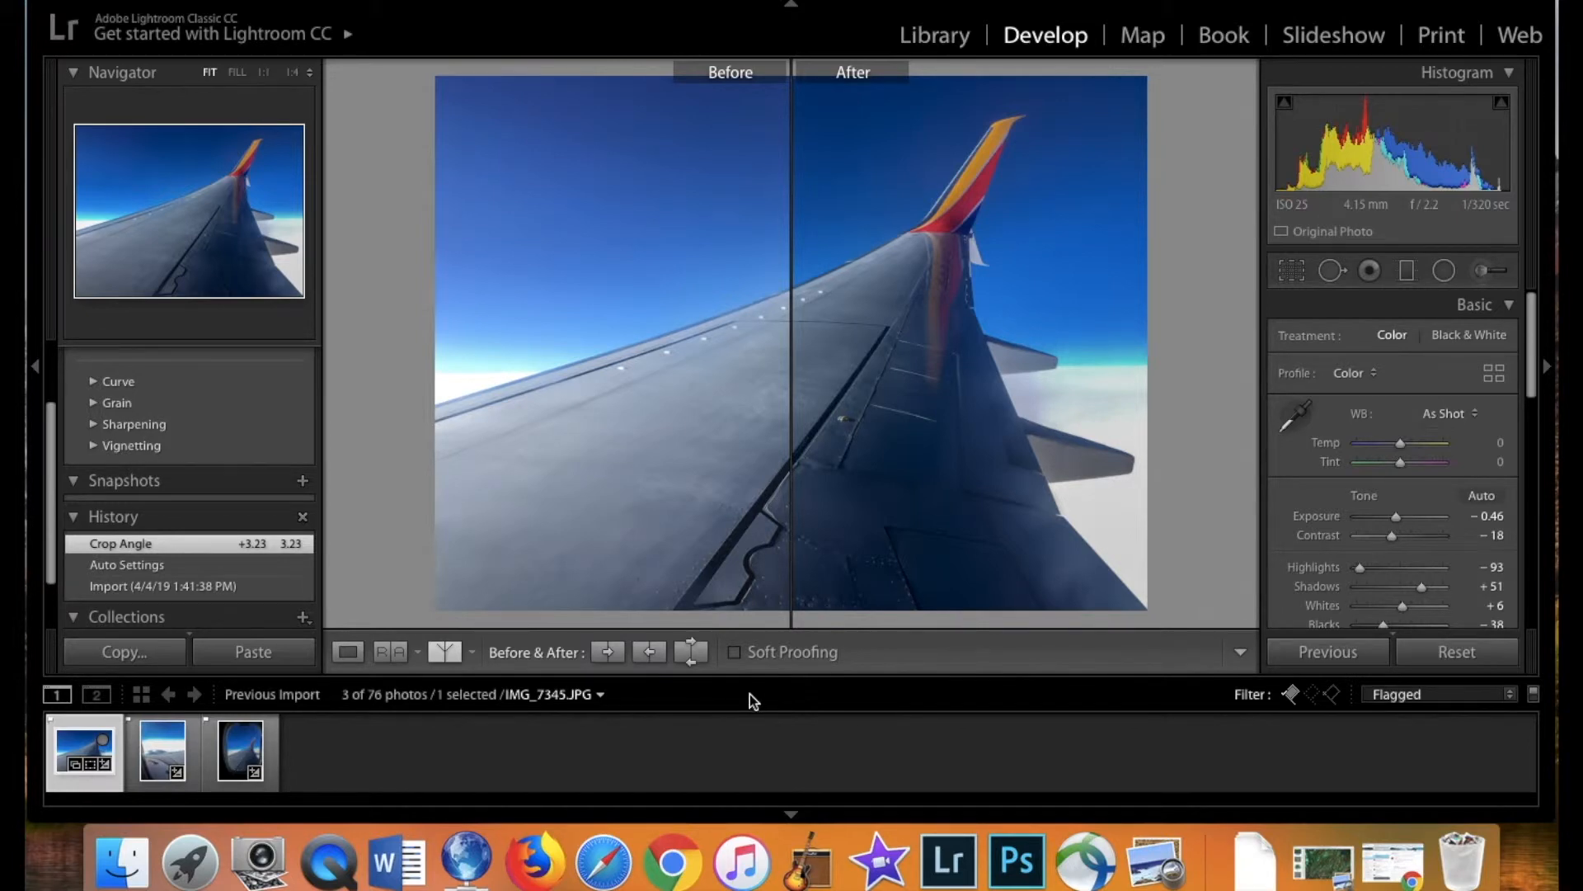
key("y")
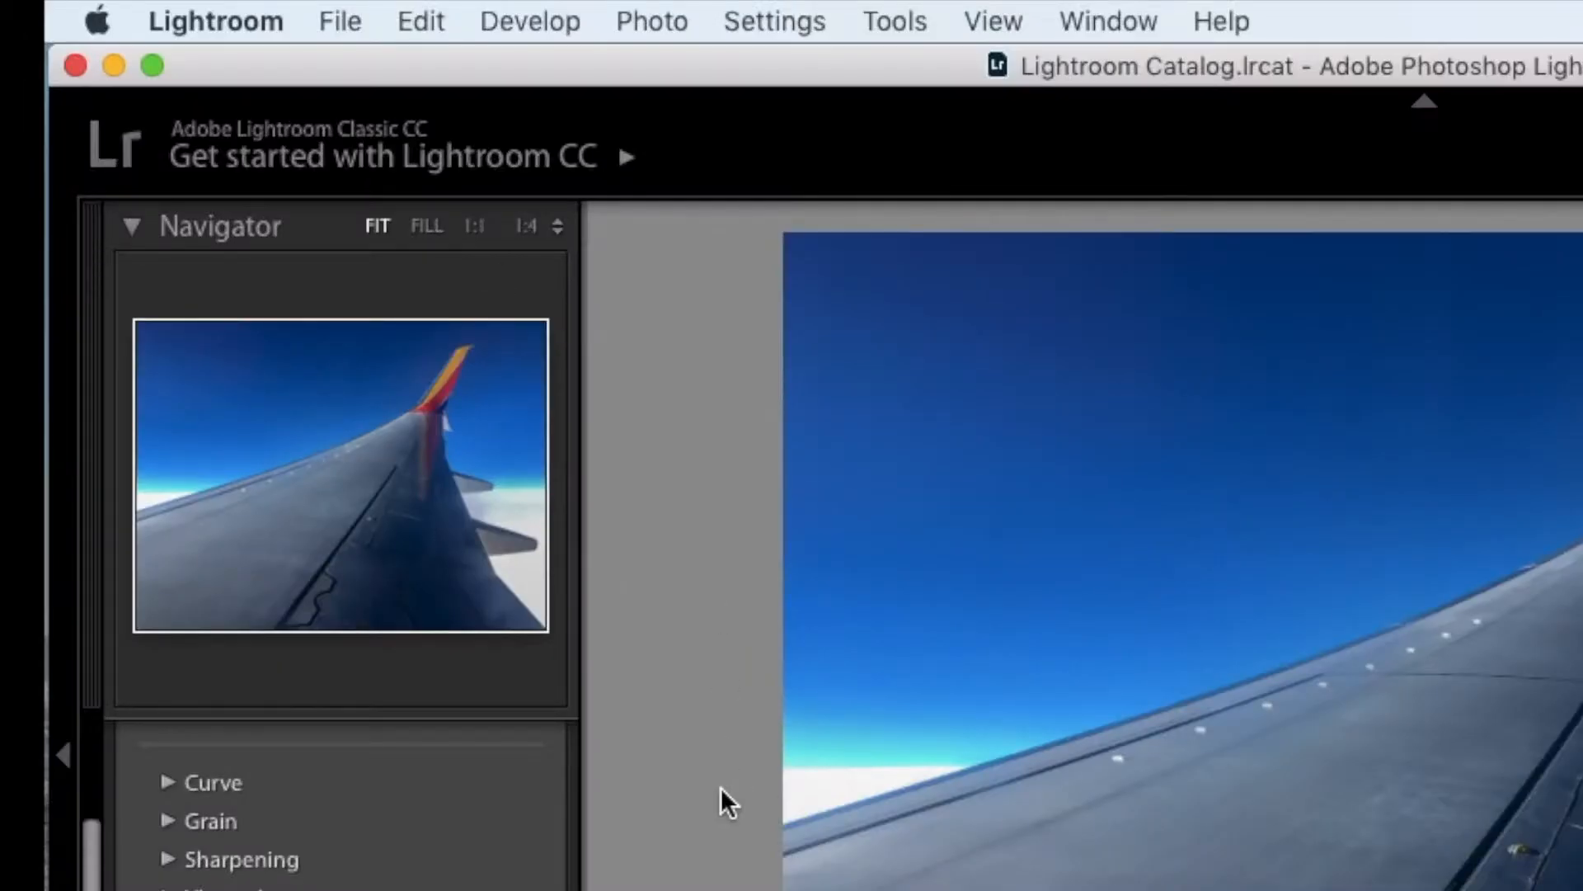
- Start exporting IMG_7345.JPG to the hard drive, with Desktop as the location and D.C. Photo Essay as the subfolder name
left_click(353, 21)
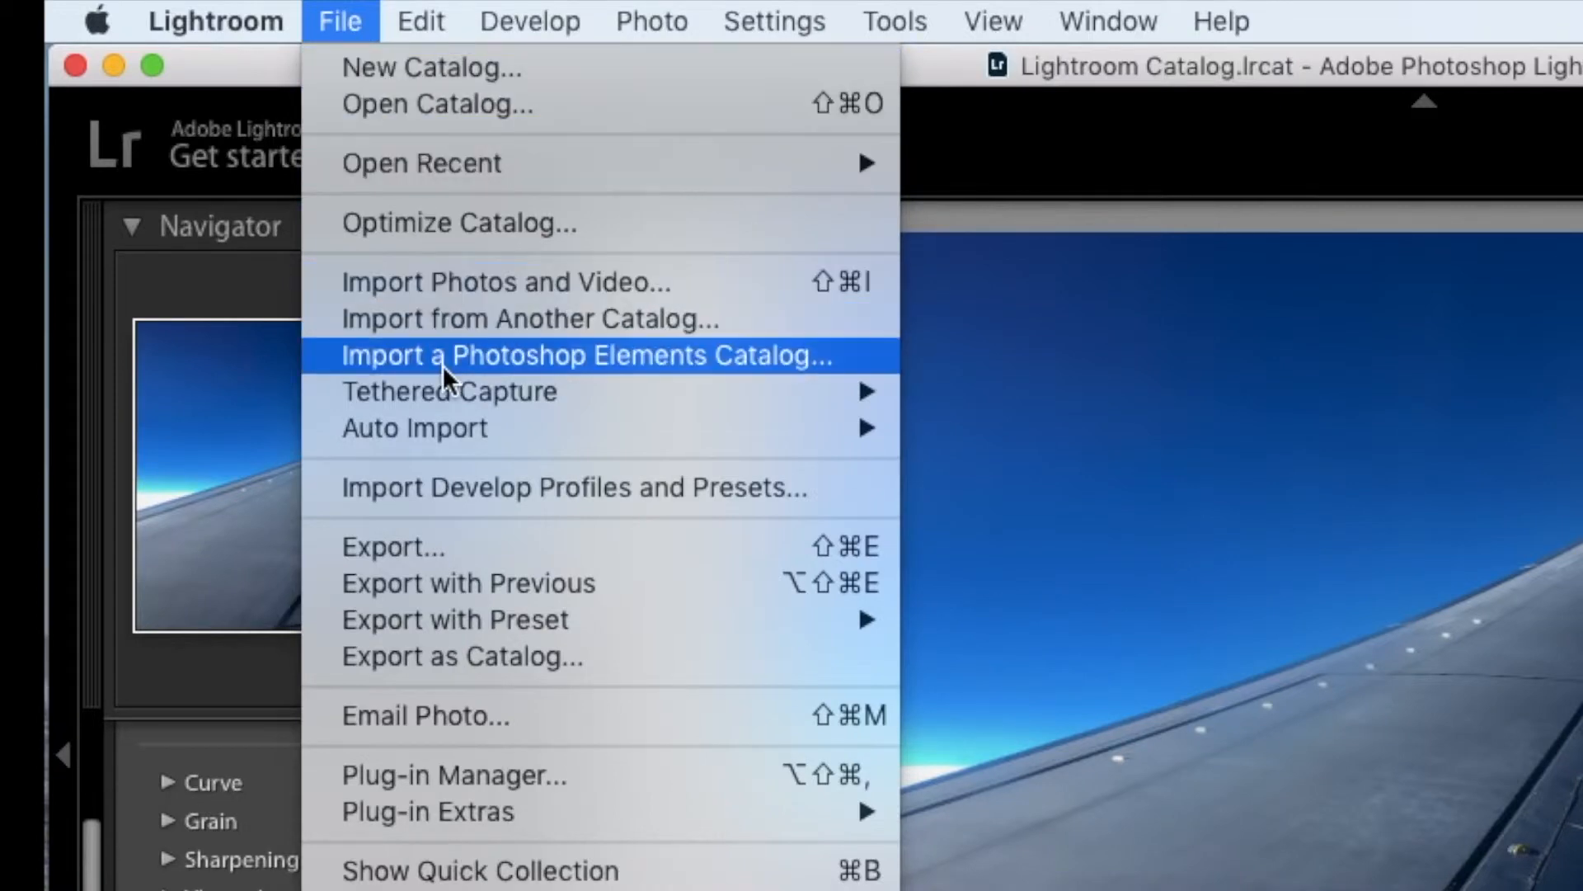
left_click(480, 548)
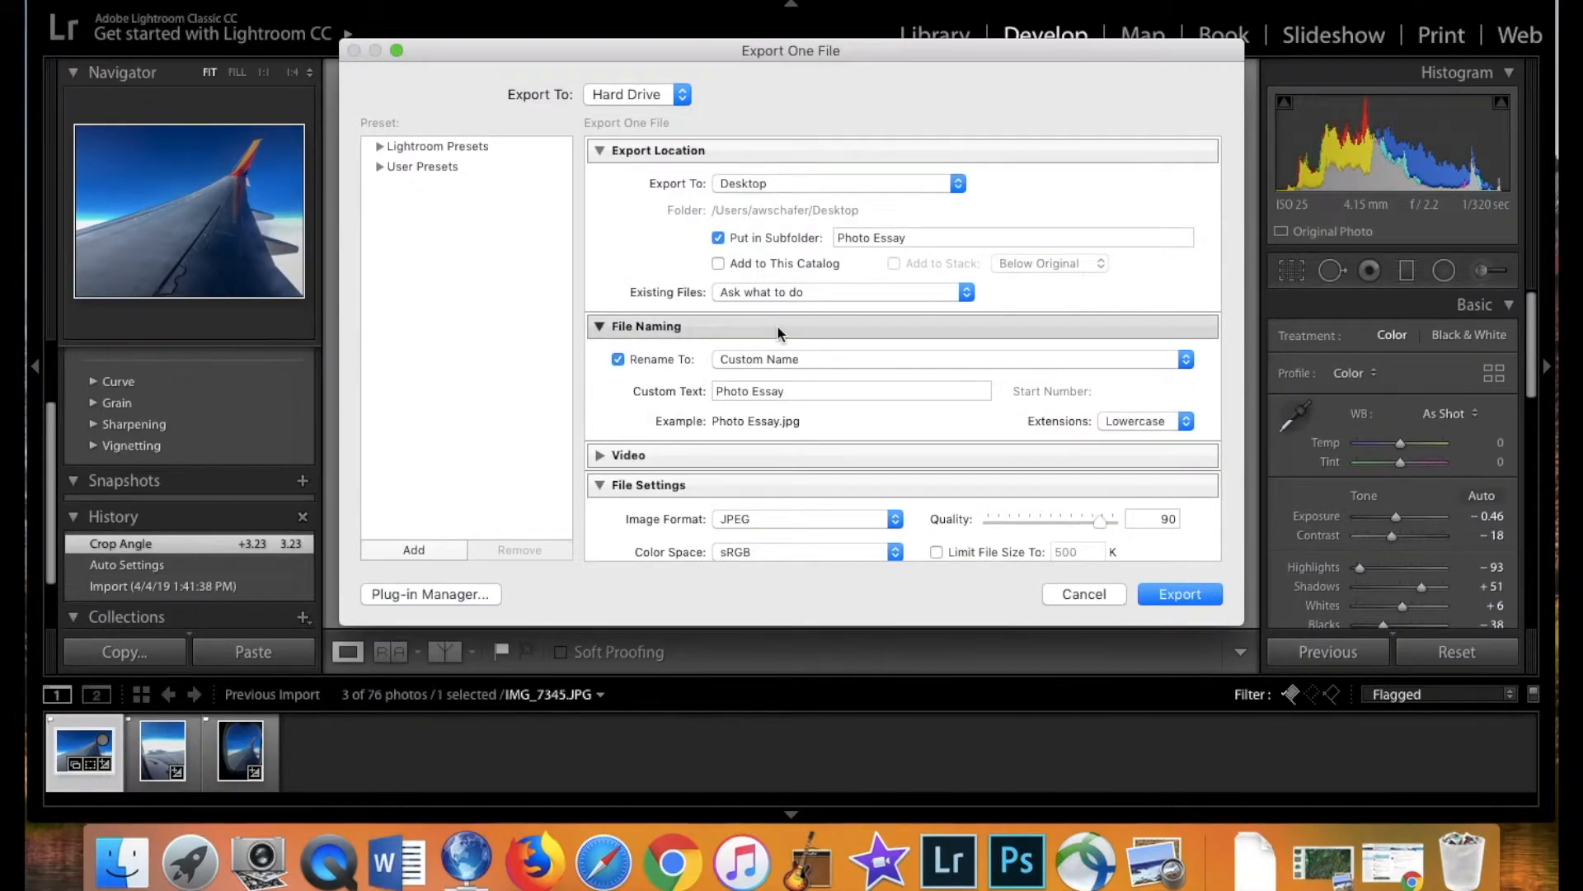
left_click(785, 186)
left_click(750, 186)
left_click(838, 238)
type("D.C")
key("BackSpace")
type(".")
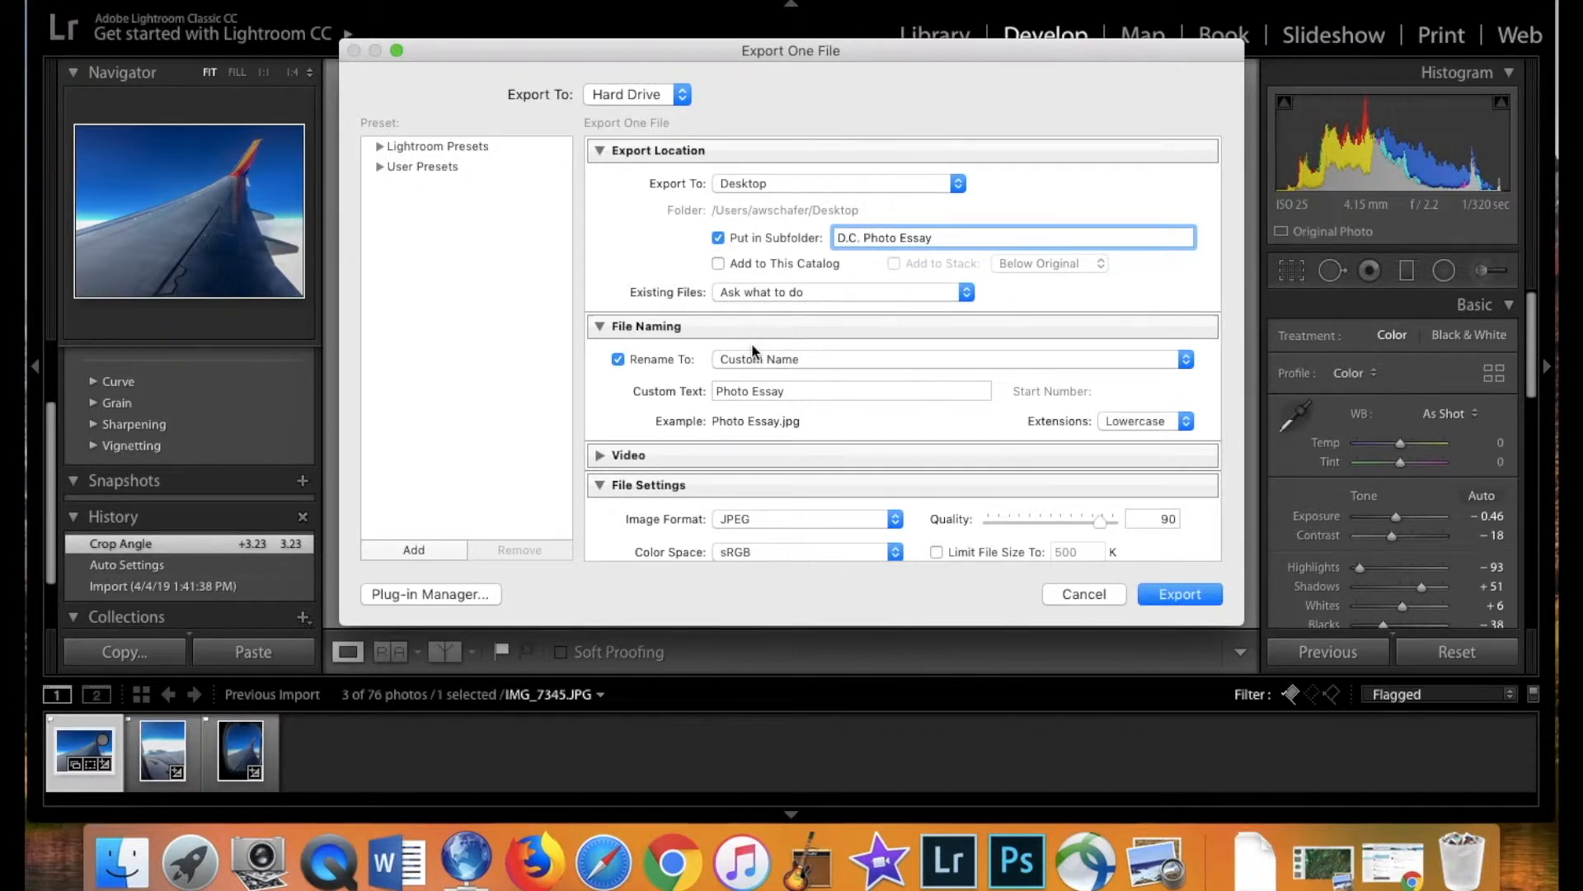
- Keep the exported file's renaming on Custom Name with the custom text Photo Essay, and check the file naming and file settings
scroll(750, 343, "down", 2)
scroll(751, 343, "down", 1)
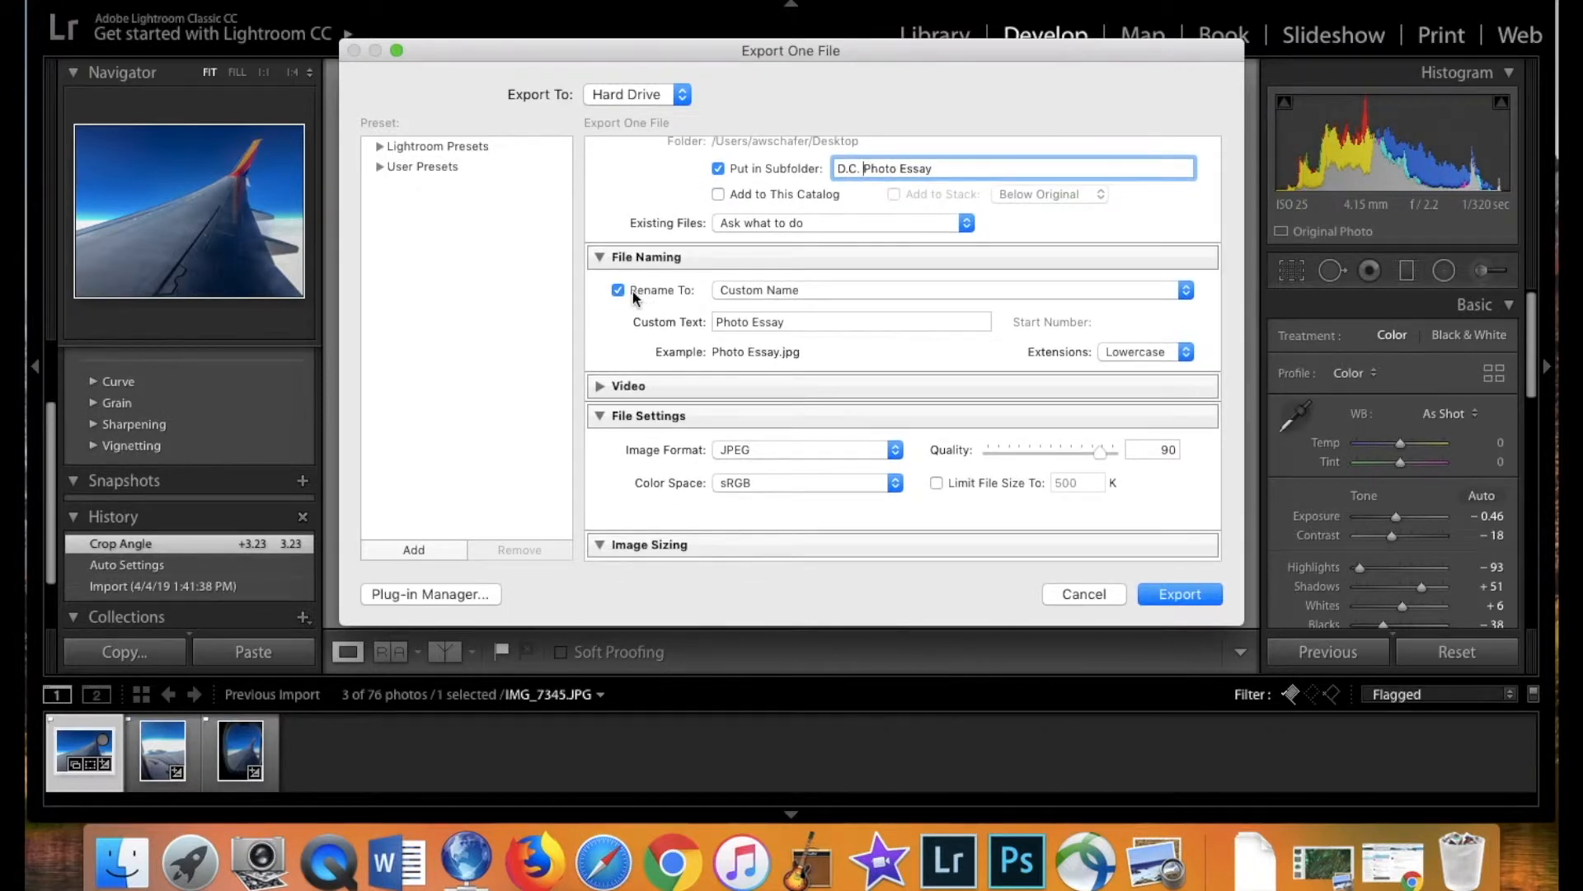
left_click(751, 292)
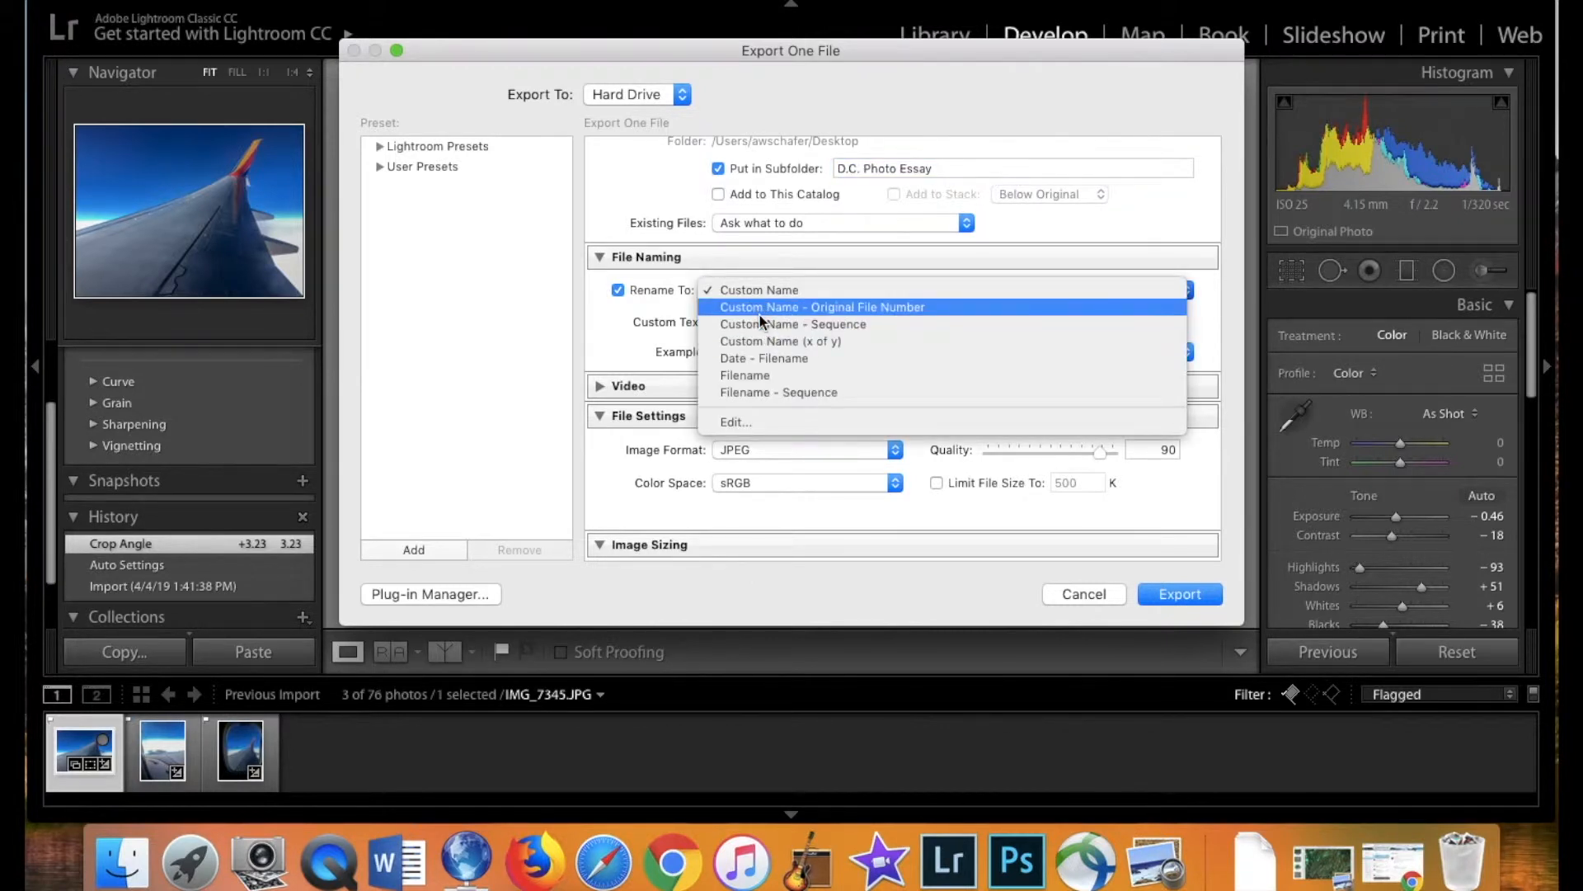
left_click(759, 290)
left_click(717, 321)
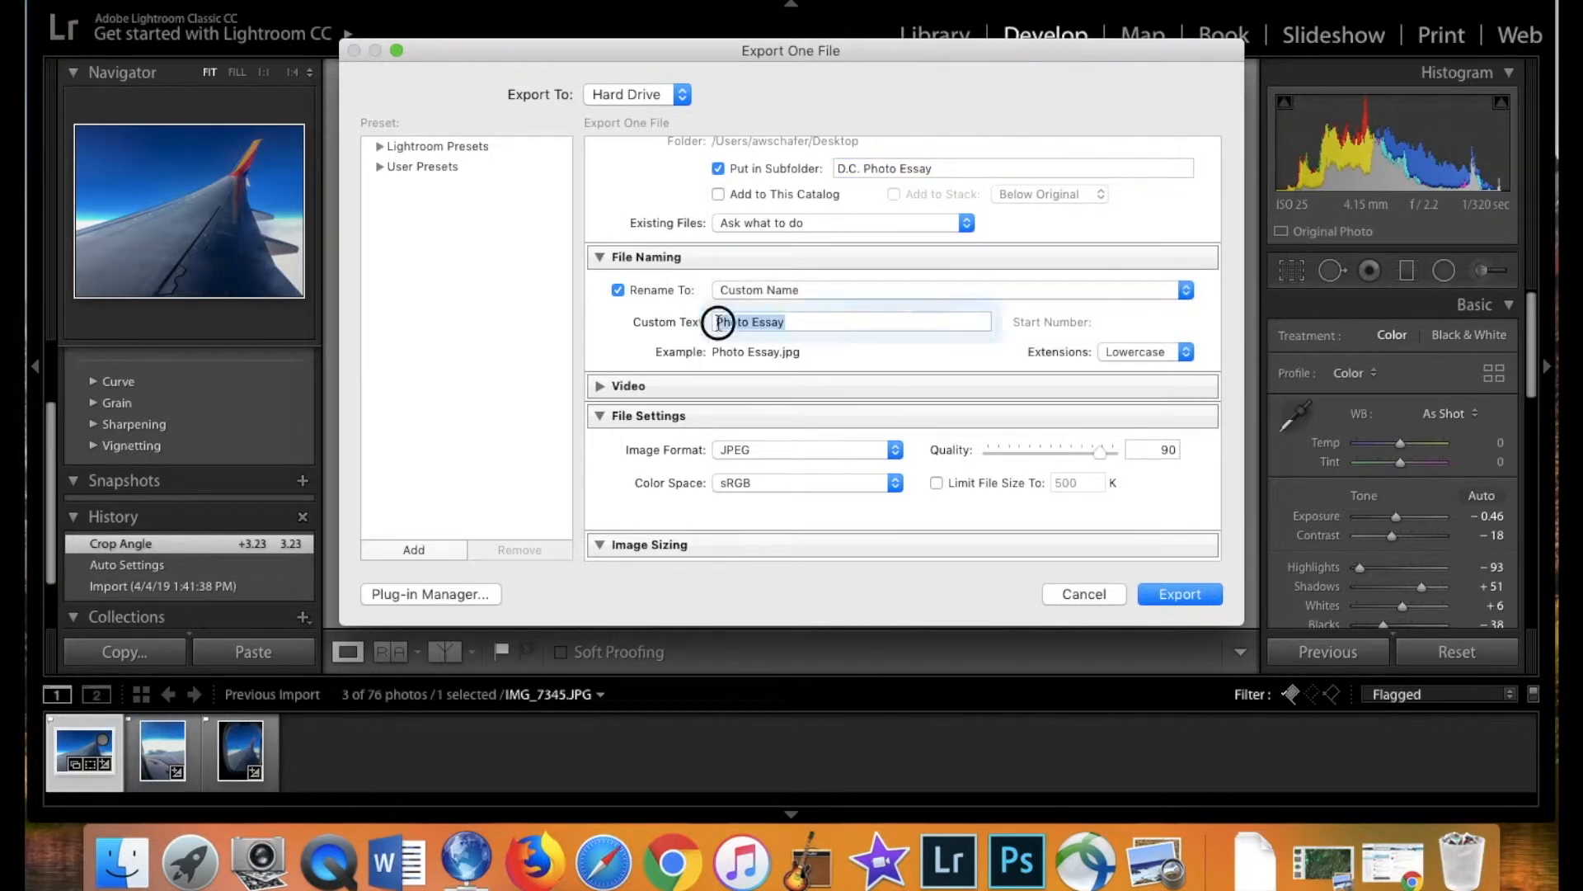
left_click(789, 320)
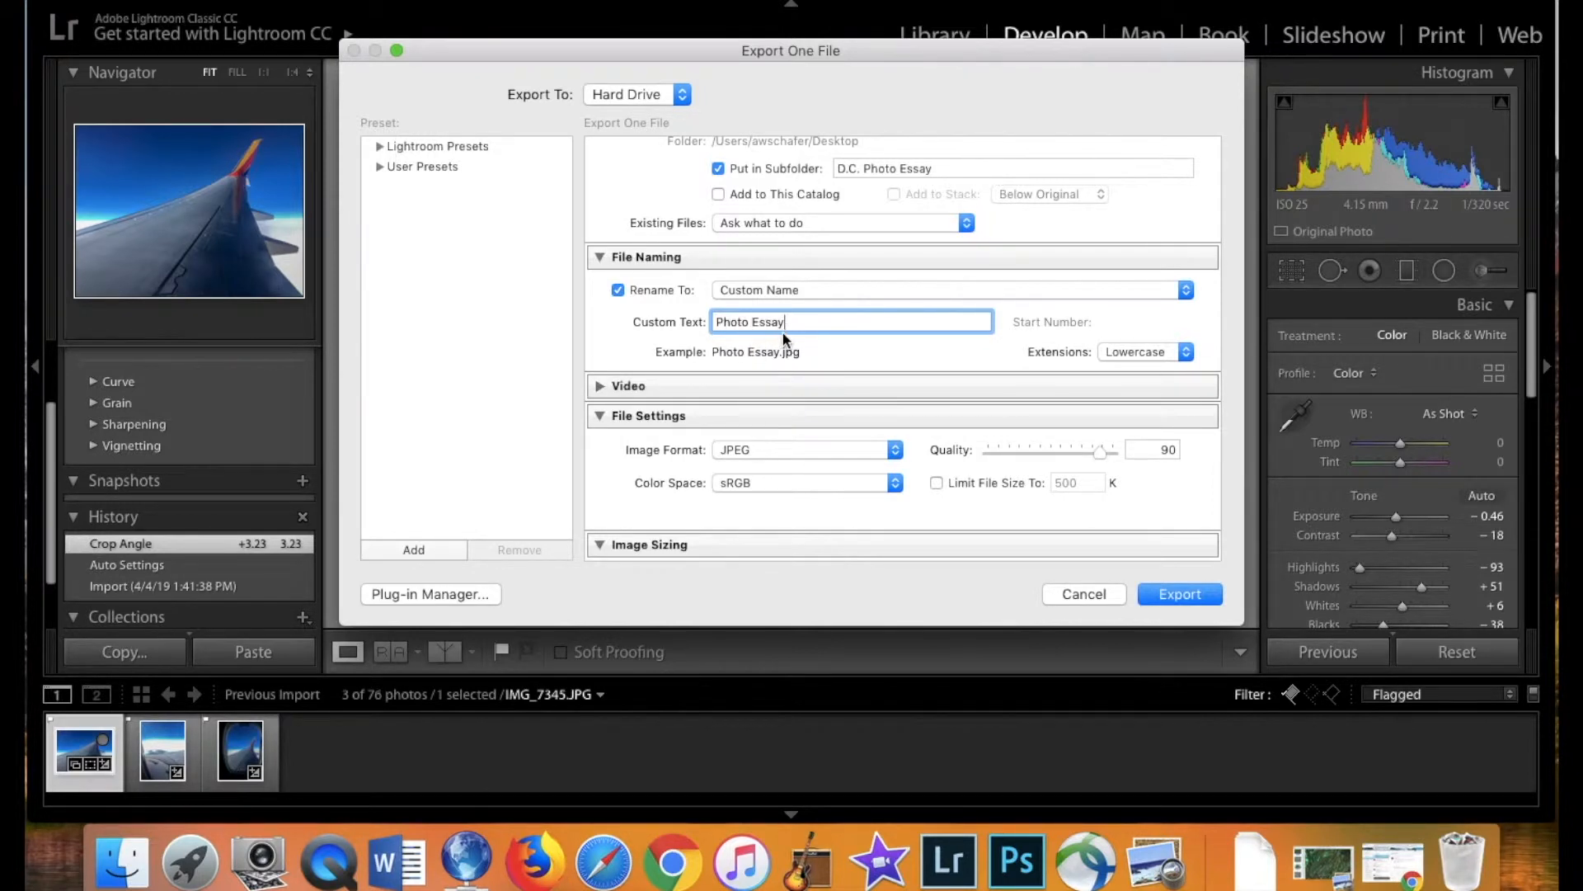
scroll(823, 368, "down", 4)
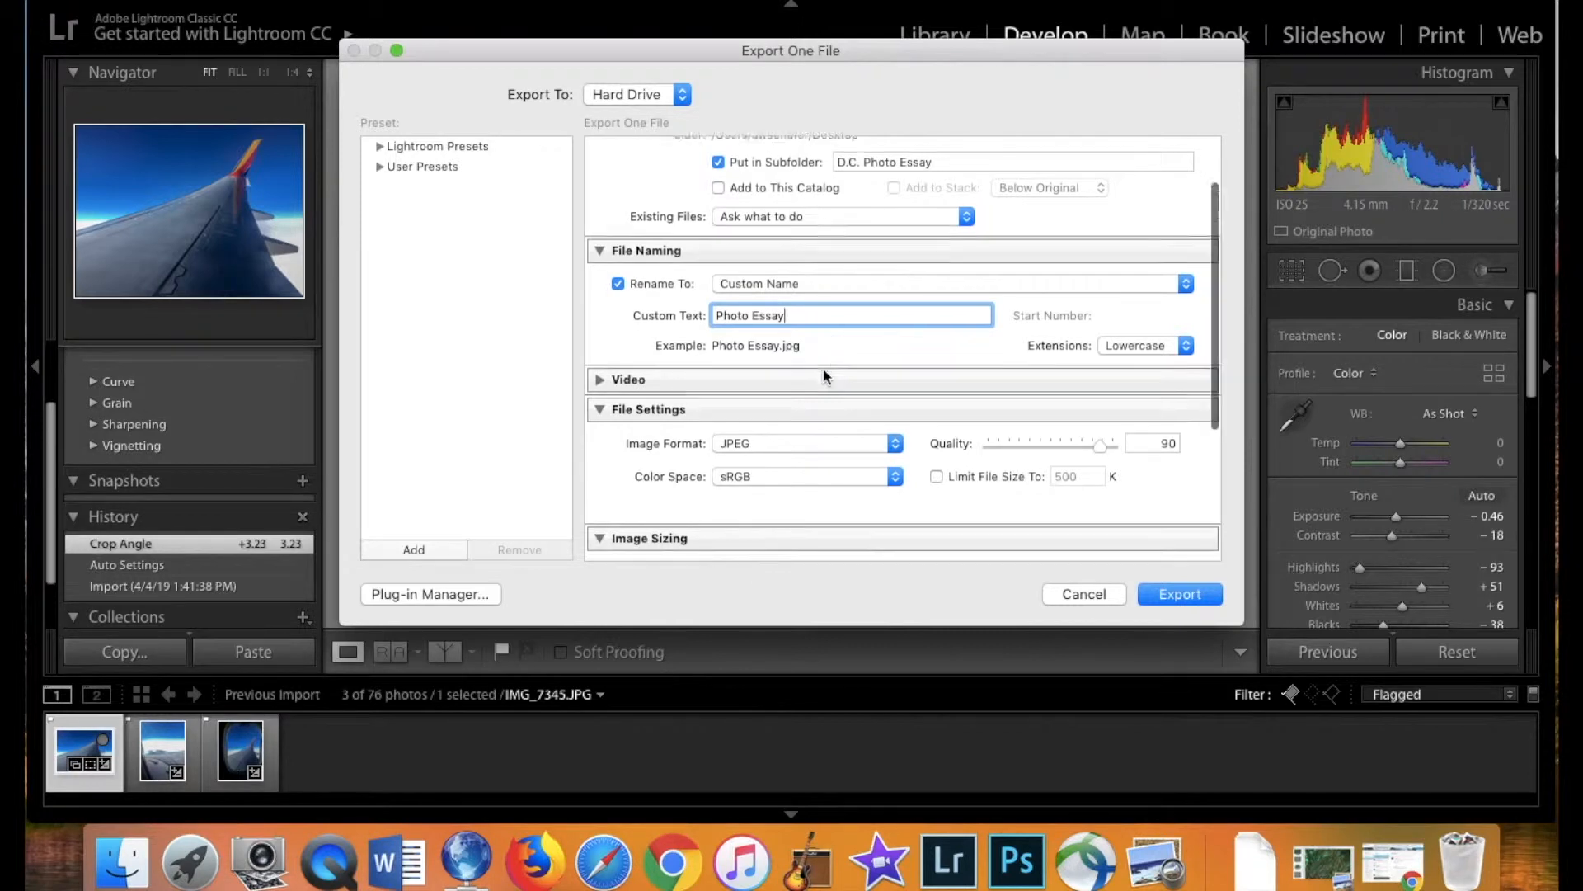
left_click(612, 253)
left_click(612, 253)
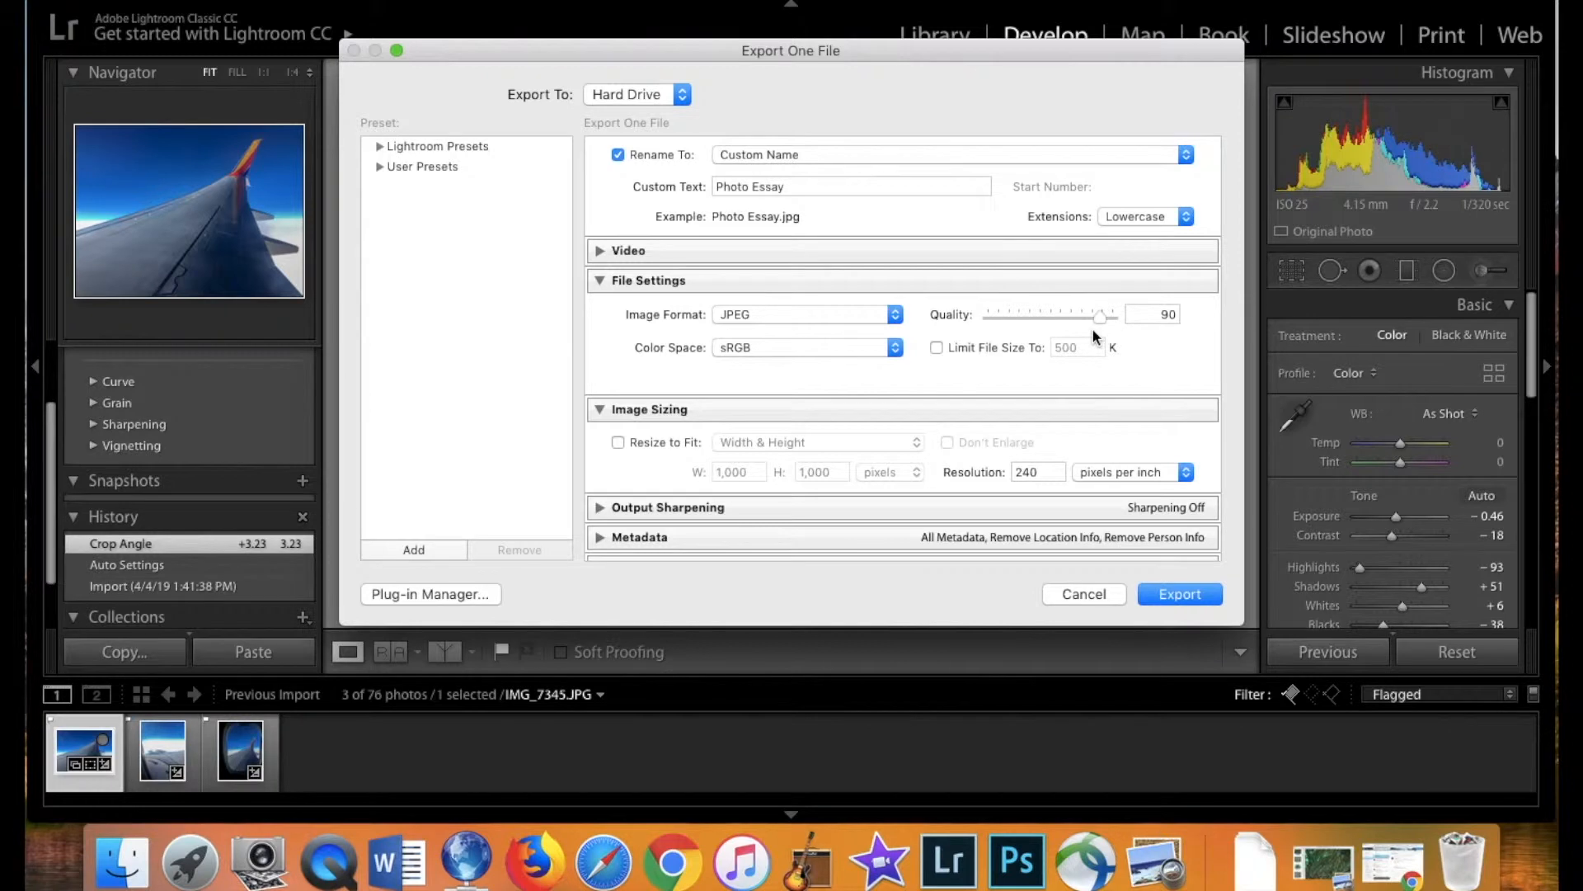
- Choose the photographer's name watermark for the export and open it for editing
scroll(837, 462, "down", 3)
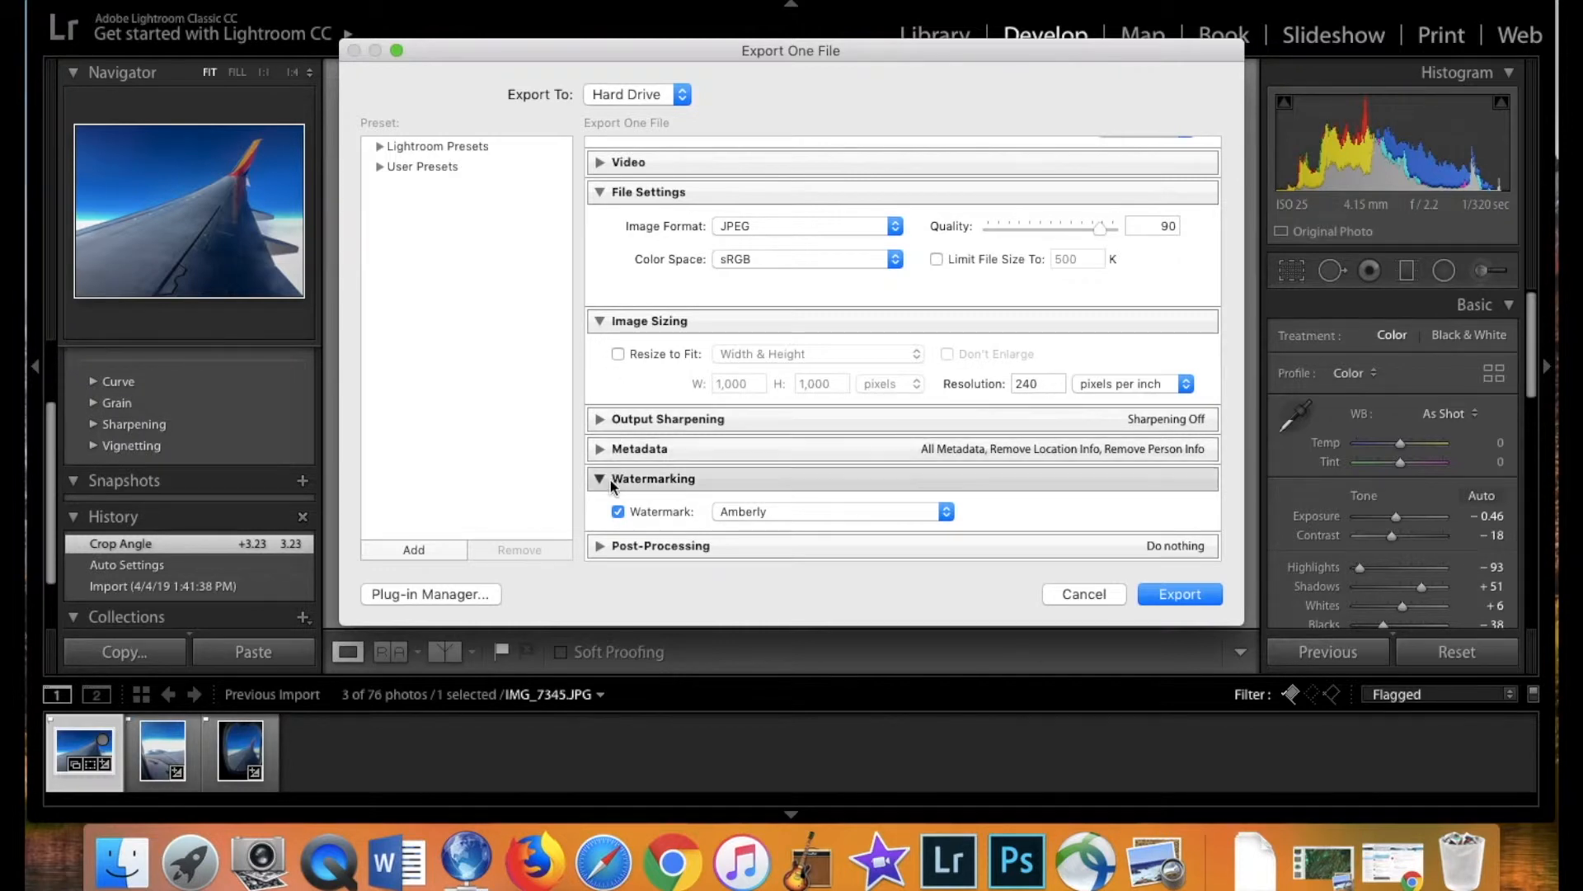
left_click(843, 513)
left_click(806, 528)
left_click(804, 513)
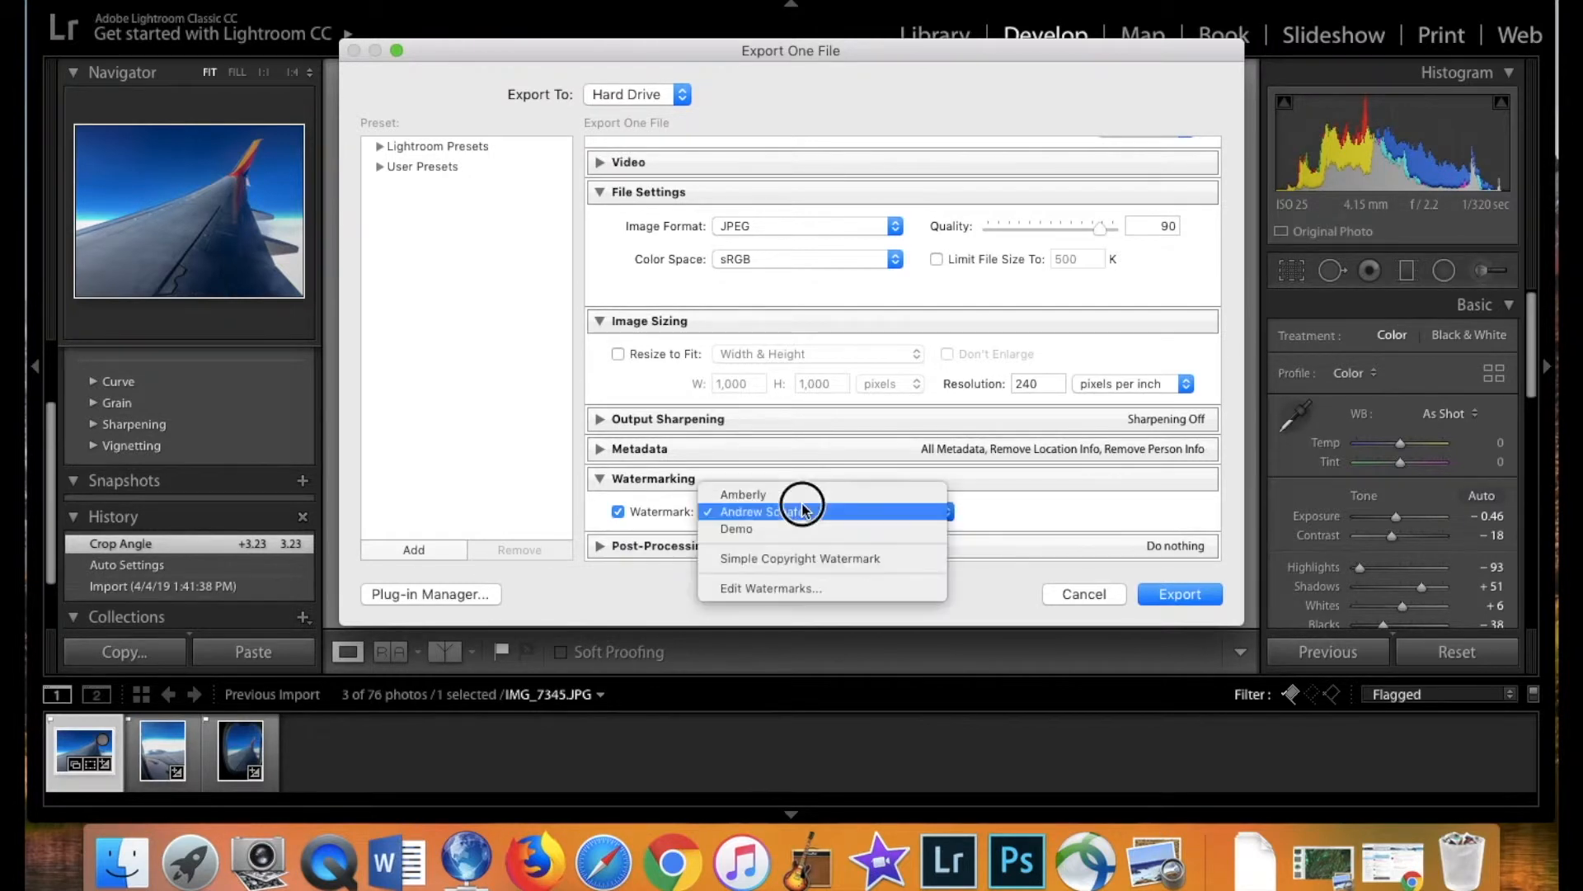
left_click(788, 588)
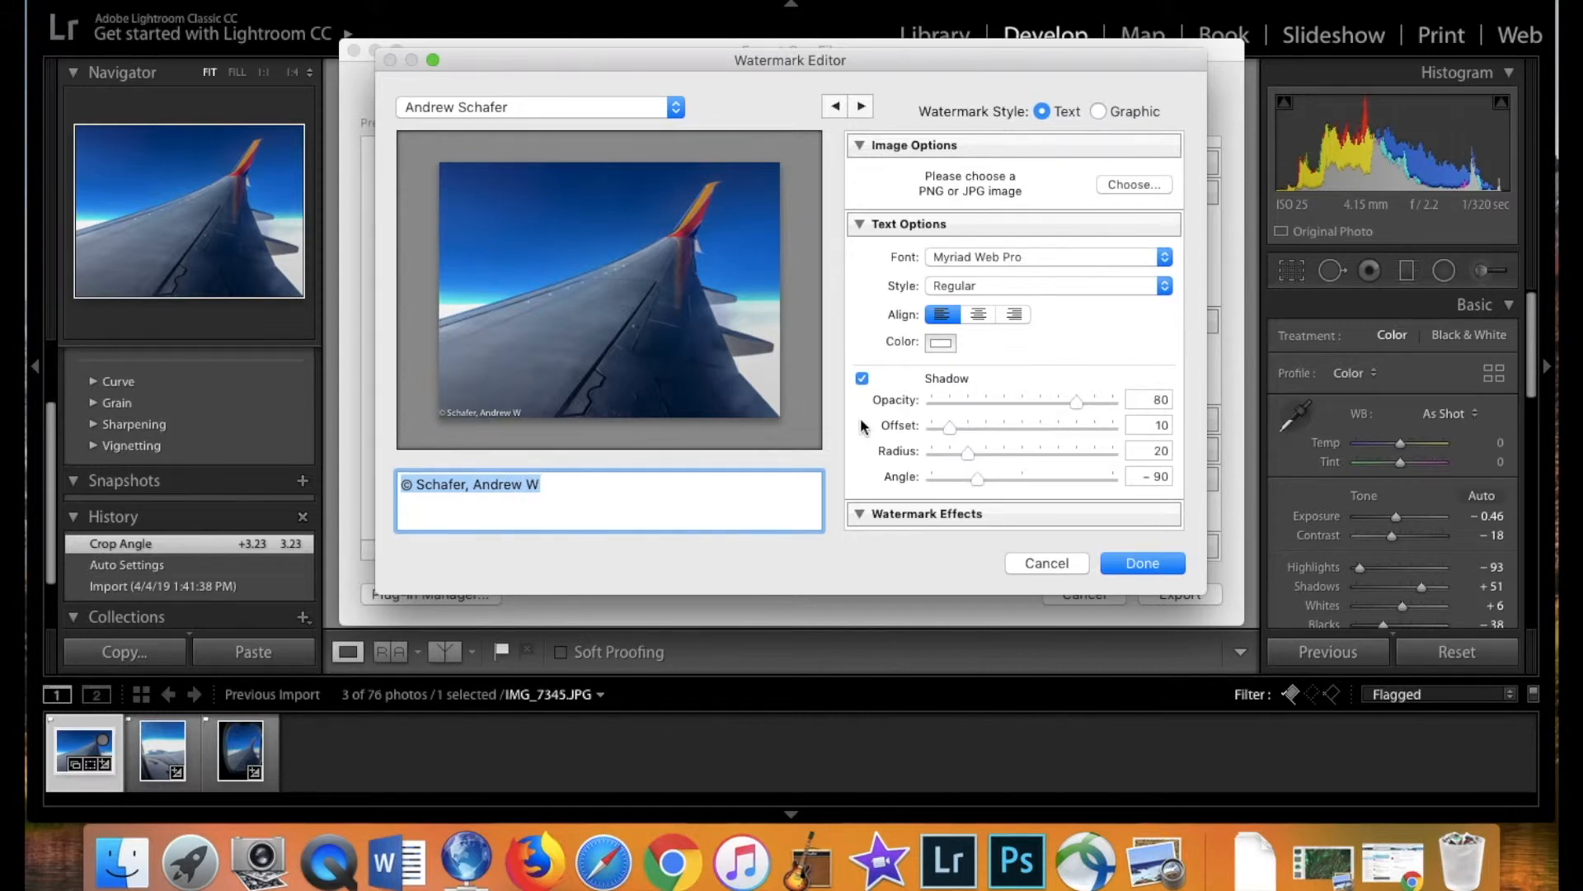
- Try the Fit and Fill sizes for the text watermark and set its size to Proportional at 18
scroll(863, 413, "down", 5)
mouse_move(943, 322)
left_mouse_down()
mouse_move(1038, 325)
mouse_move(937, 318)
mouse_move(952, 316)
left_mouse_up()
left_click(929, 340)
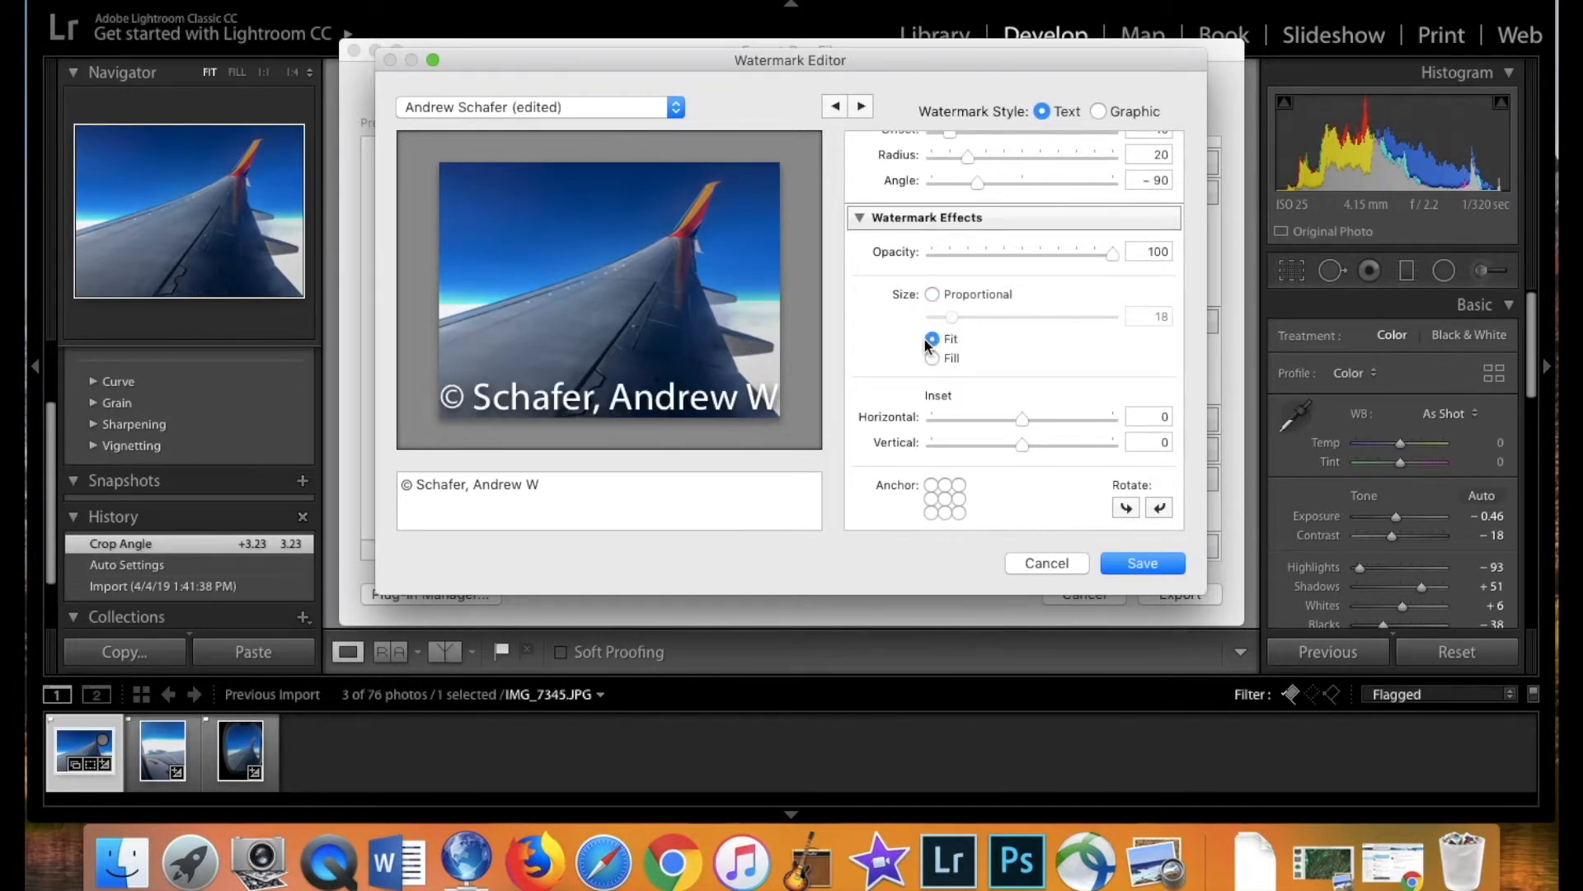
left_click(932, 359)
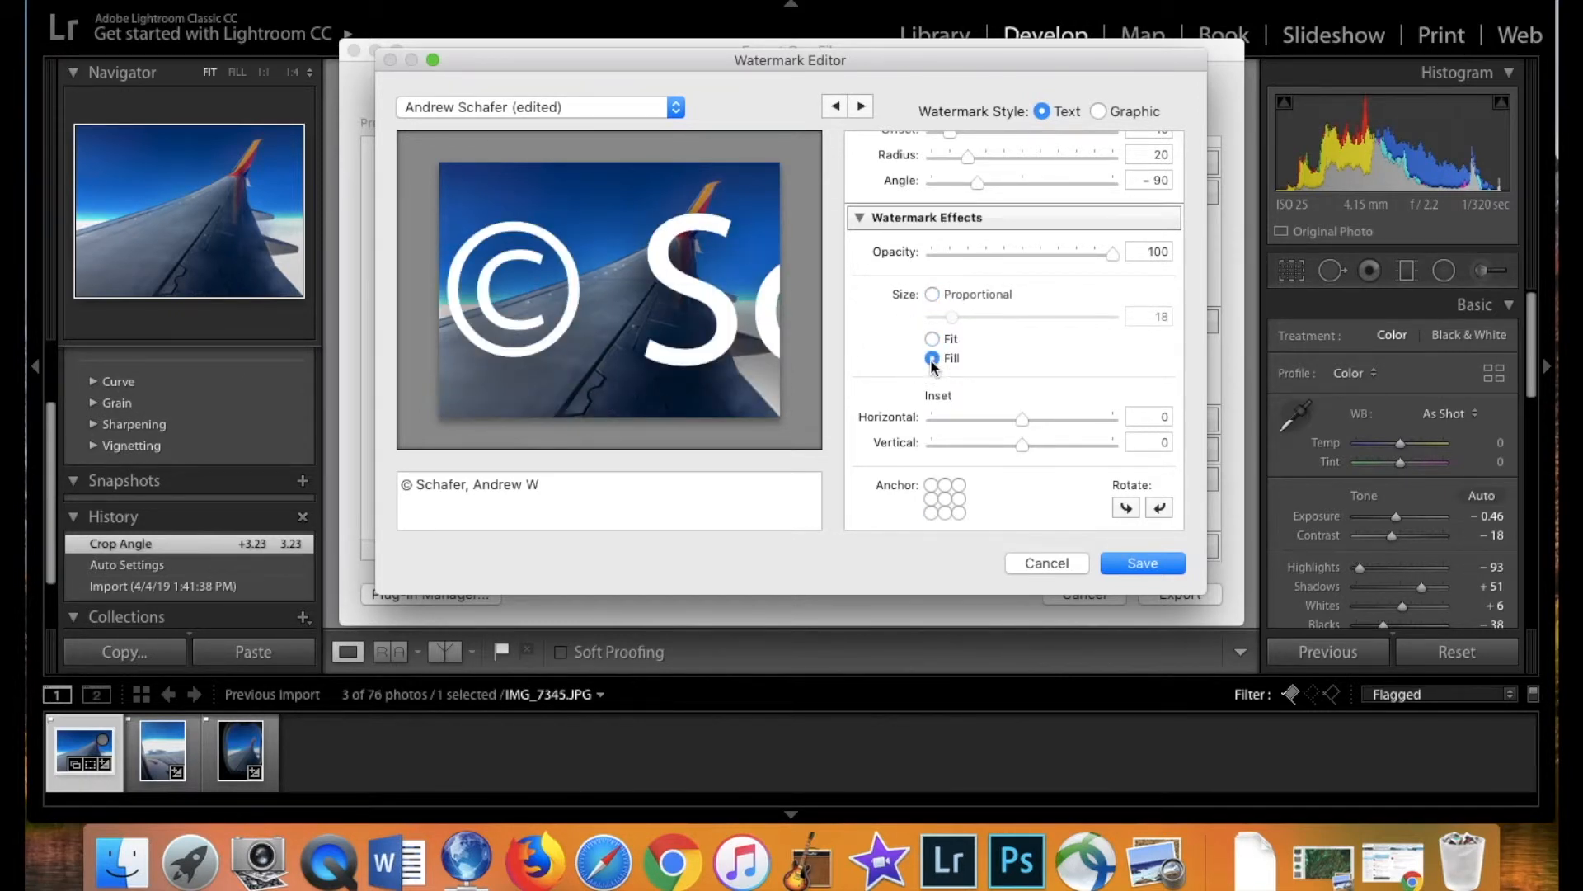
left_click(933, 295)
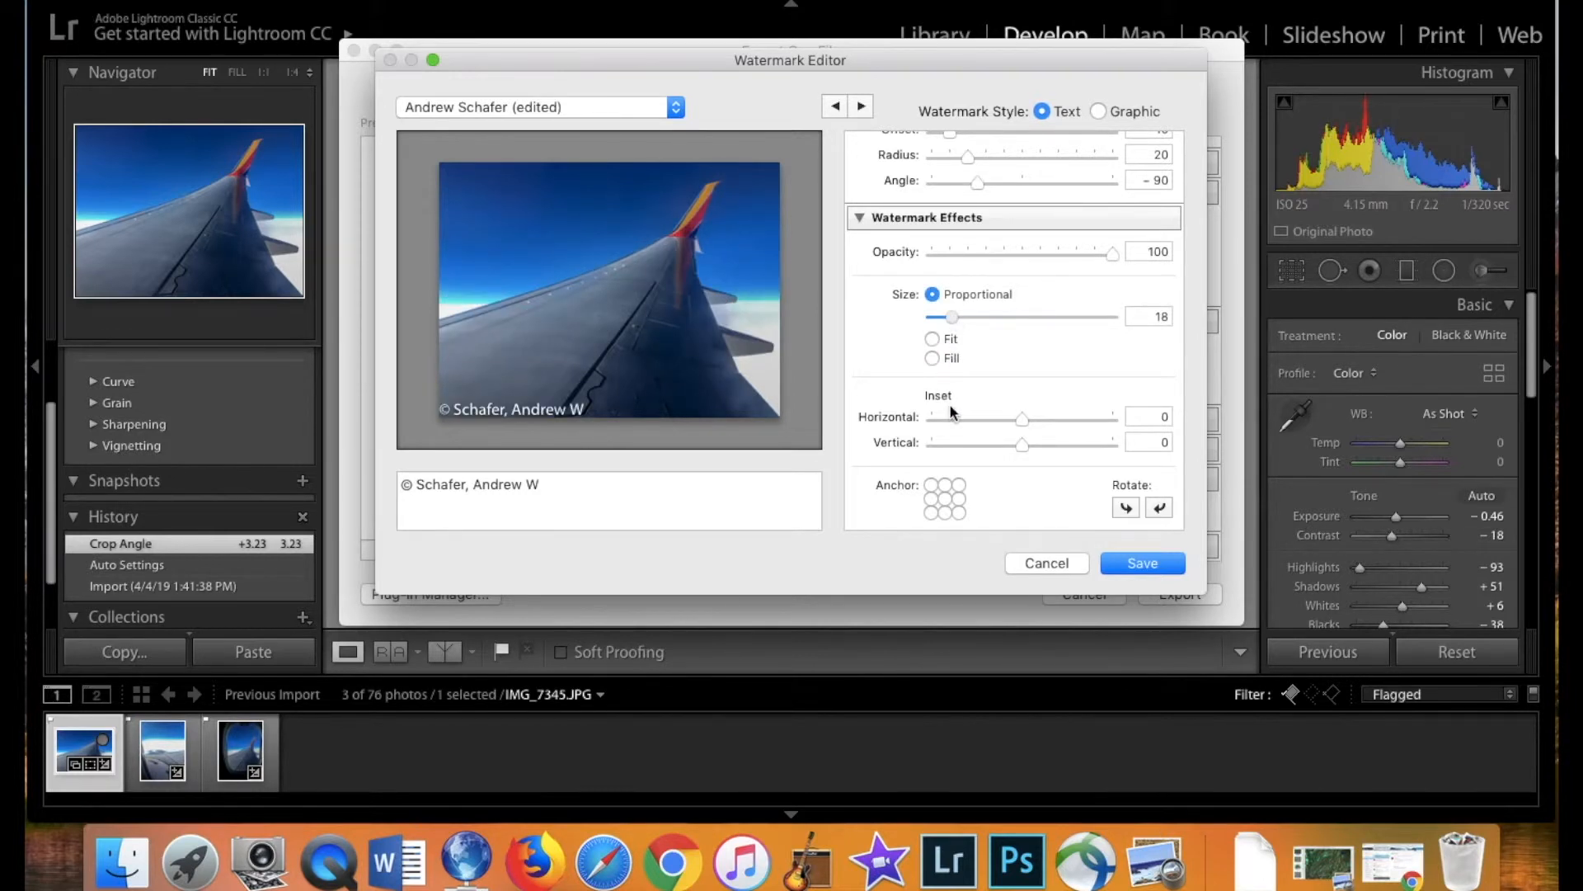
- Anchor the watermark at the photo's lower-left corner with horizontal and vertical insets of 7
left_click(945, 498)
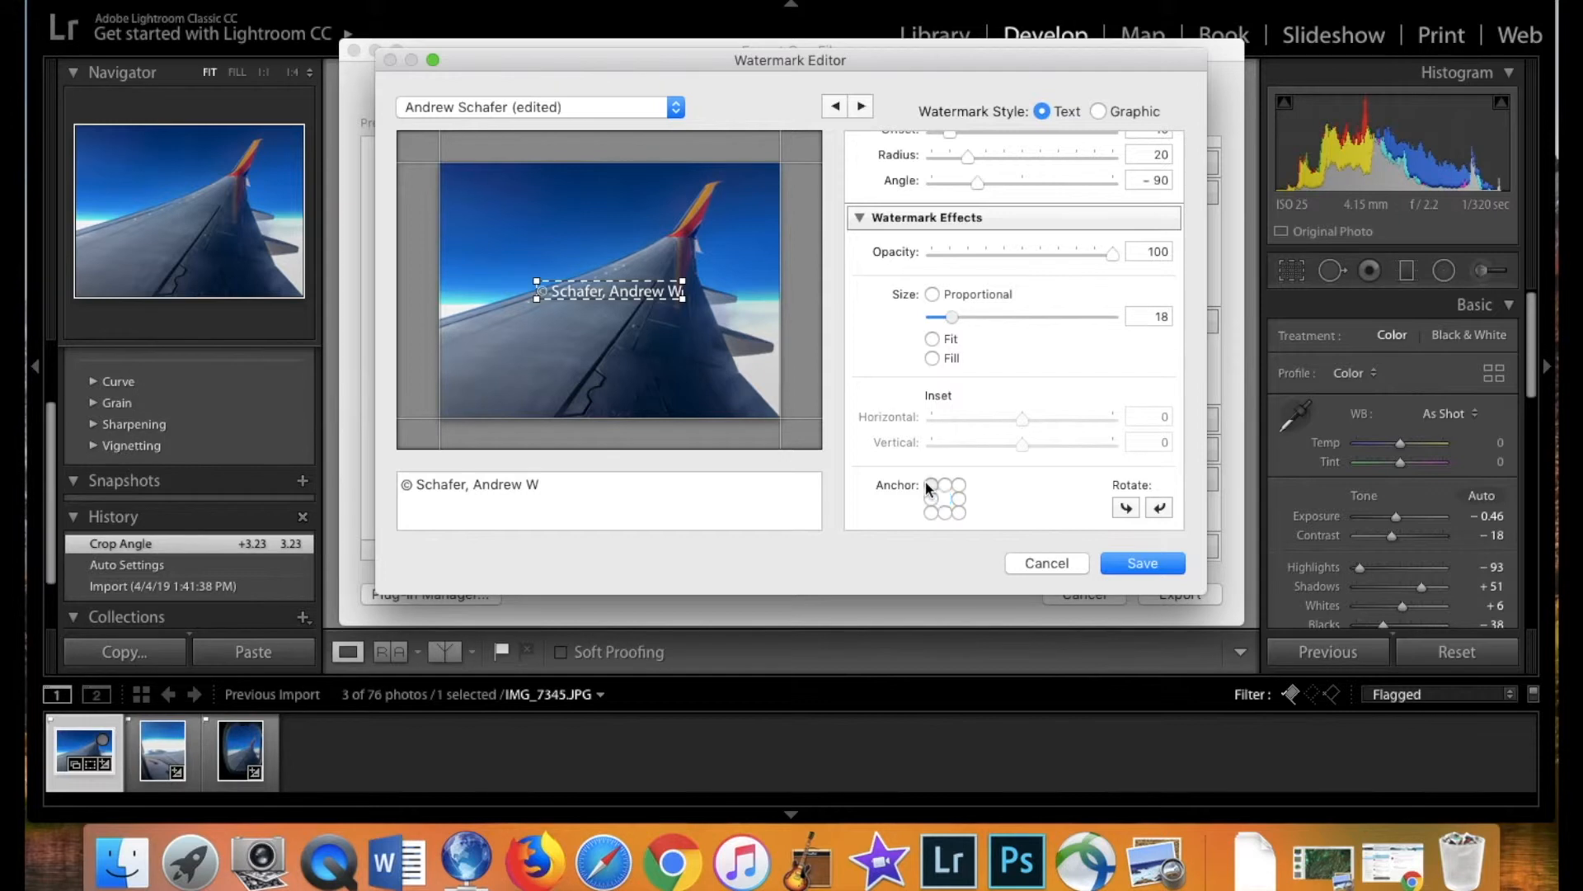
left_click(930, 484)
left_click(932, 512)
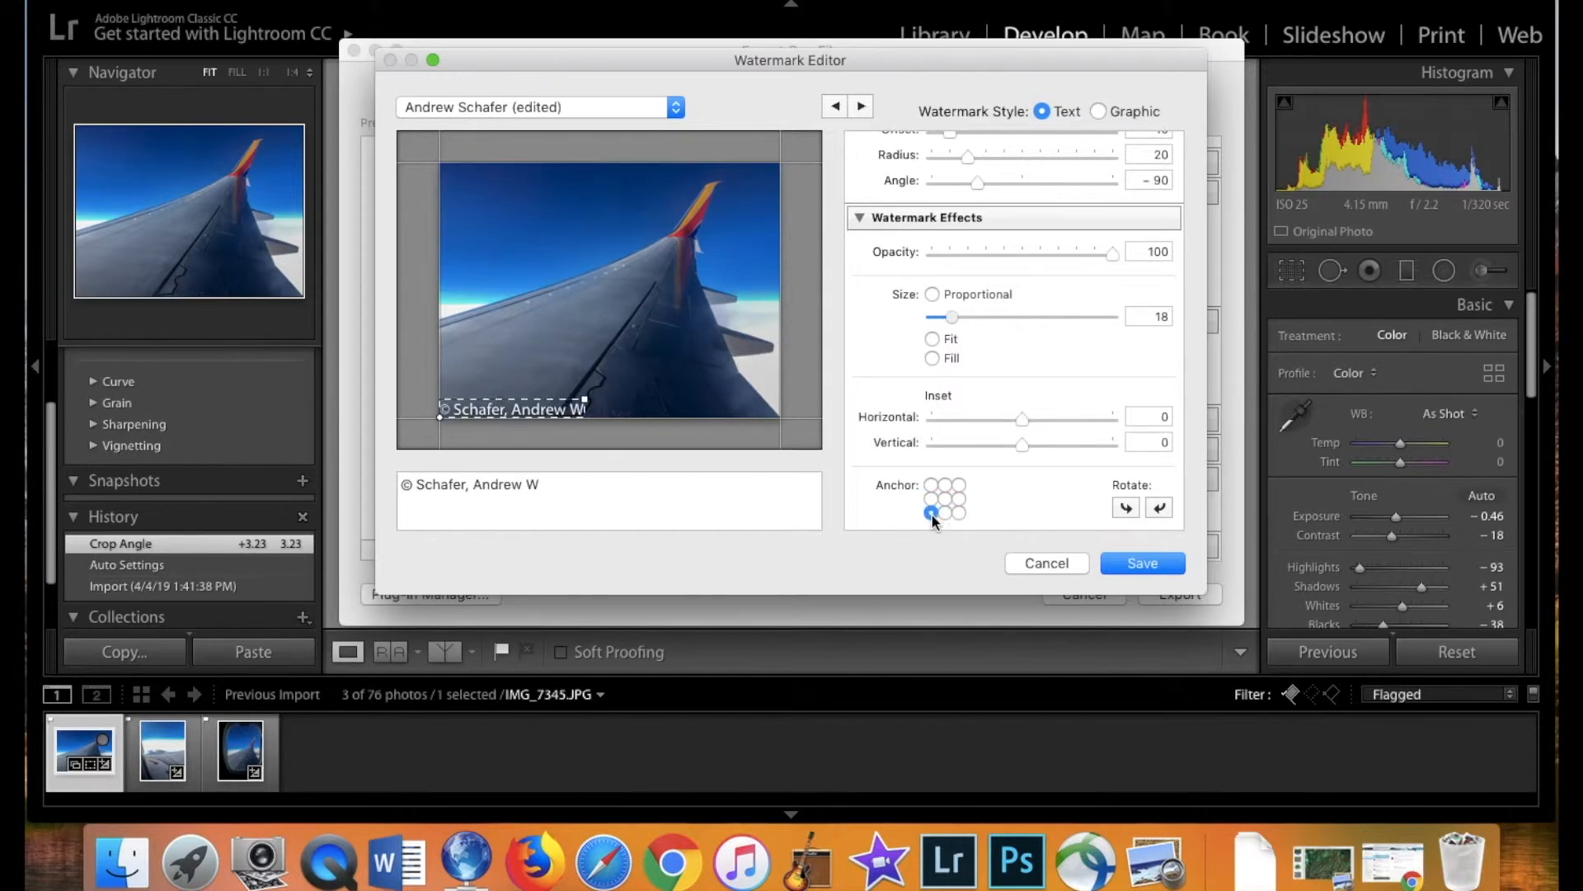
left_click_drag(1022, 419, 1086, 451)
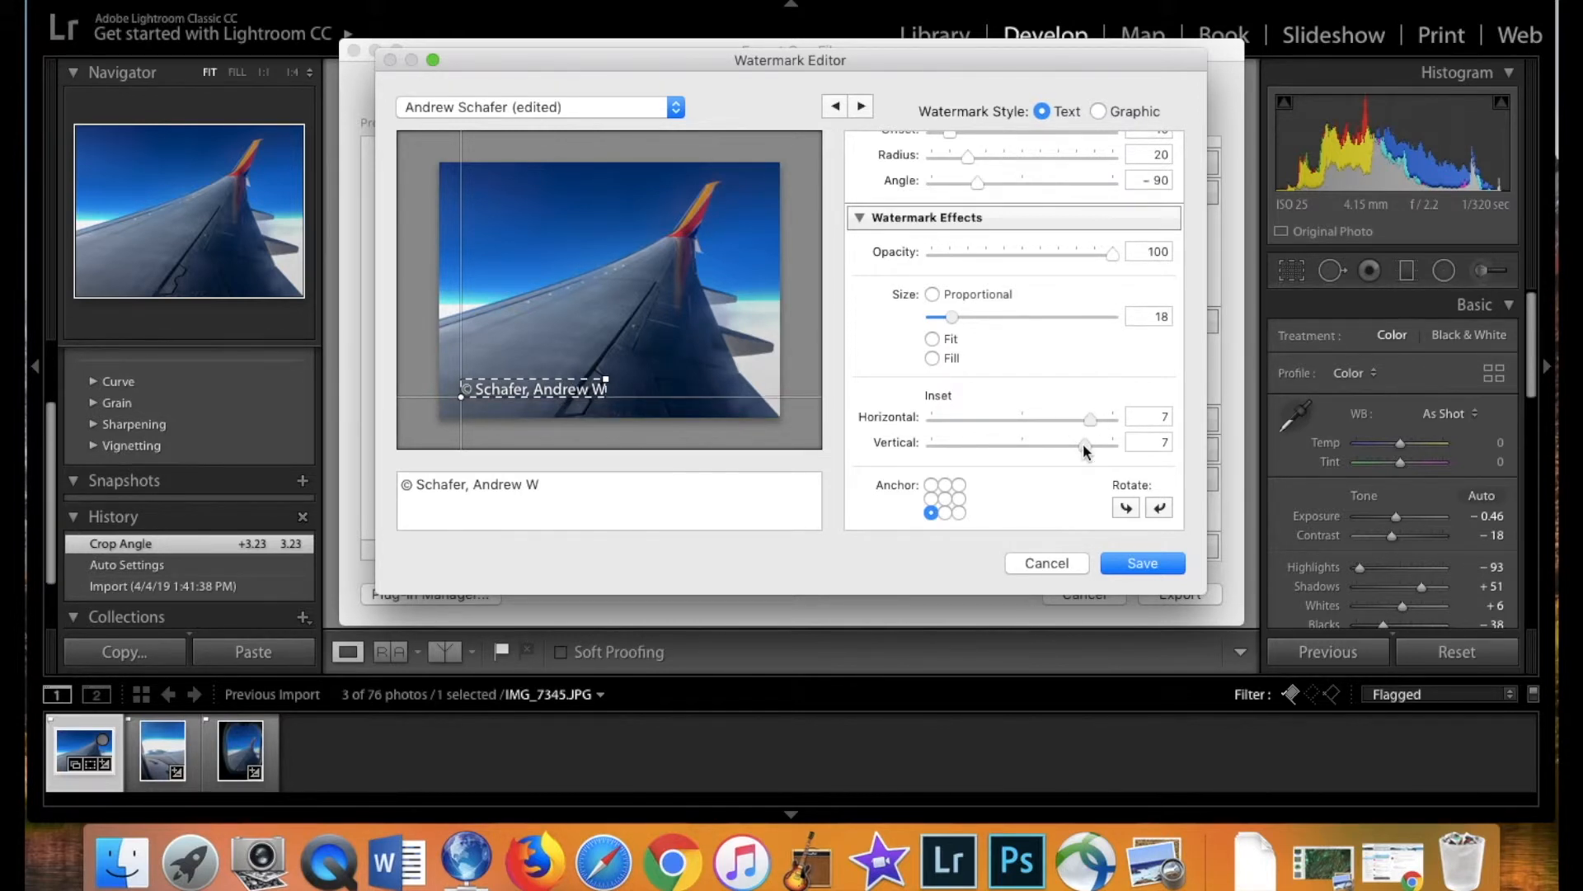
left_click_drag(1084, 449, 1081, 482)
- Save the edited watermark as a new preset named with the photographer's name and a 2, and export the photo with it
left_click(1138, 564)
left_click(1140, 566)
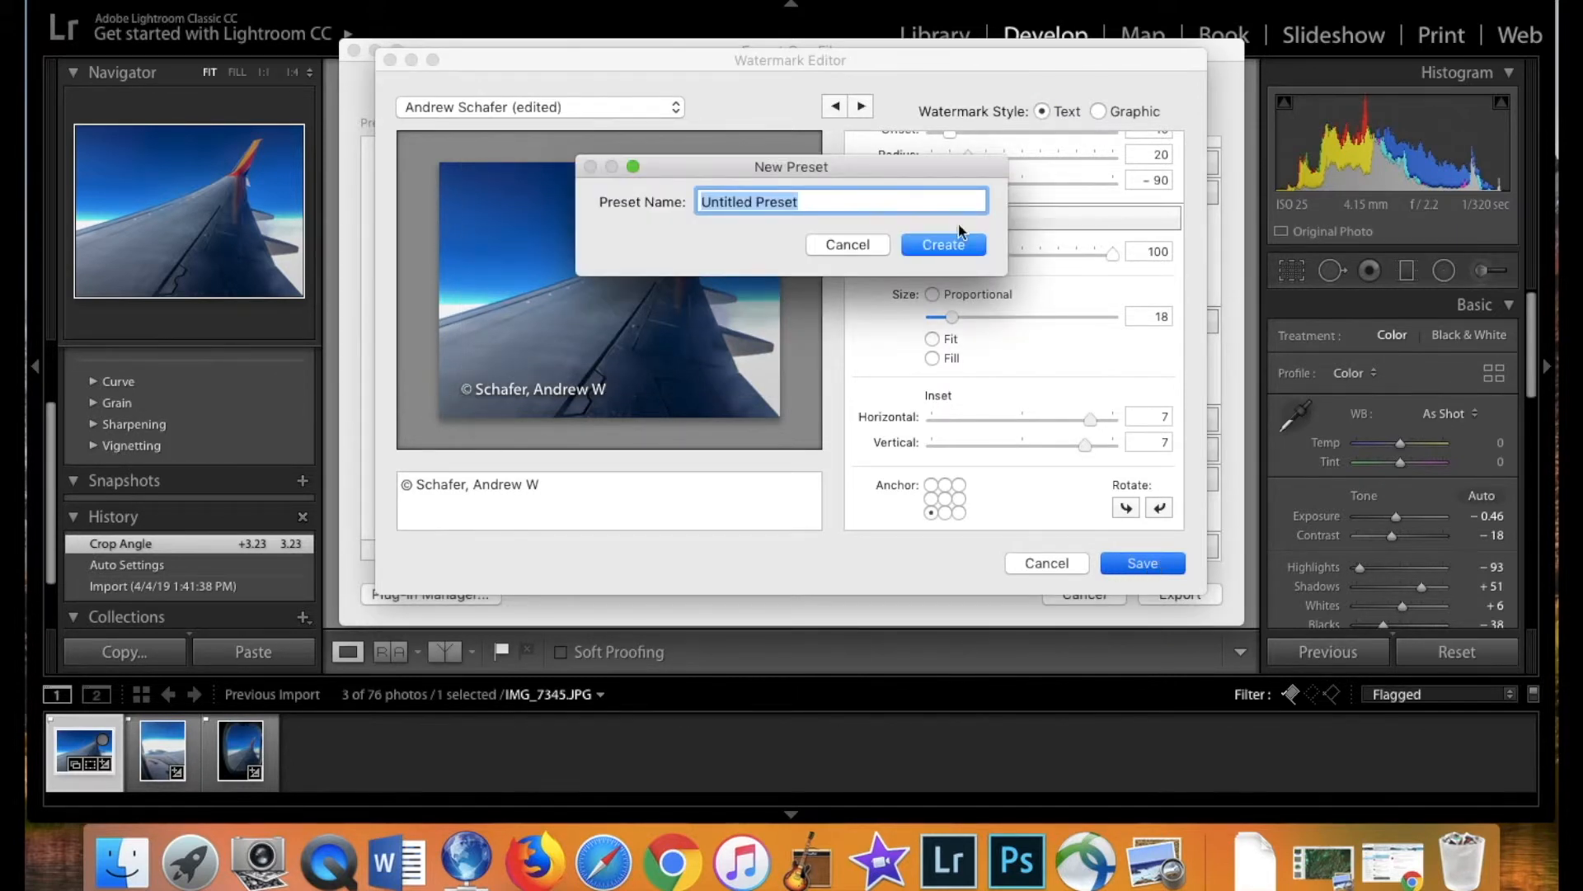
type("Mr. Schafer")
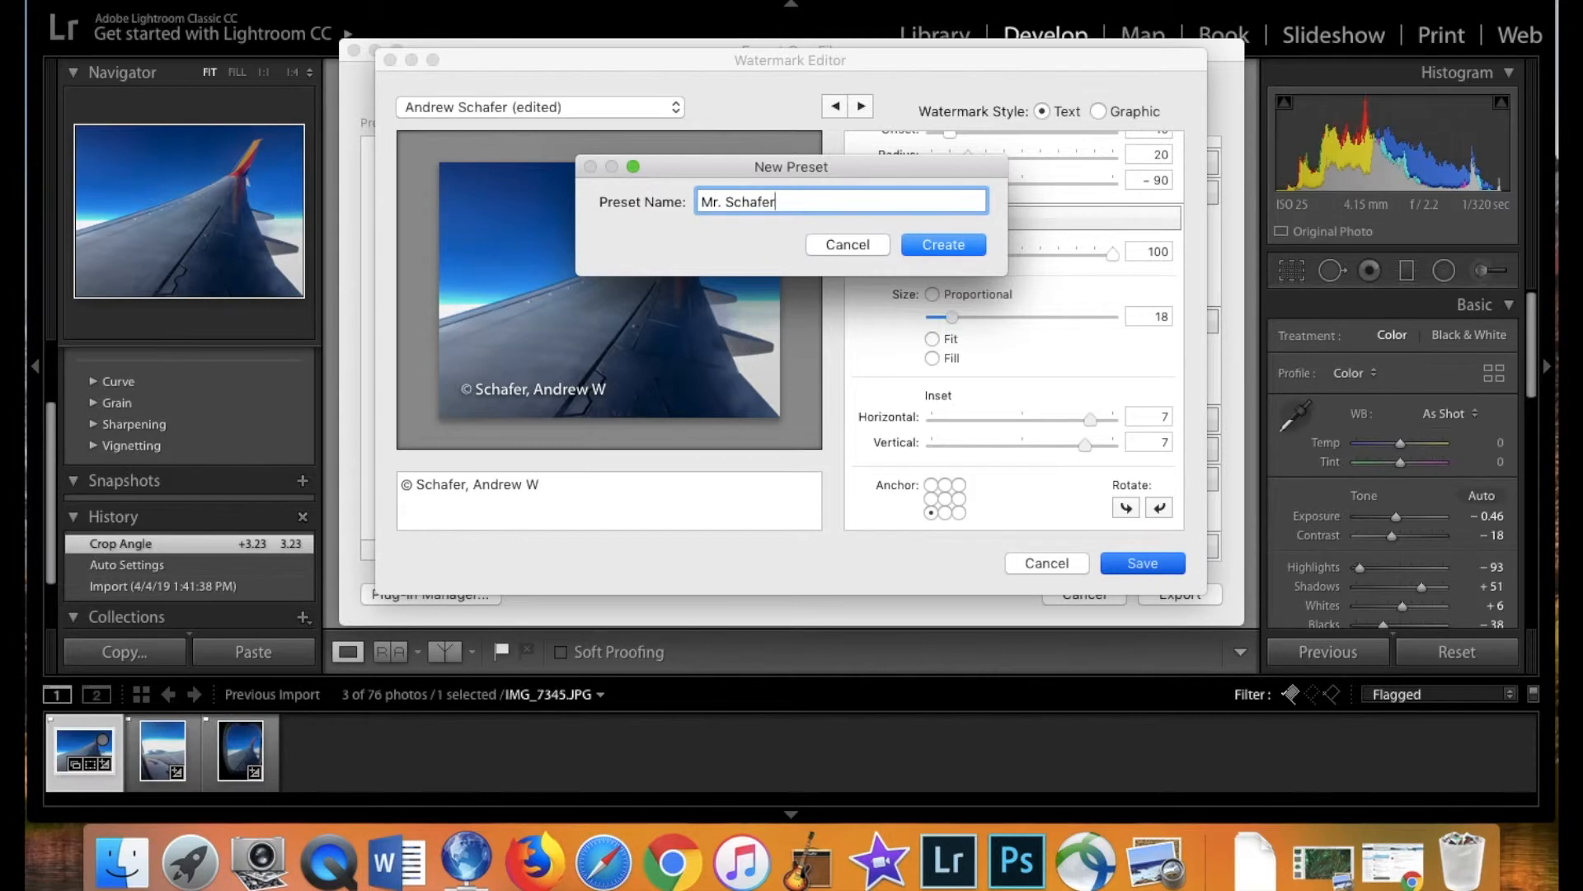
type(" 2")
left_click(951, 246)
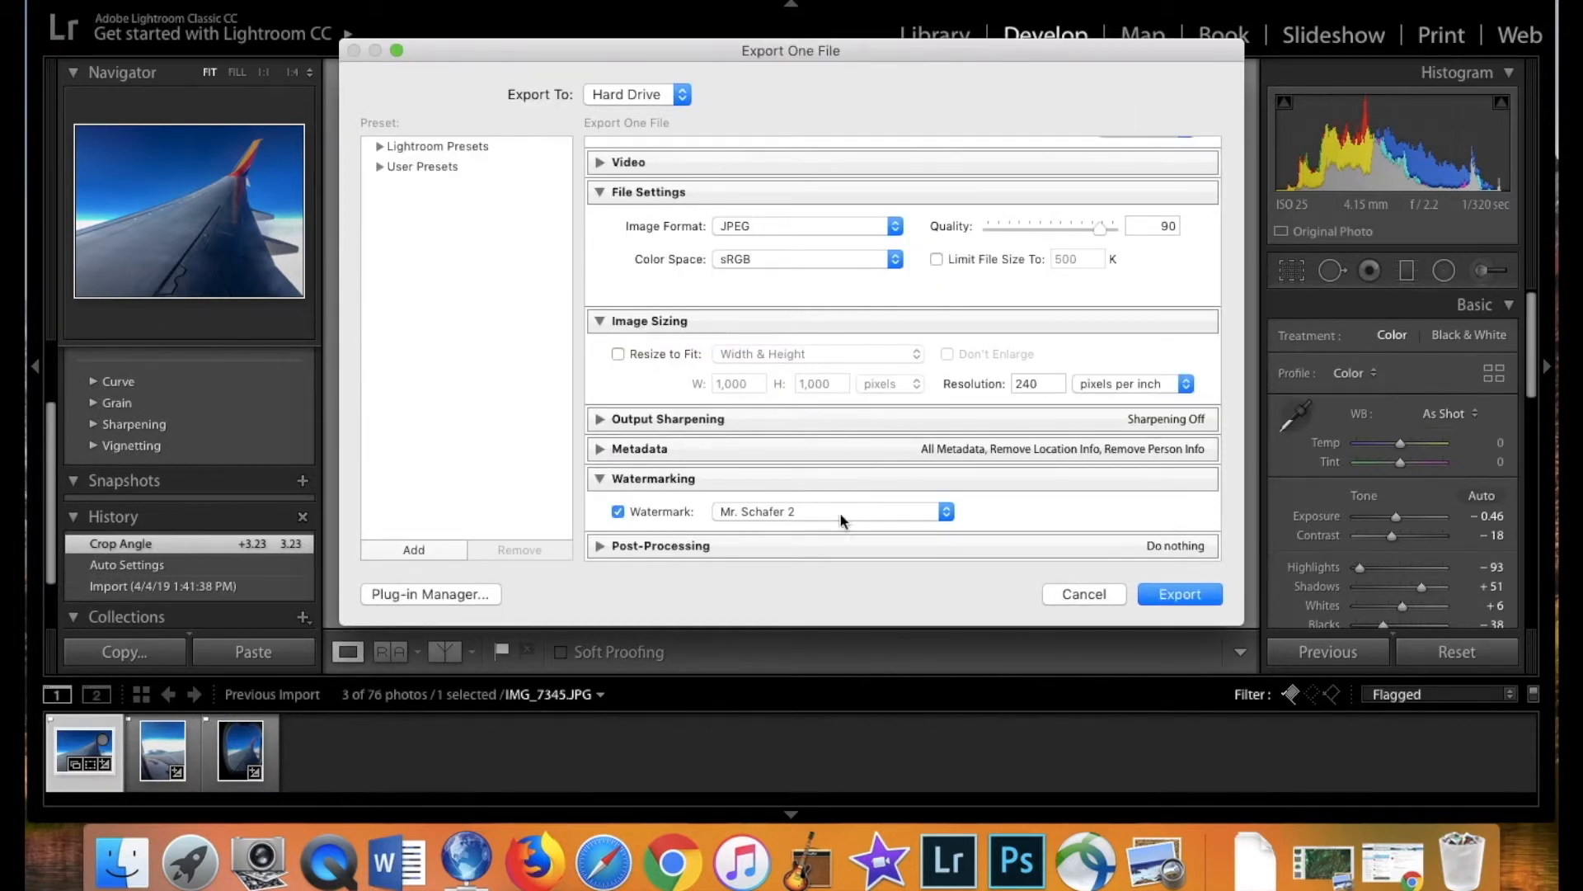
scroll(892, 437, "down", 1)
left_click(1181, 601)
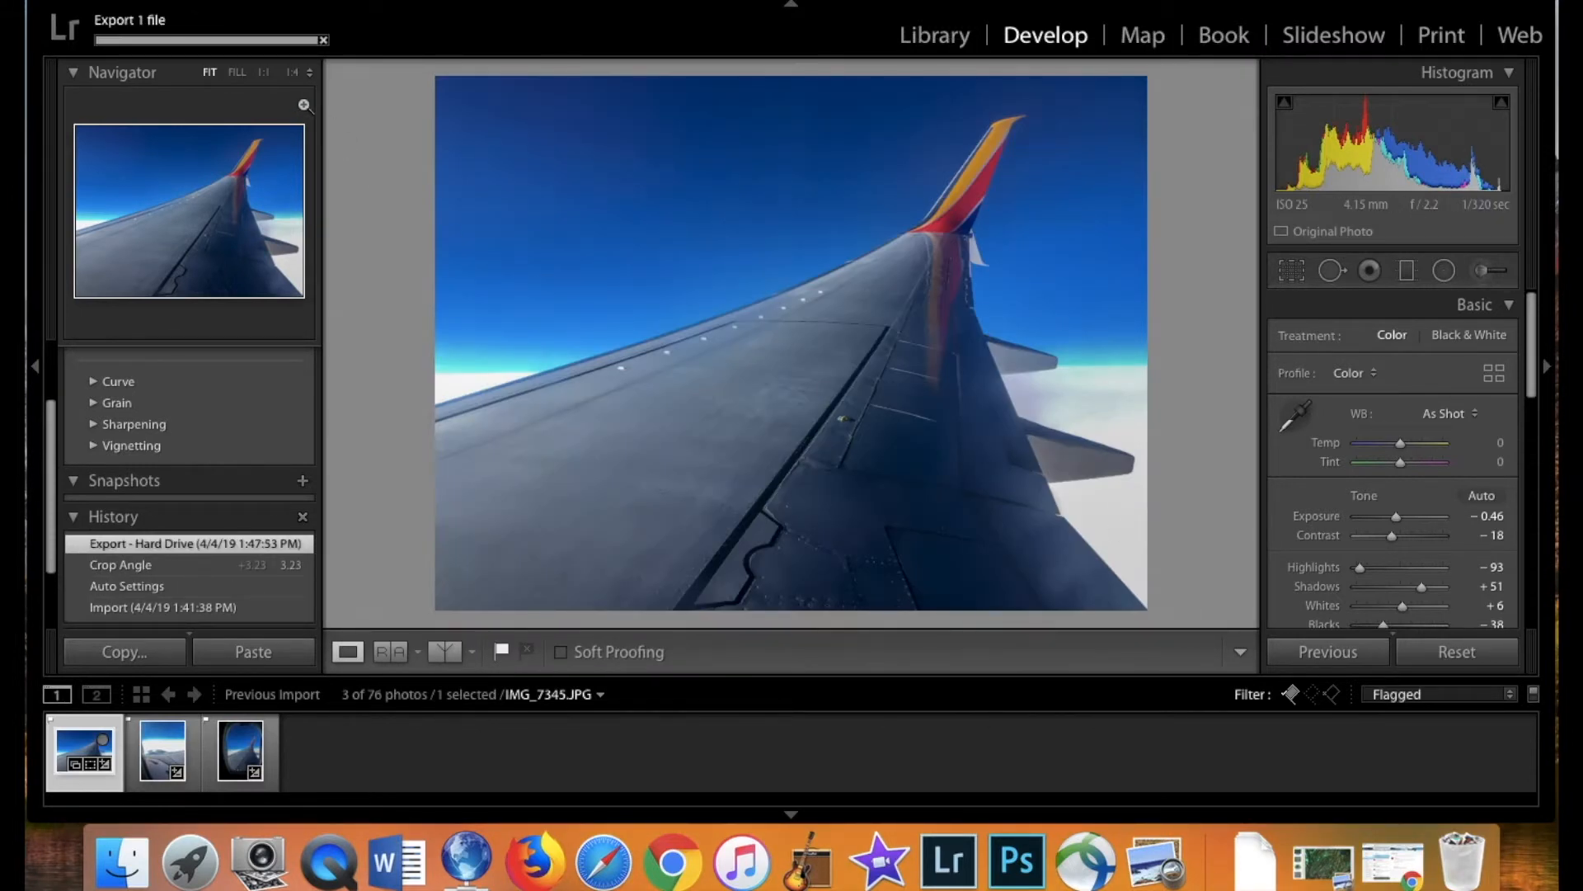
- Minimize Lightroom, move the D.C. Photo Essay folder just below D.C. Trip on the desktop, and open it
key("super+m")
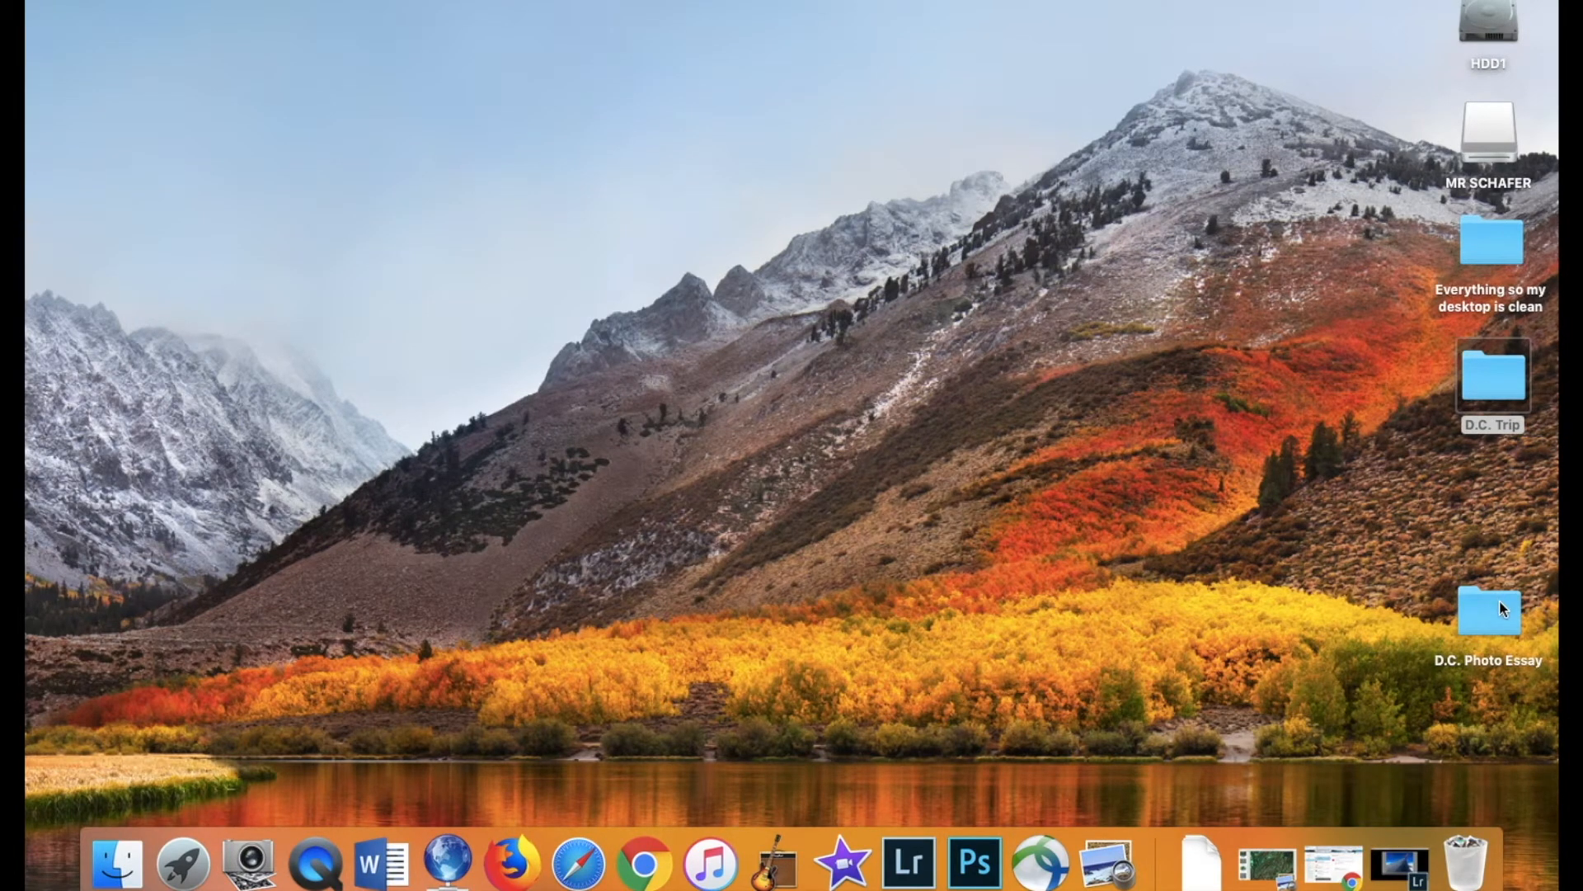
left_click_drag(1499, 601, 1470, 485)
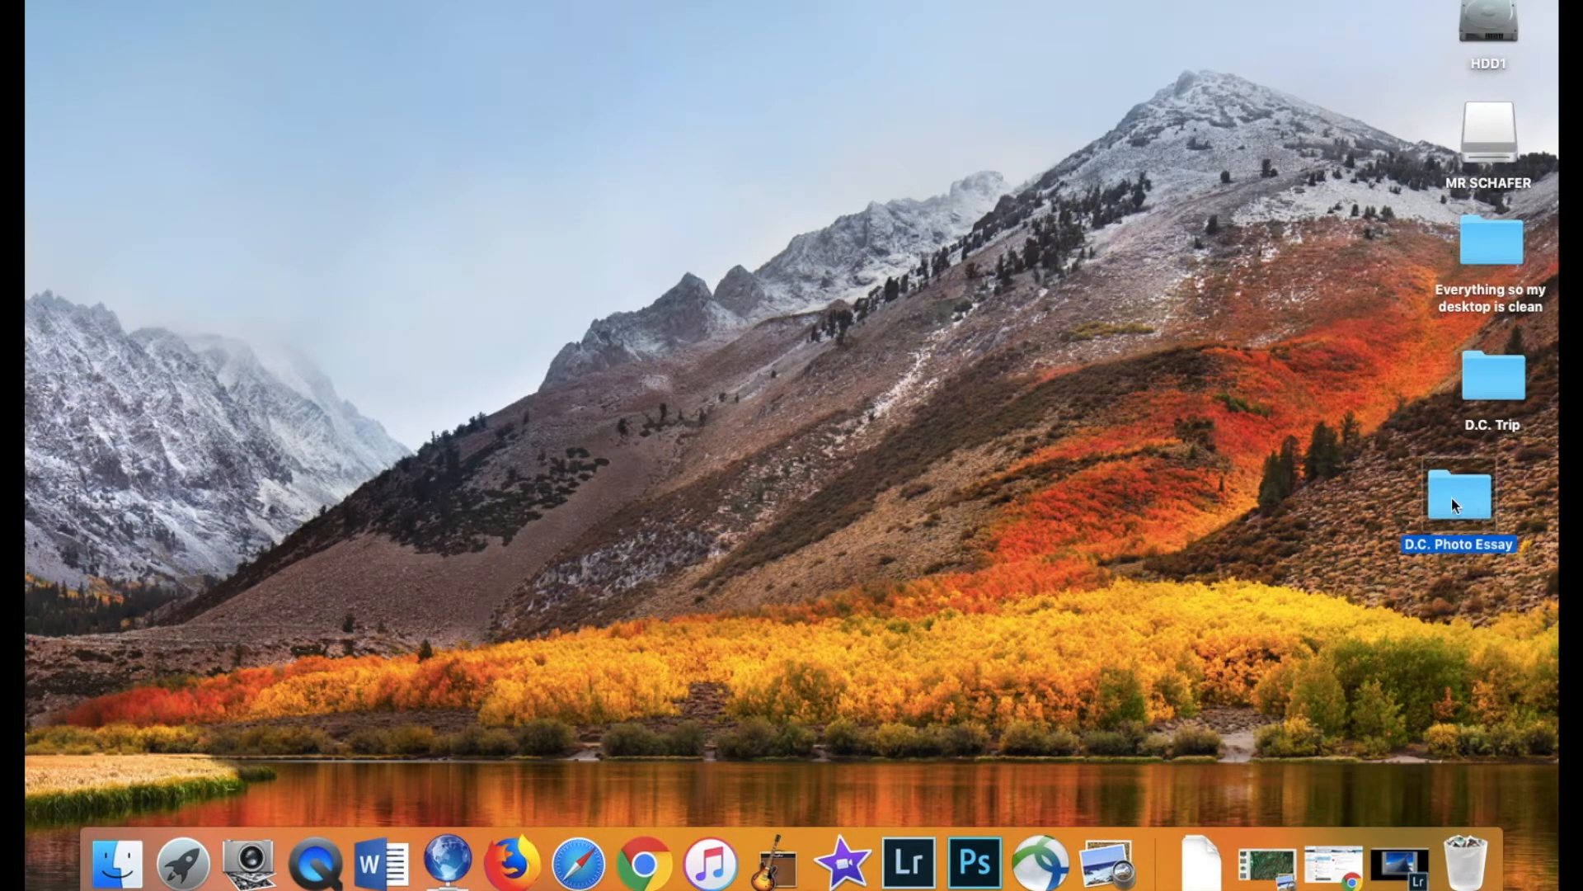
double_click(1453, 505)
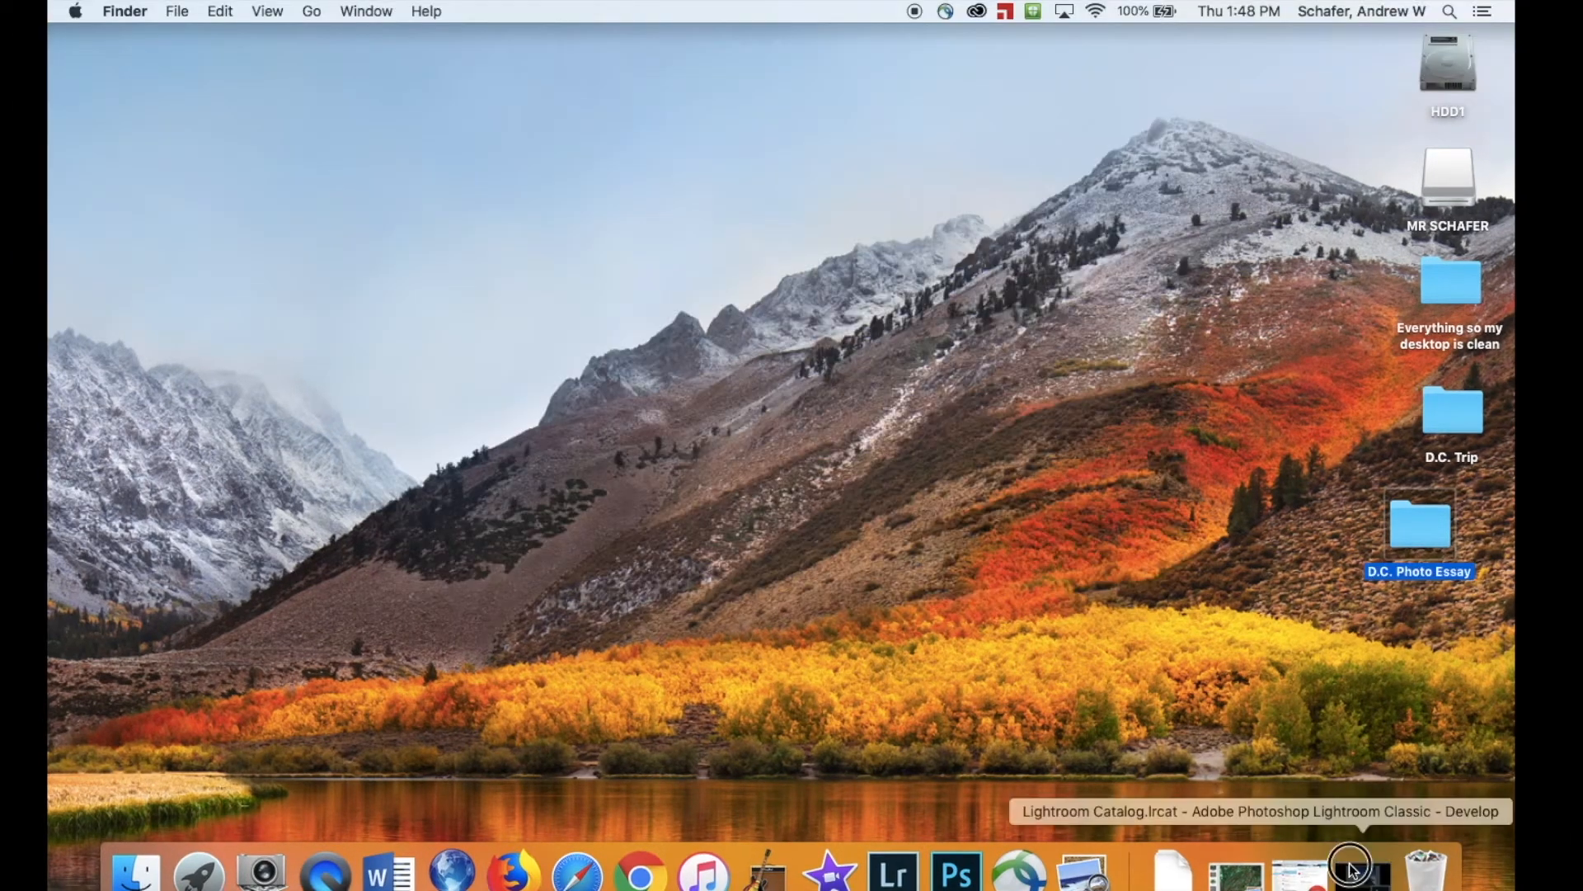
- Switch back to Lightroom and select all three flagged photos in the filmstrip
left_click(1400, 862)
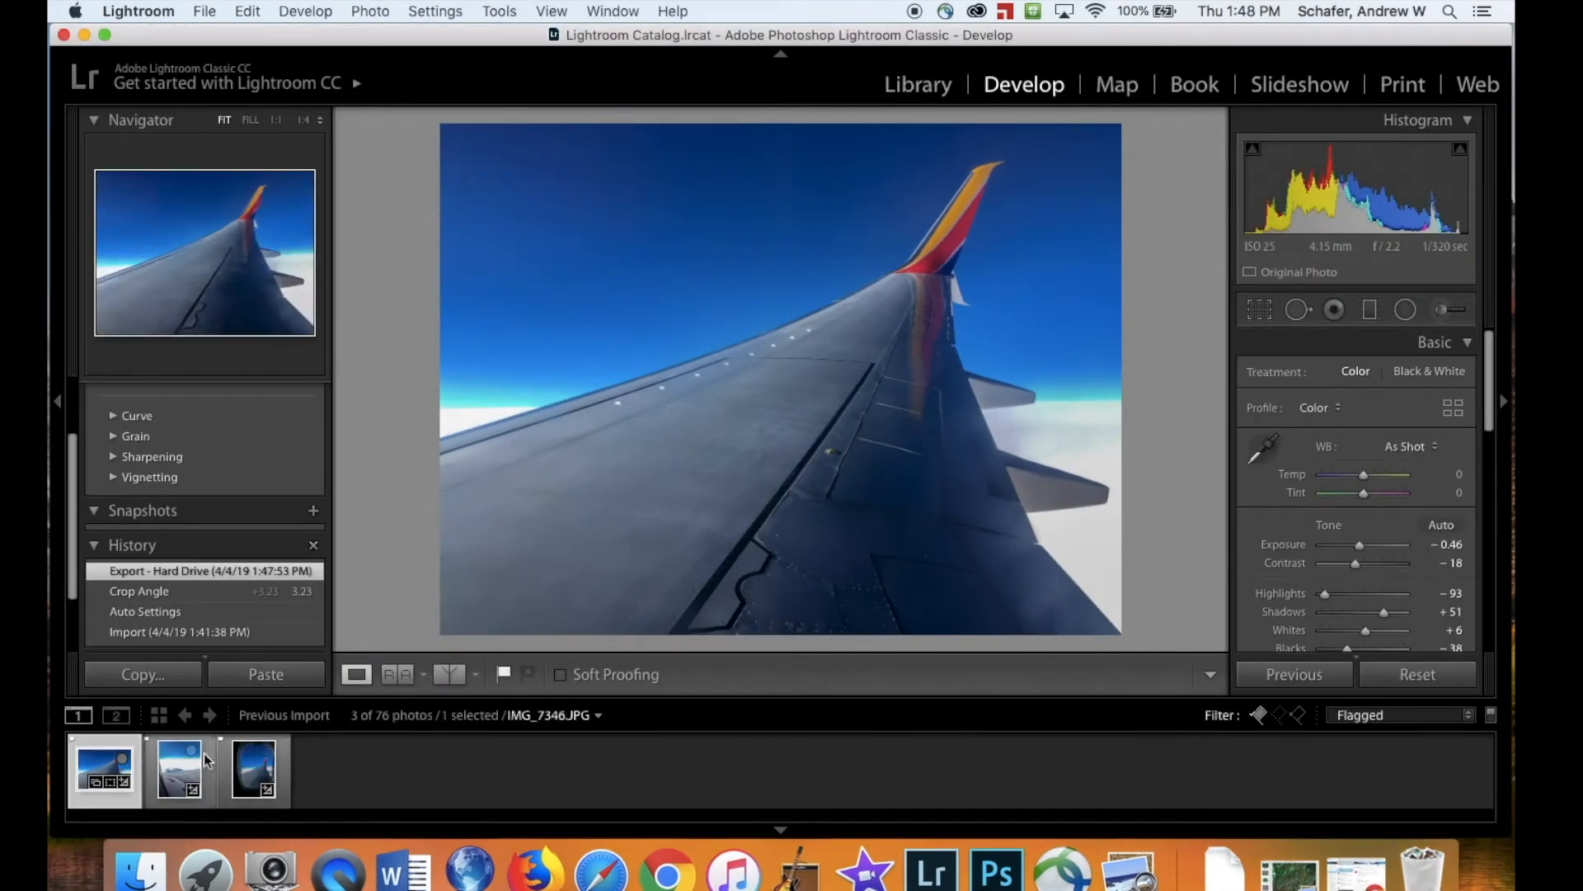
left_click(130, 774, "super")
left_click(108, 778)
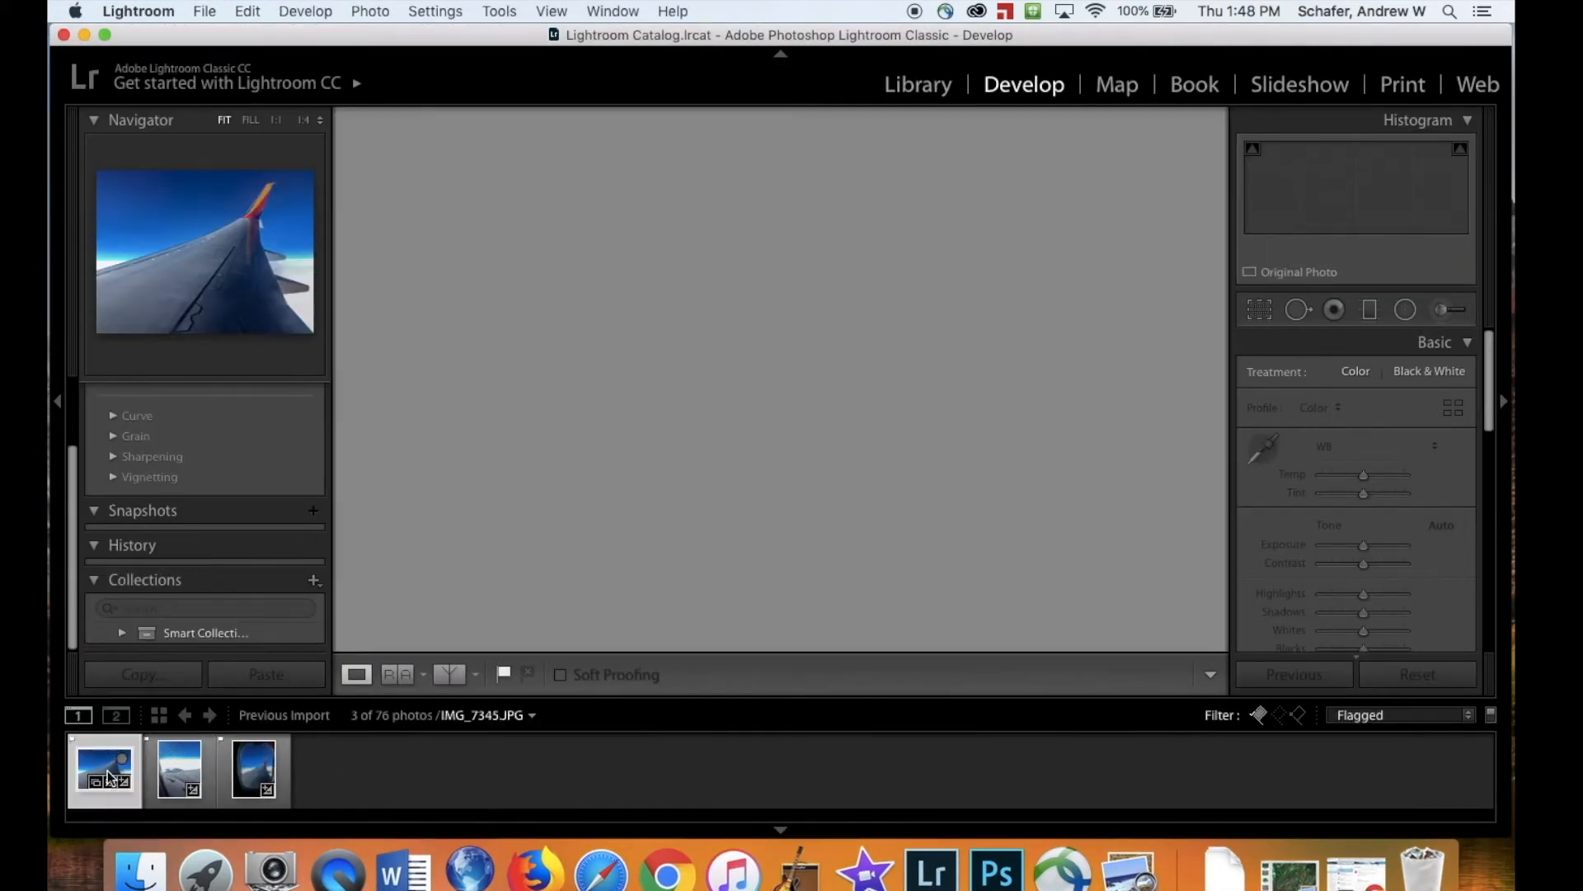
left_click(251, 782, "shift")
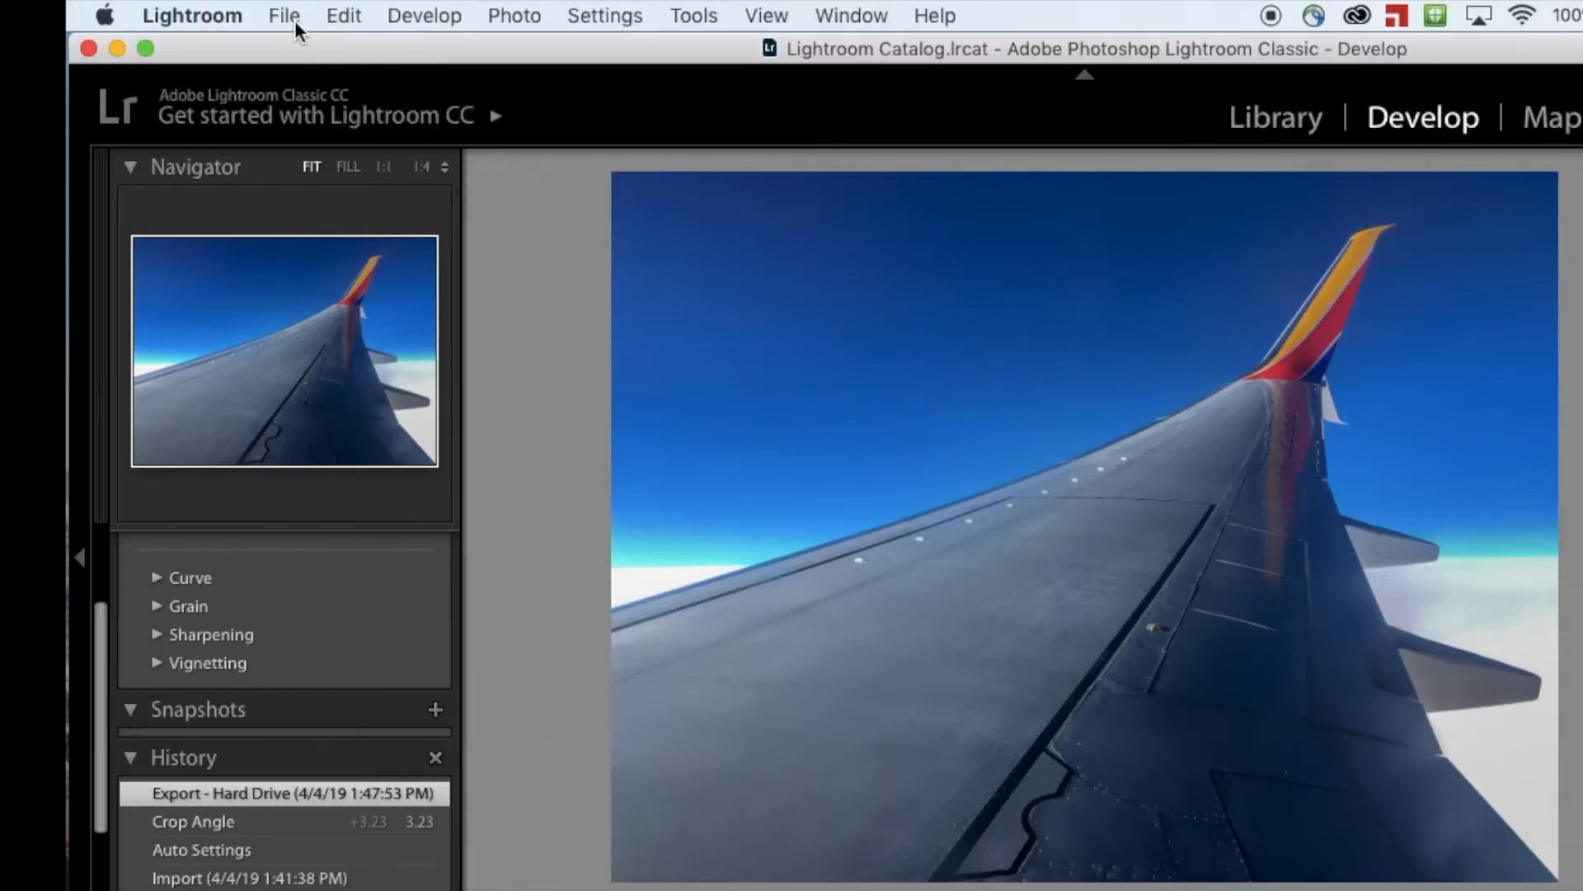
- Export the three selected photos to a desktop subfolder named D.C. Photo Essay 2, using the existing naming, file and watermark settings
left_click(205, 12)
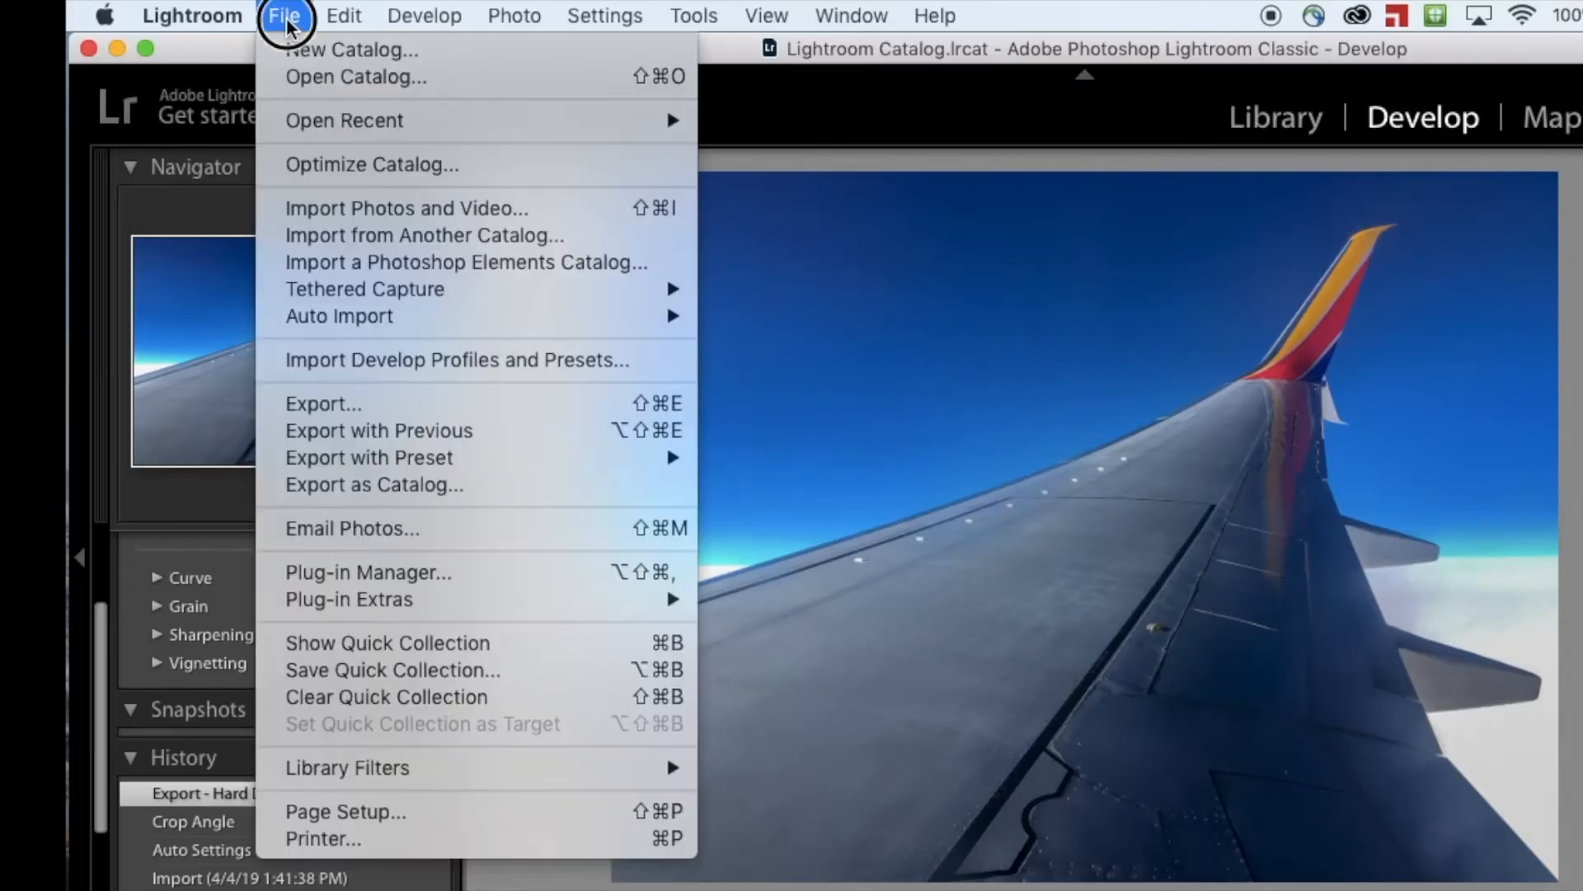
left_click(363, 401)
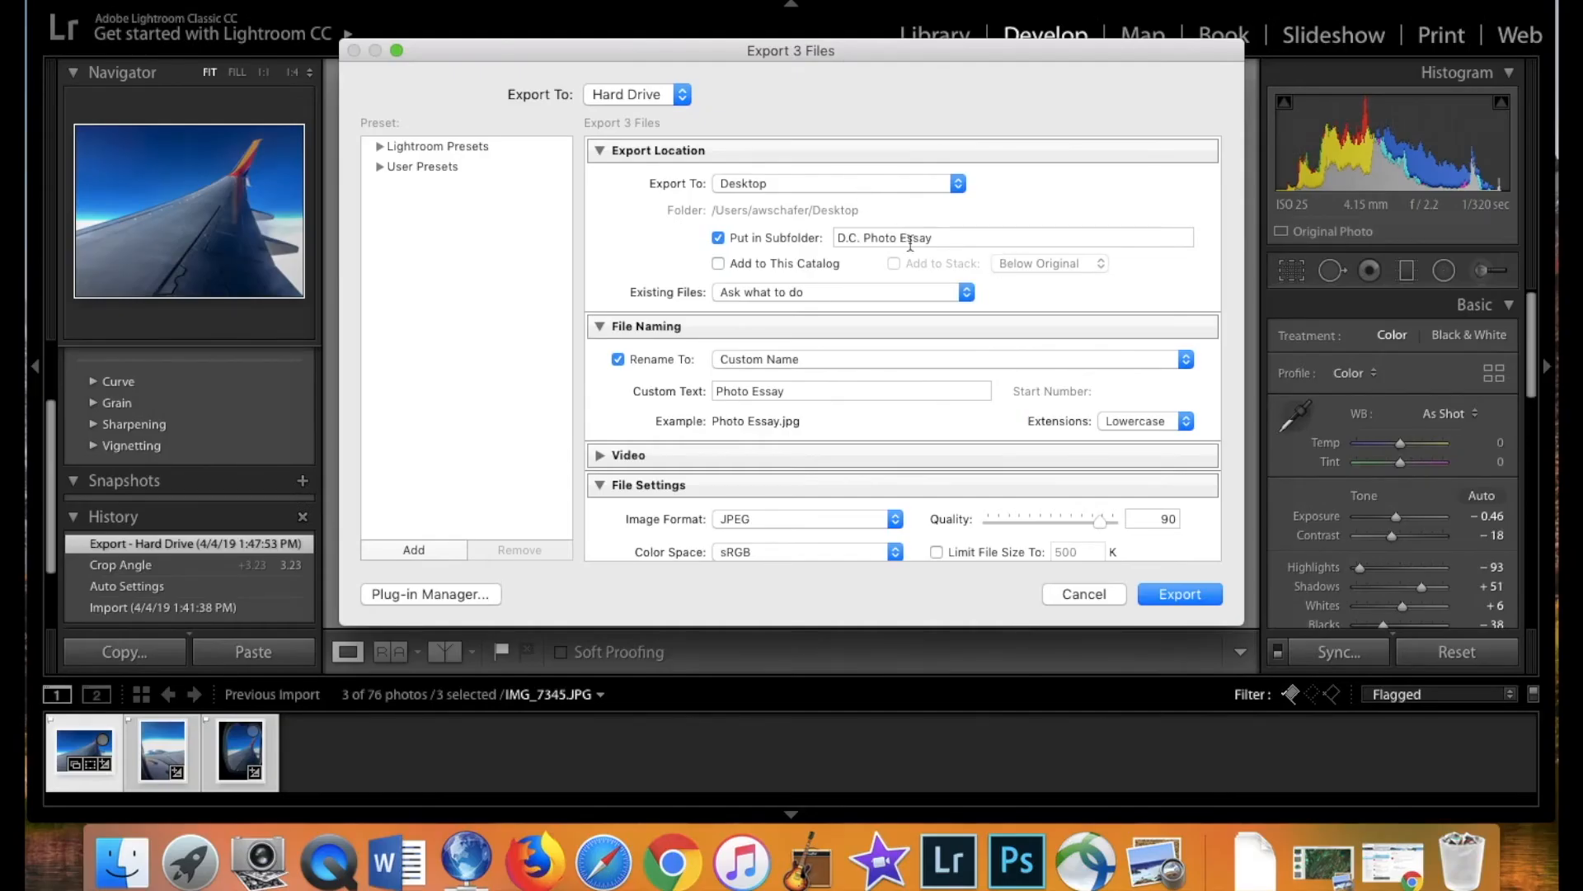
triple_click(1280, 388)
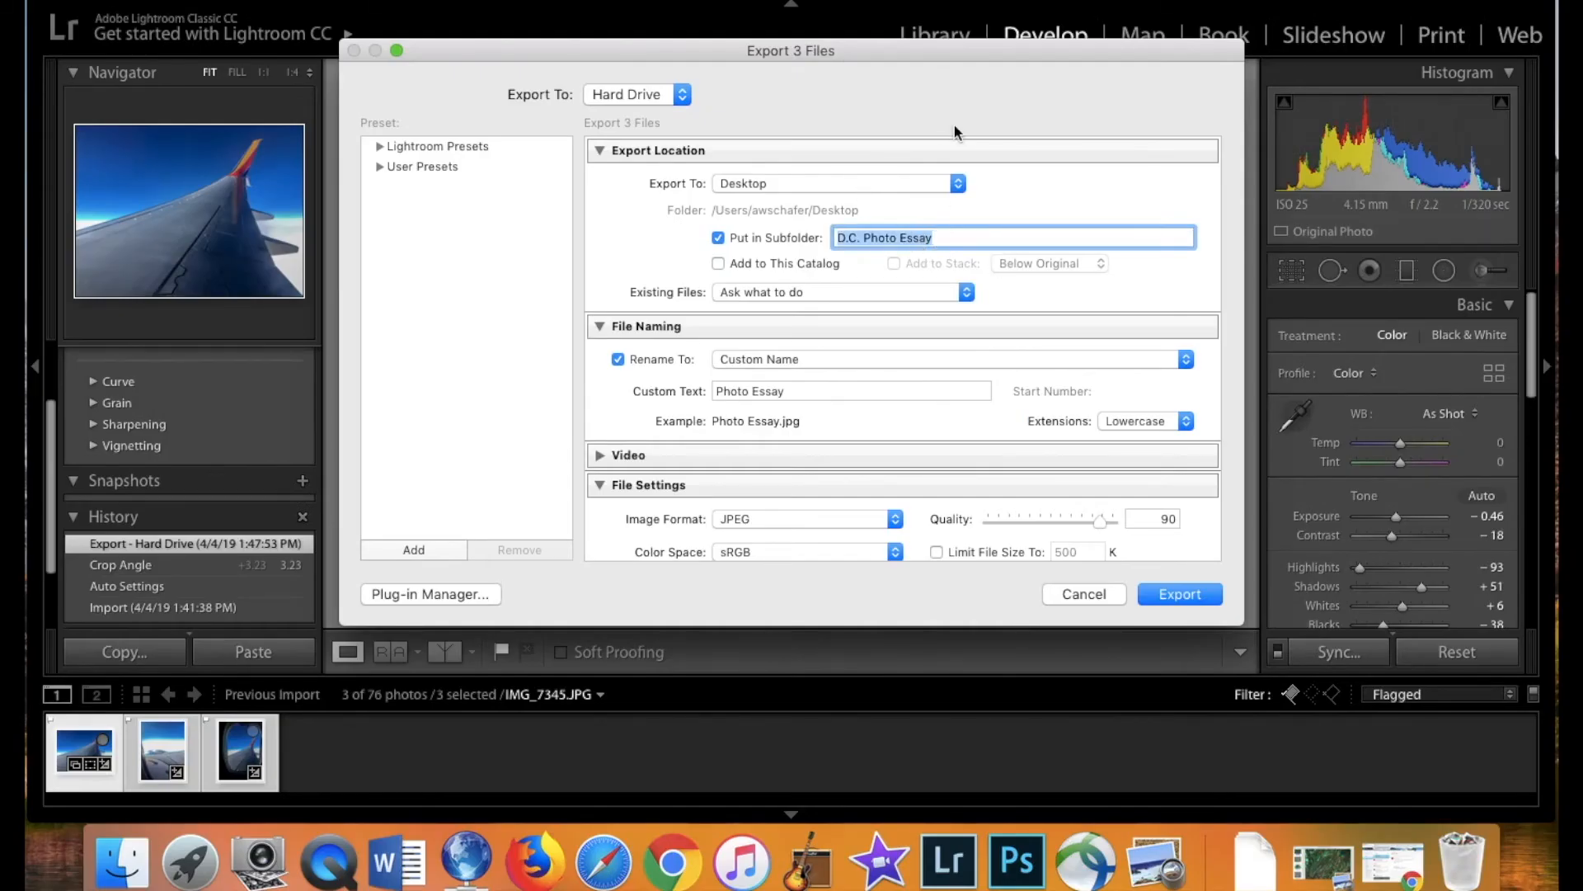
key("Right")
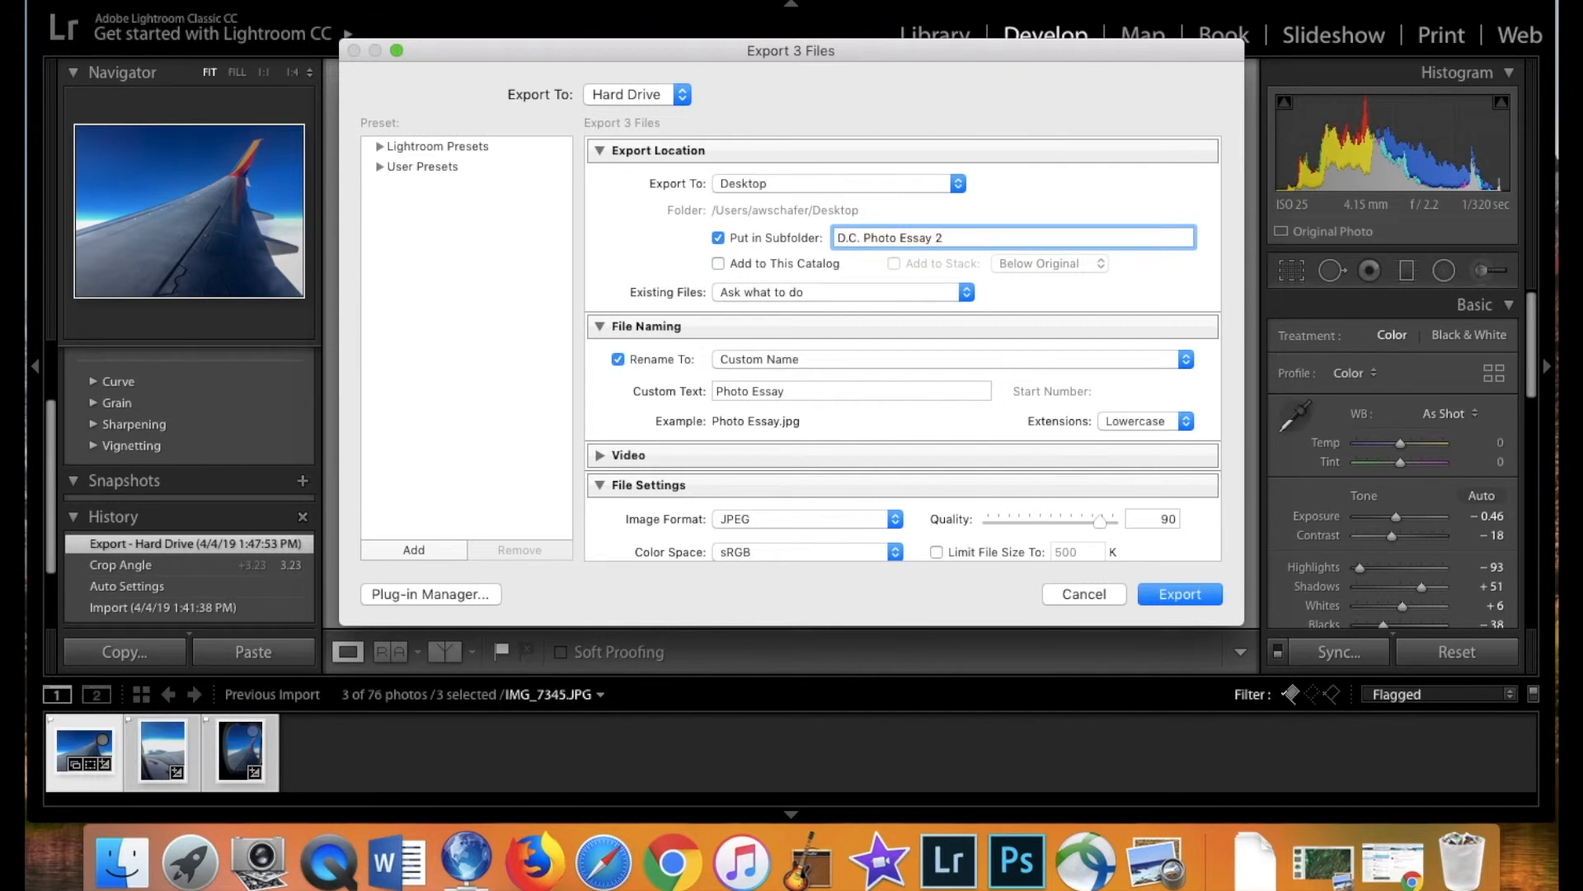
scroll(804, 309, "down", 2)
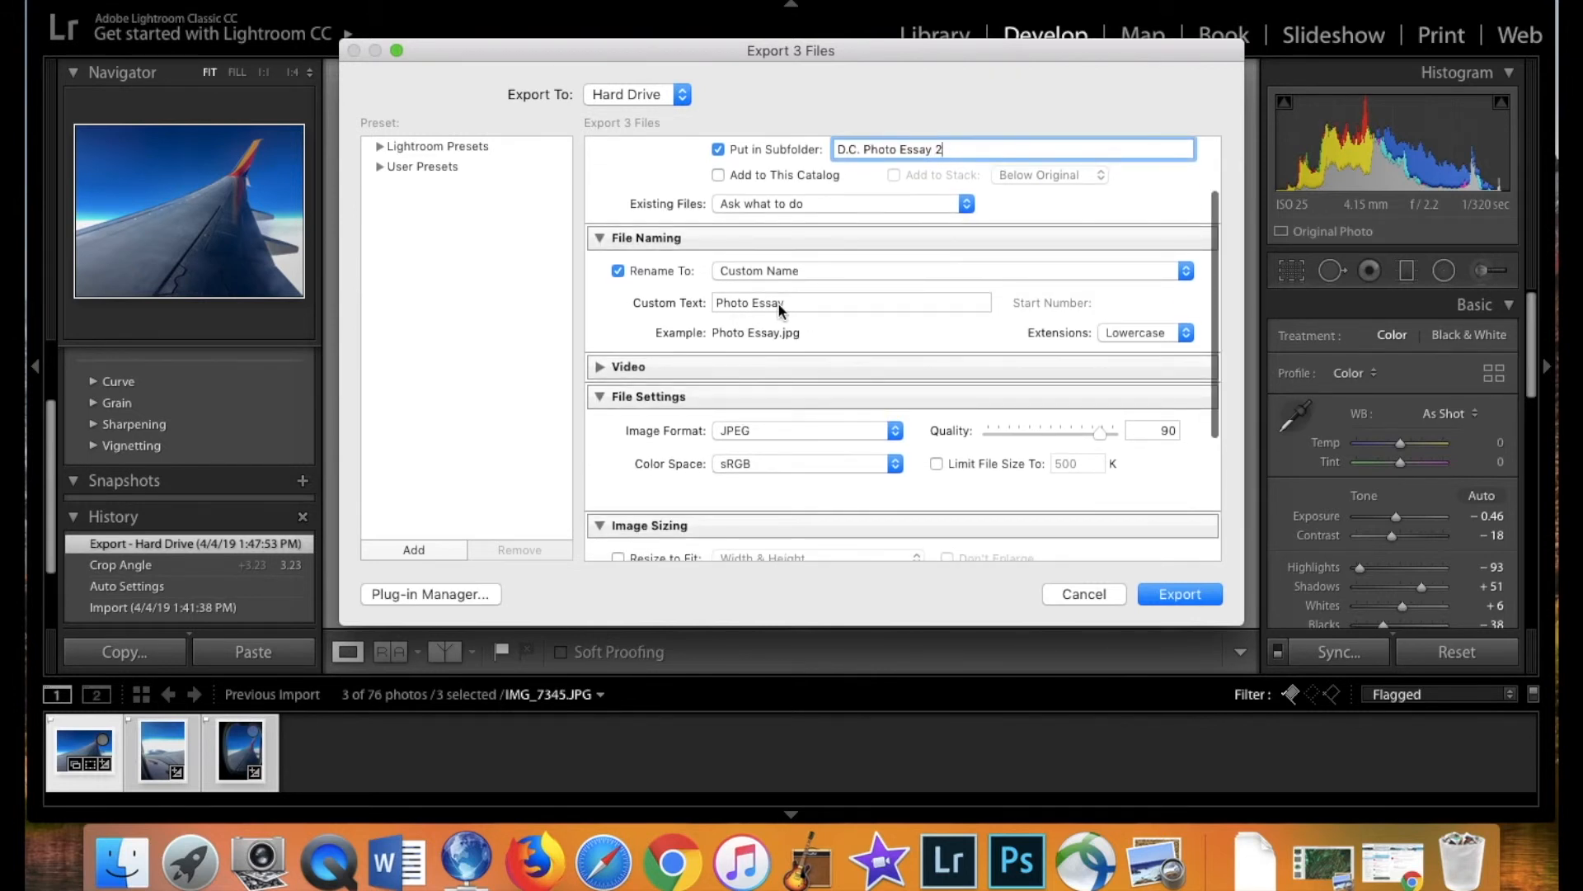
scroll(765, 352, "down", 5)
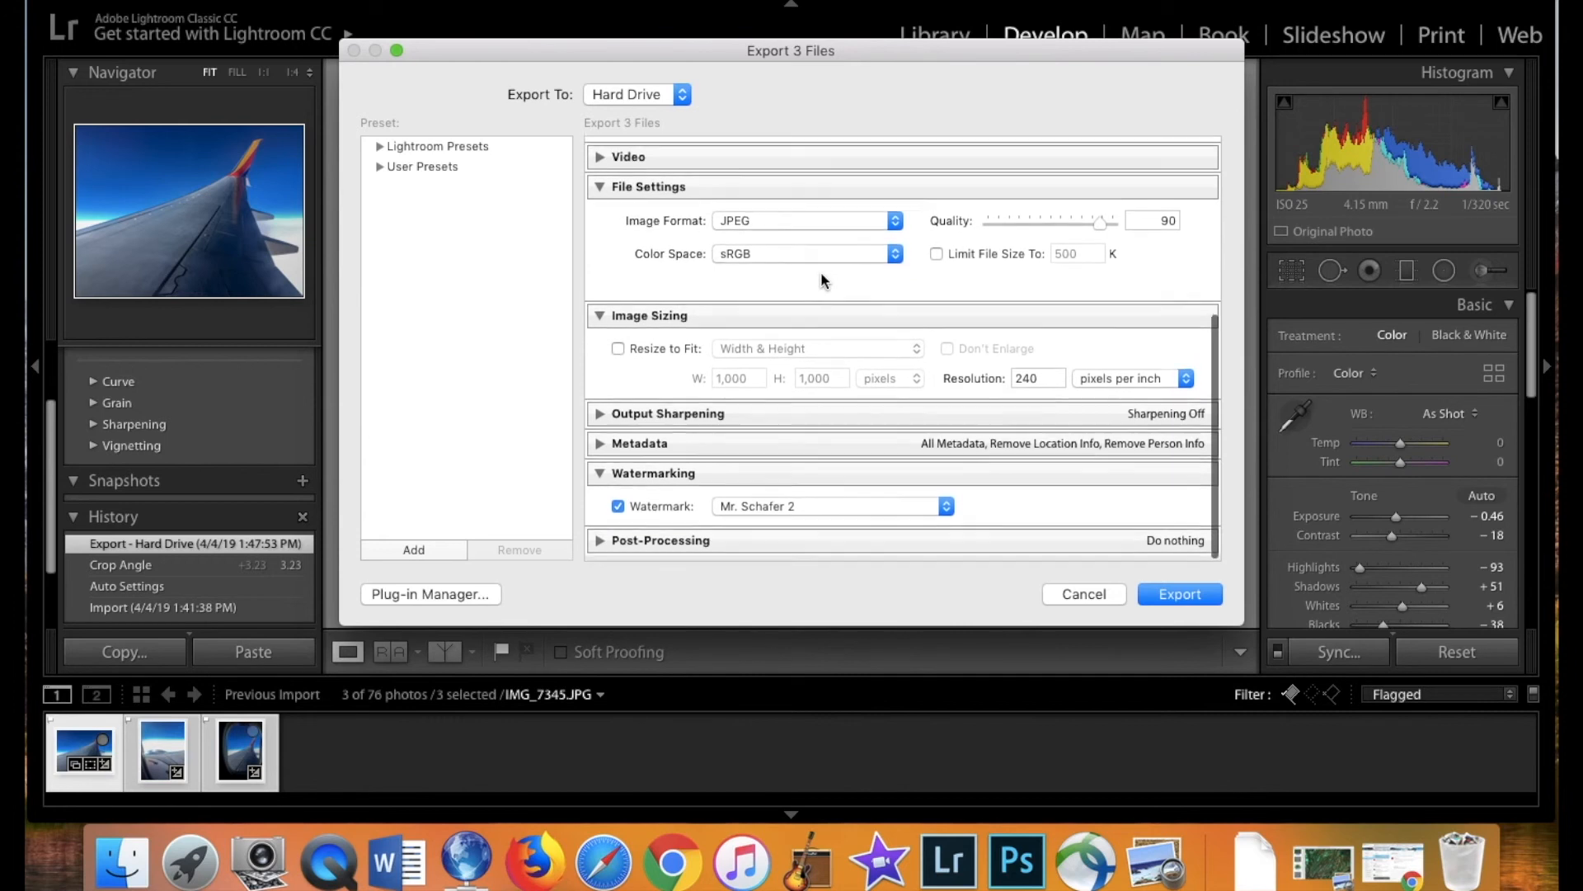
left_click(1195, 592)
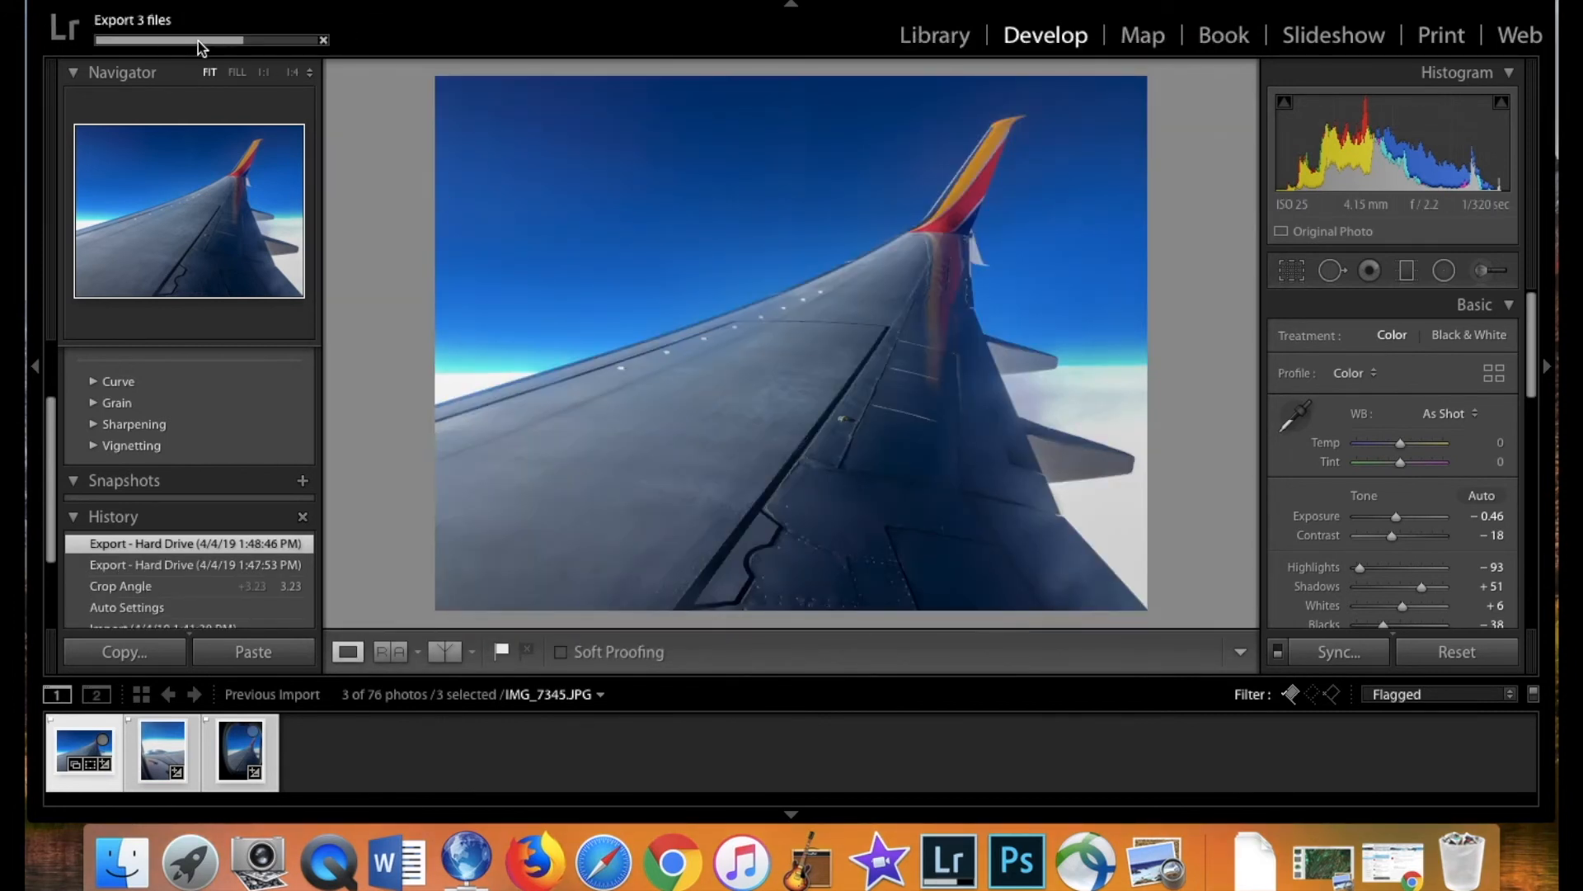
- Go to the desktop, move the D.C. Photo Essay 2 folder just below D.C. Photo Essay, and open it
left_click(63, 1)
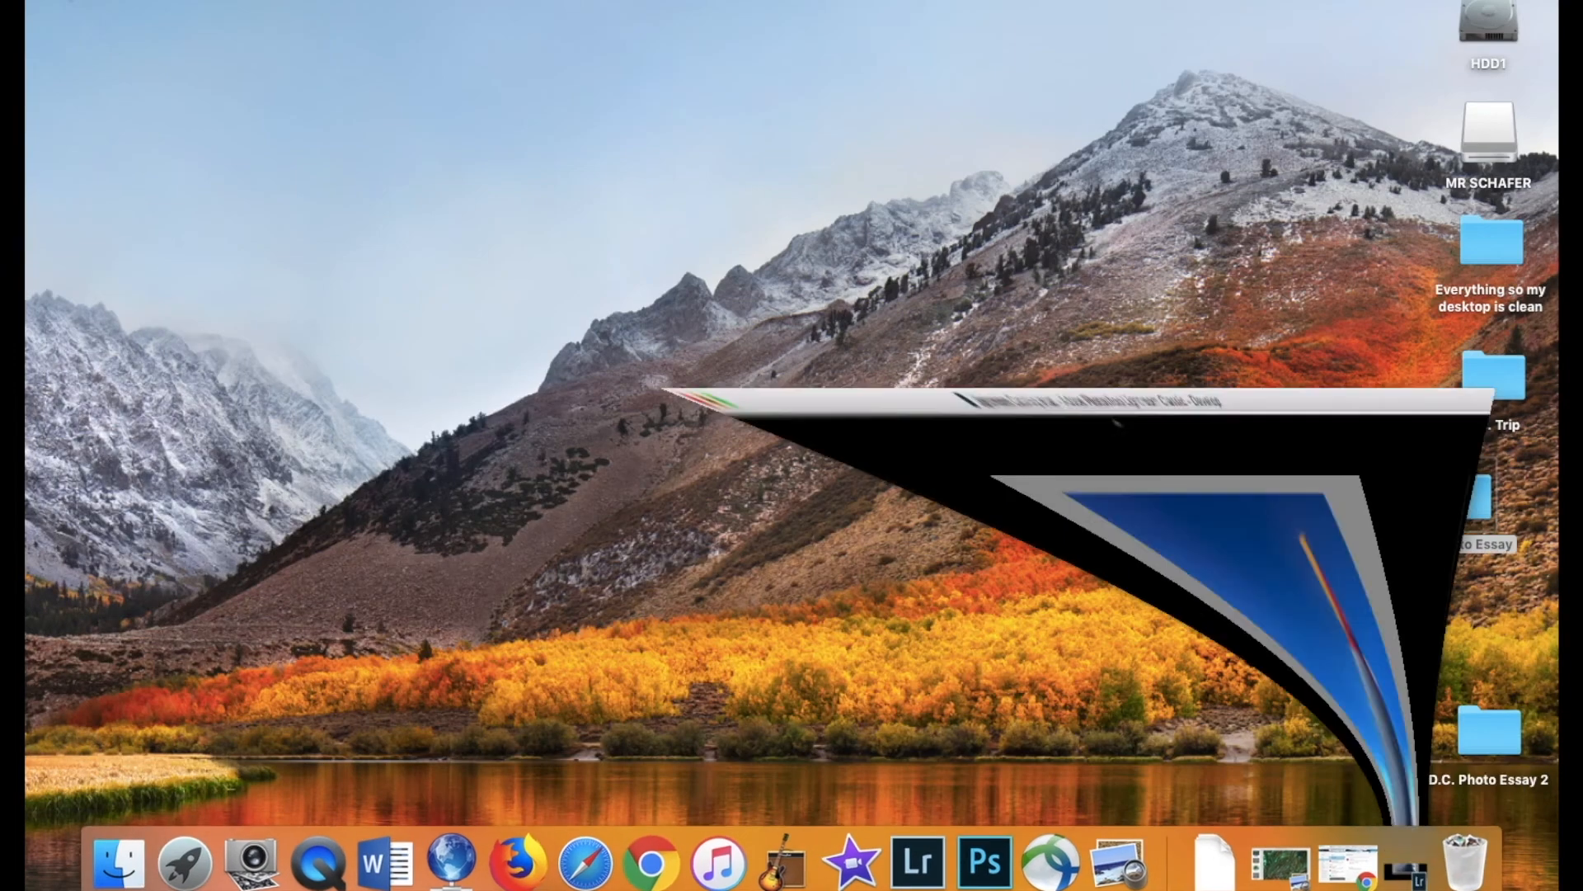
left_click_drag(1458, 747, 1442, 659)
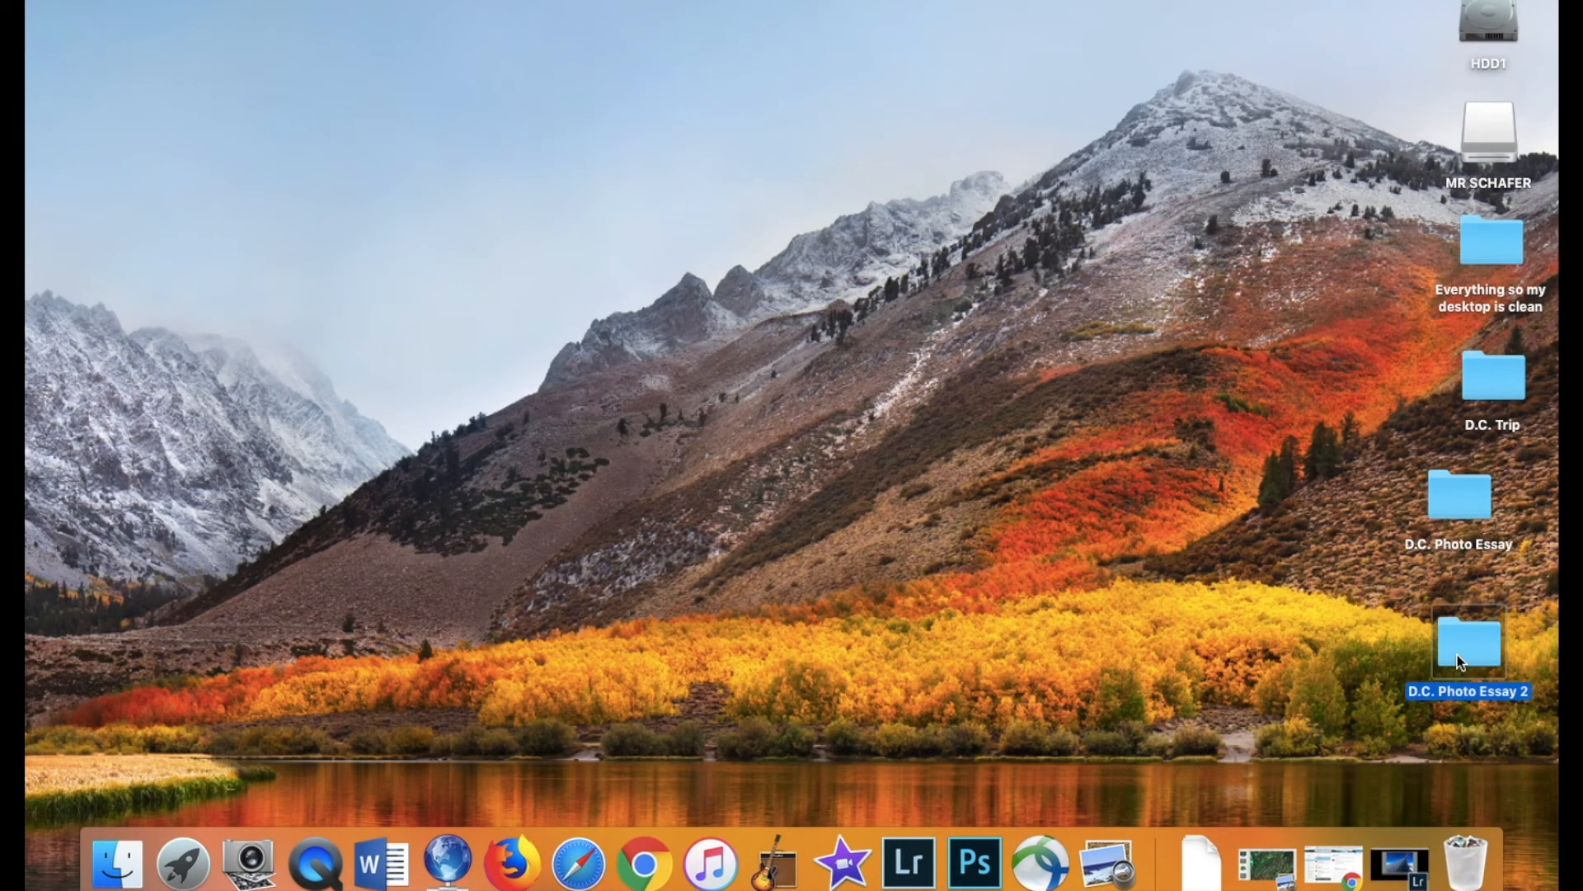
double_click(1451, 656)
- Browse the exported photos, view the watermark on Photo Essay-2.jpg at full size, and close the image and folder windows
left_click(645, 410)
key("Up")
key("Up")
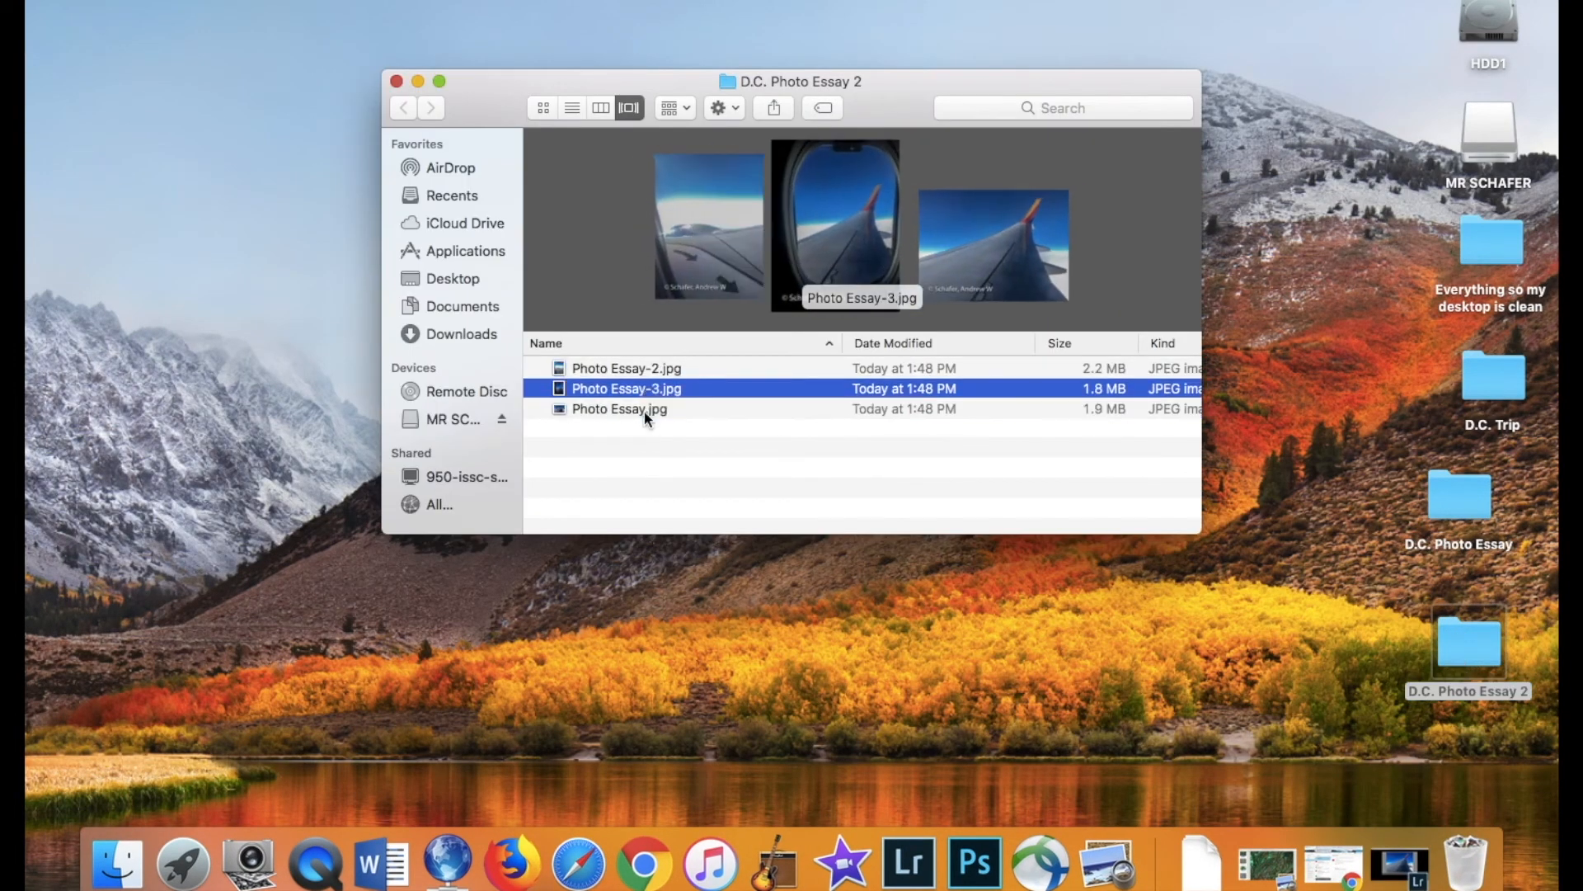
double_click(630, 367)
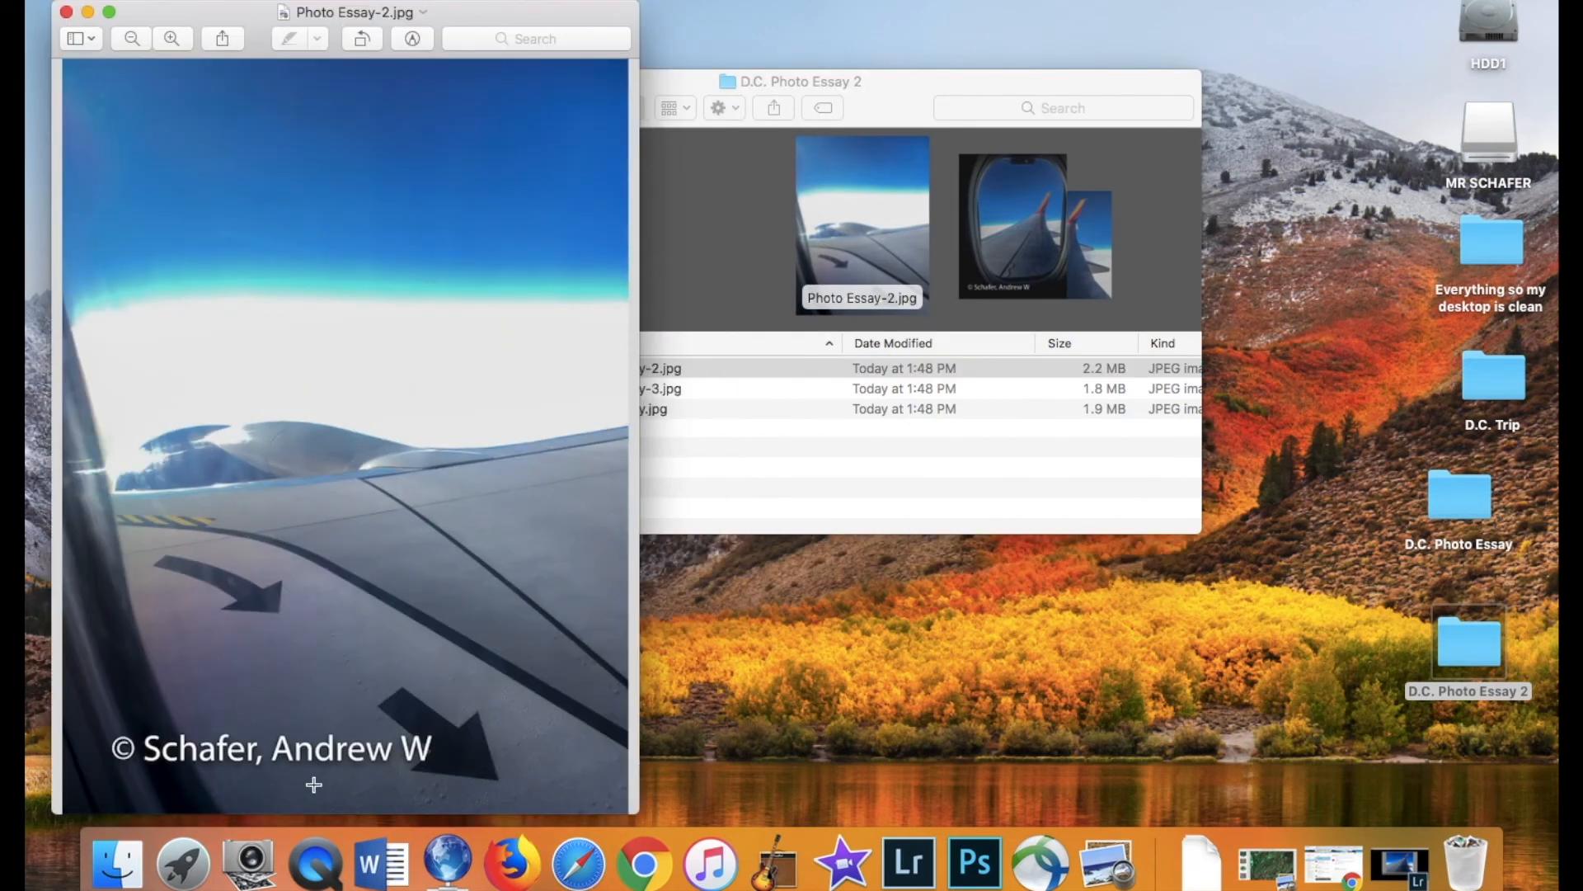
left_click(66, 11)
left_click(403, 80)
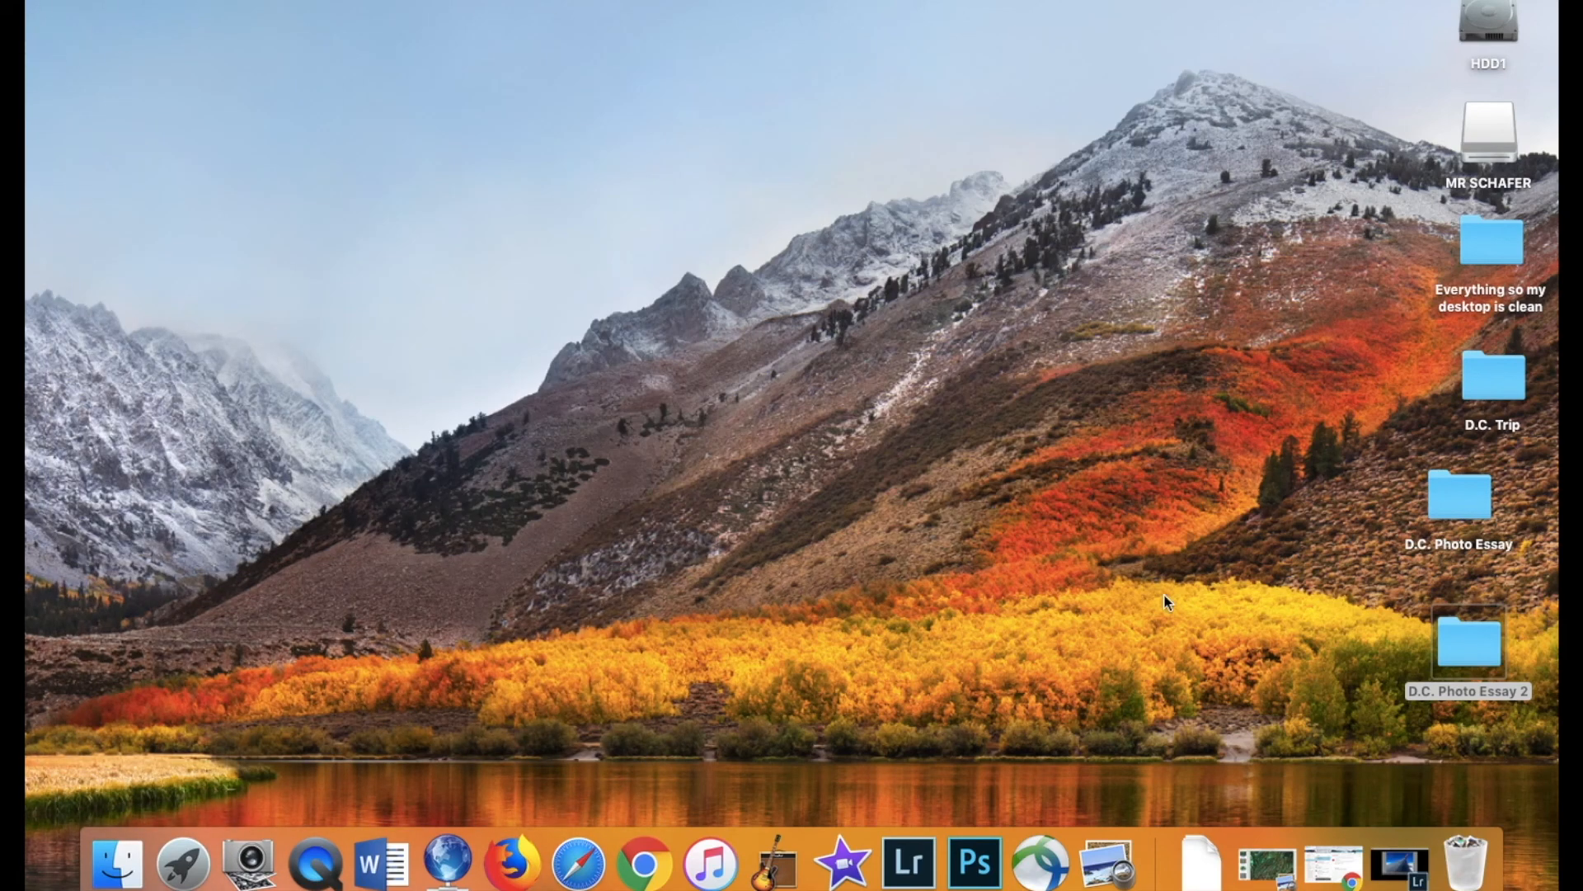